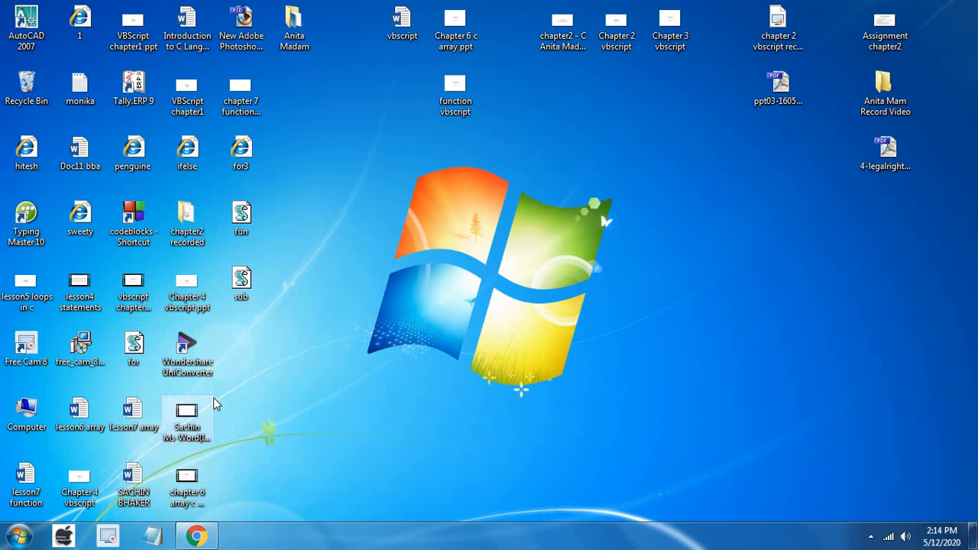
Start Word 2013 with a new blank document and maximize its window.
click(18, 536)
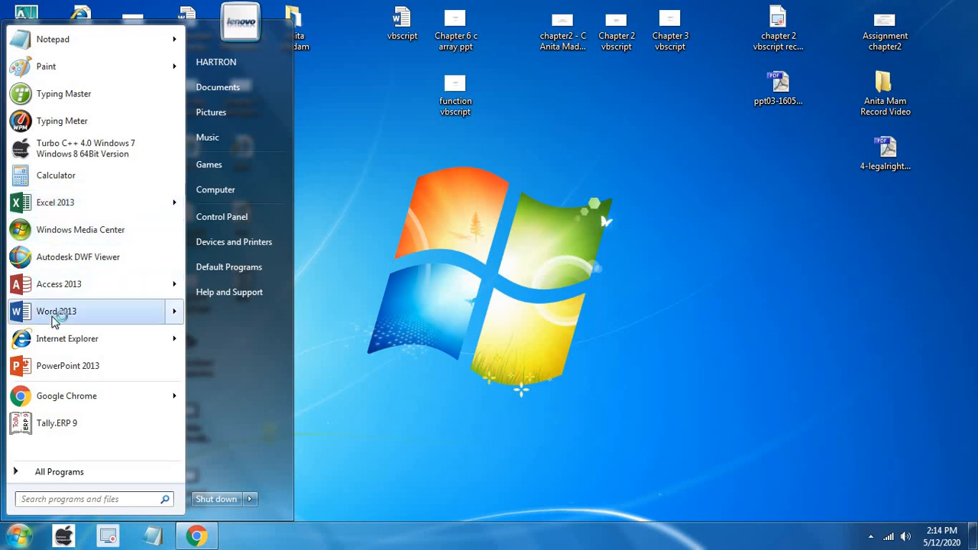
click(52, 316)
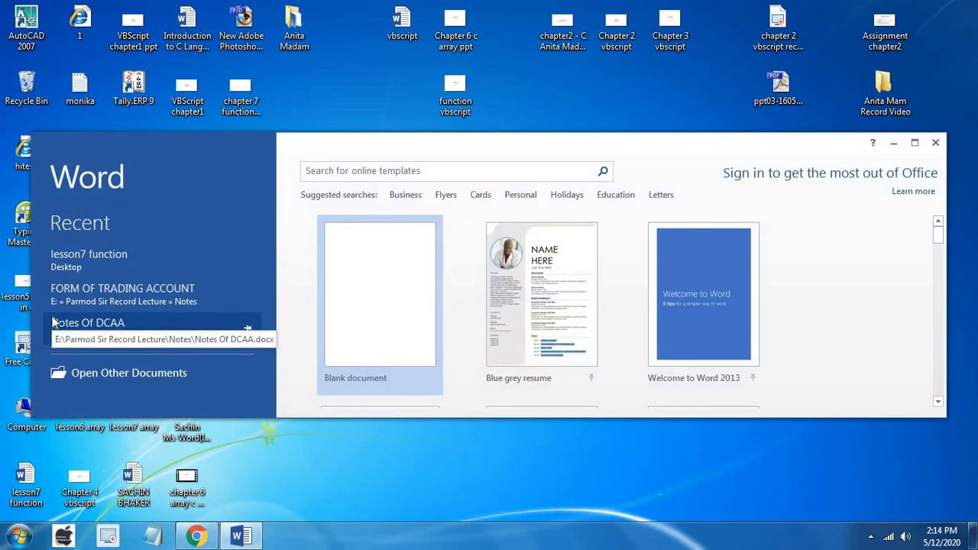
click(324, 279)
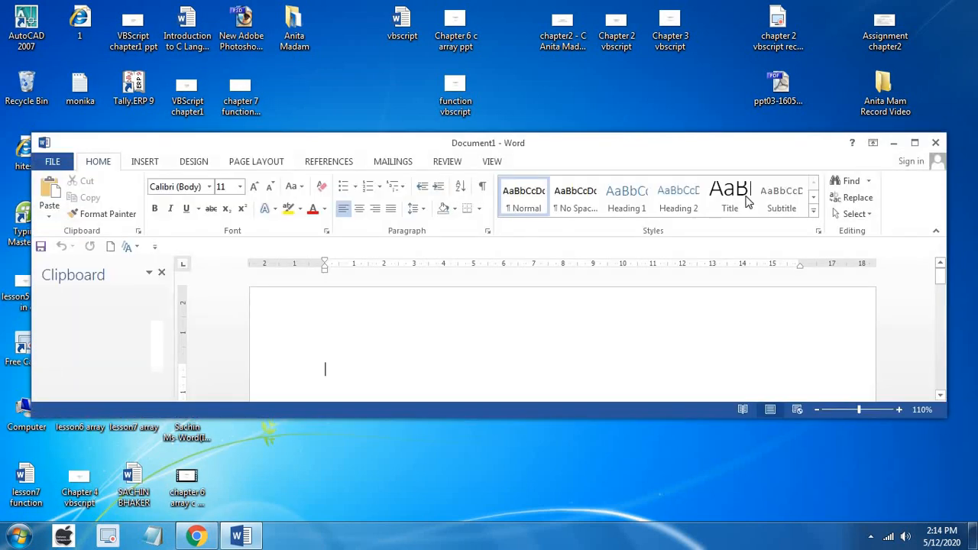
click(914, 142)
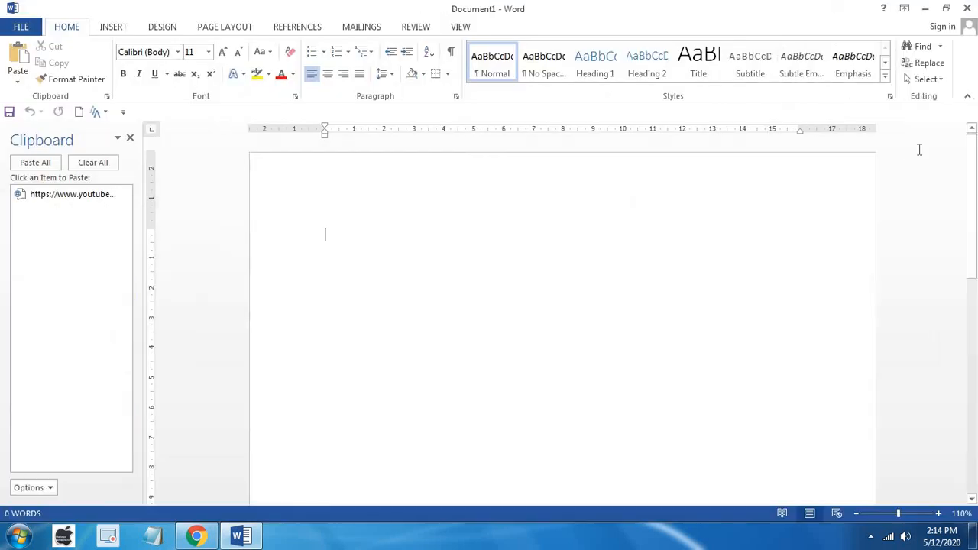
Review the object alignment options among the page layout commands.
click(231, 28)
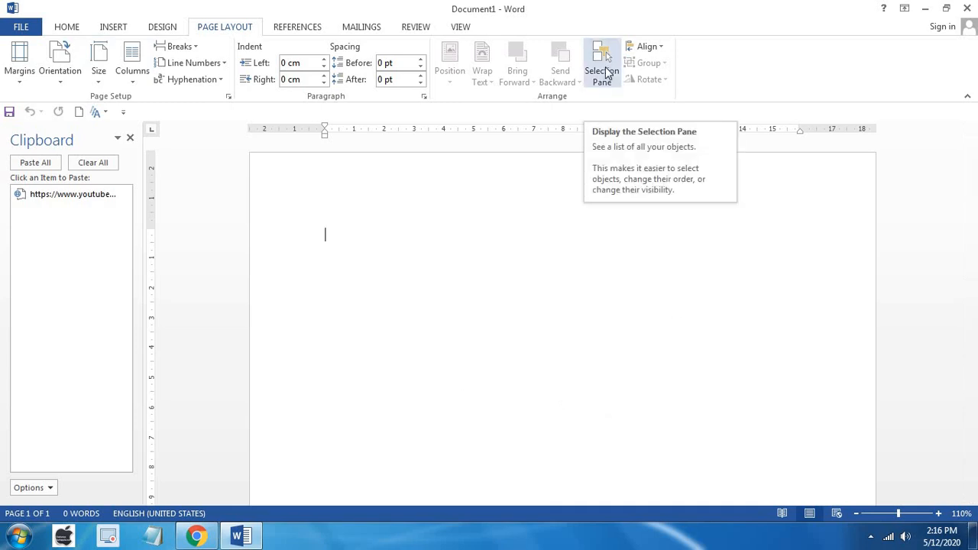
click(647, 47)
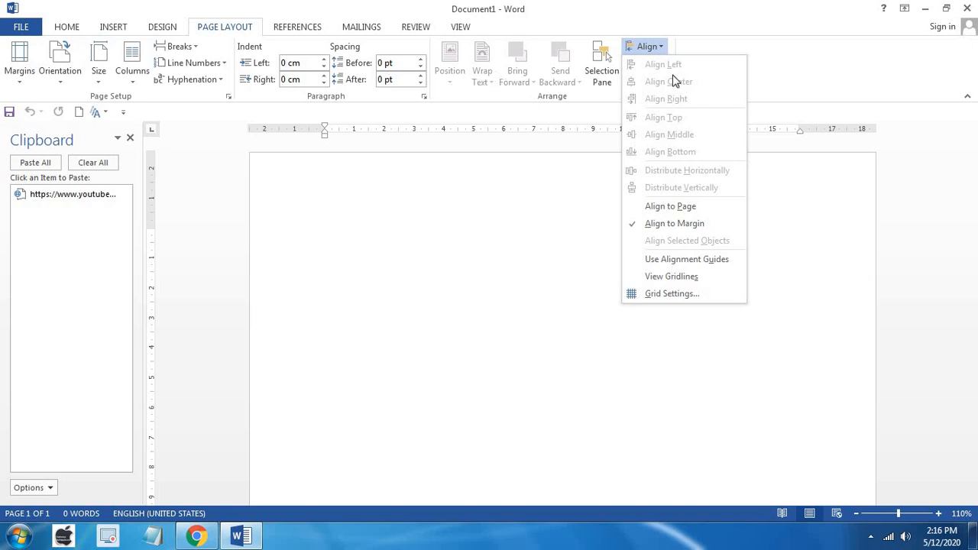
click(565, 252)
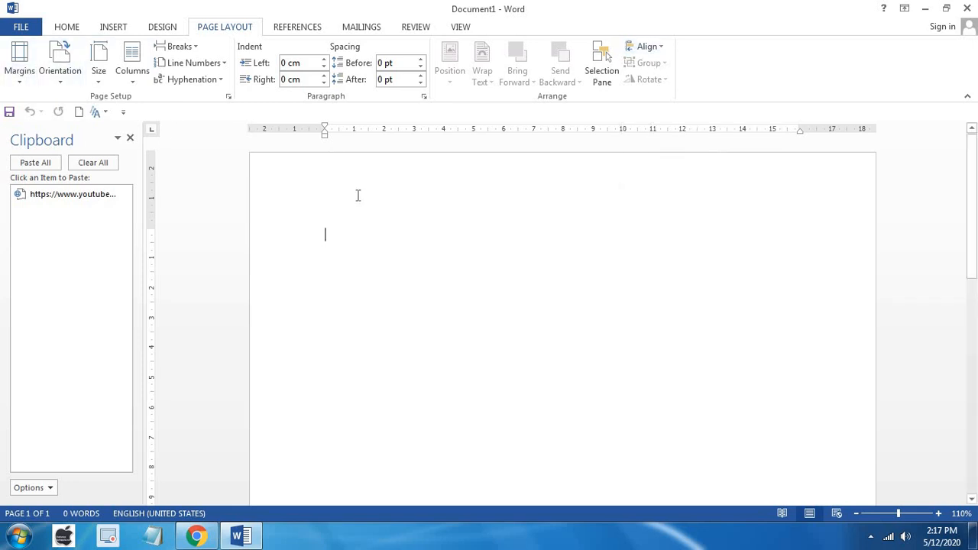
Generate default sample paragraphs with =rand() in the empty document and close the Clipboard pane.
text(=rand)
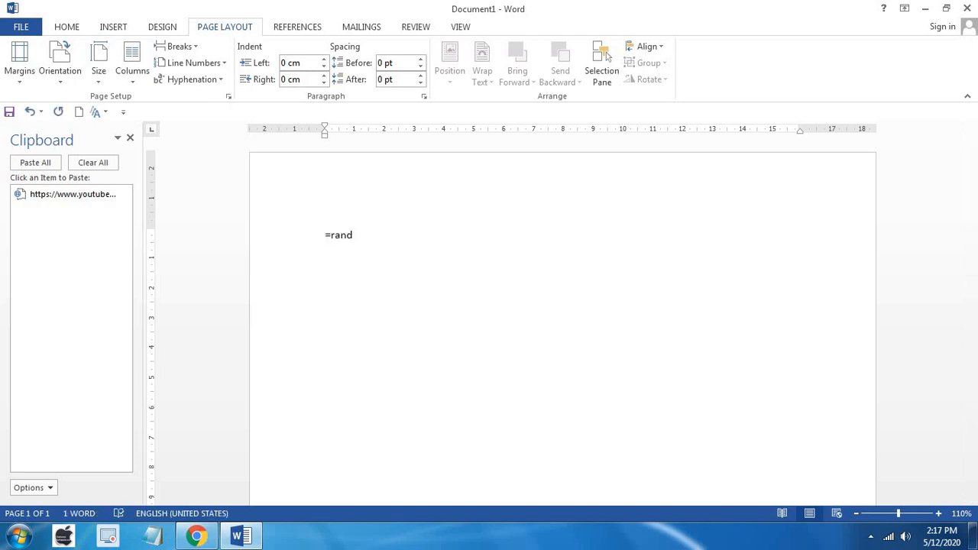
scroll(358, 194, up, 1)
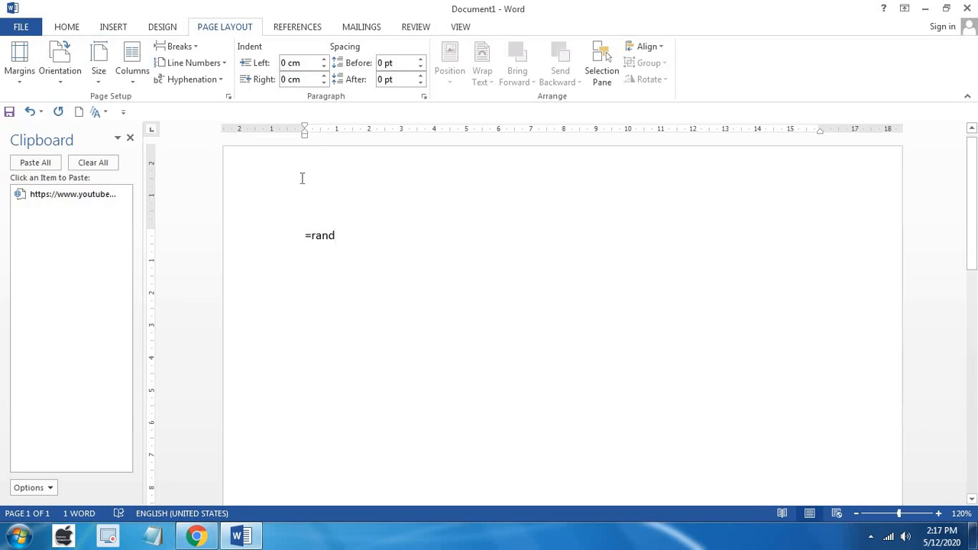
click(130, 139)
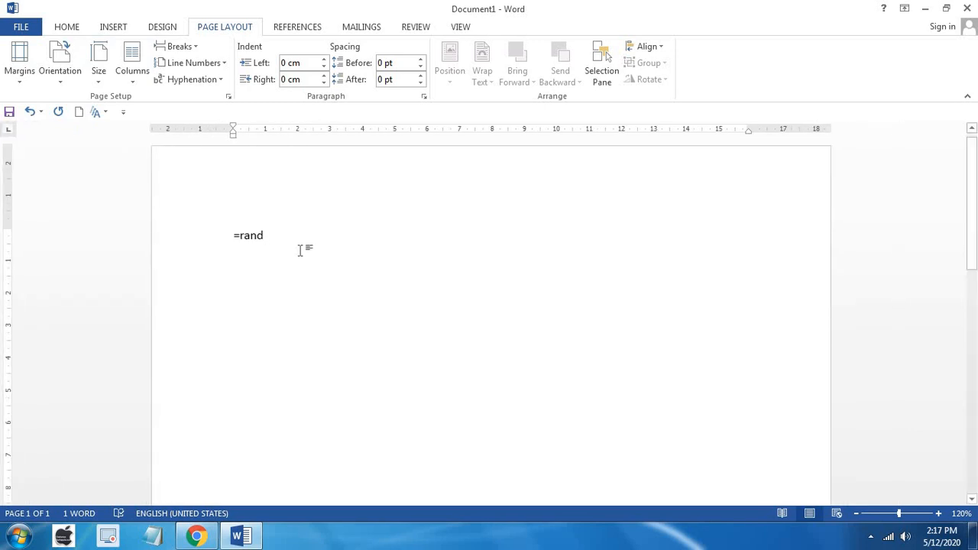
text(())
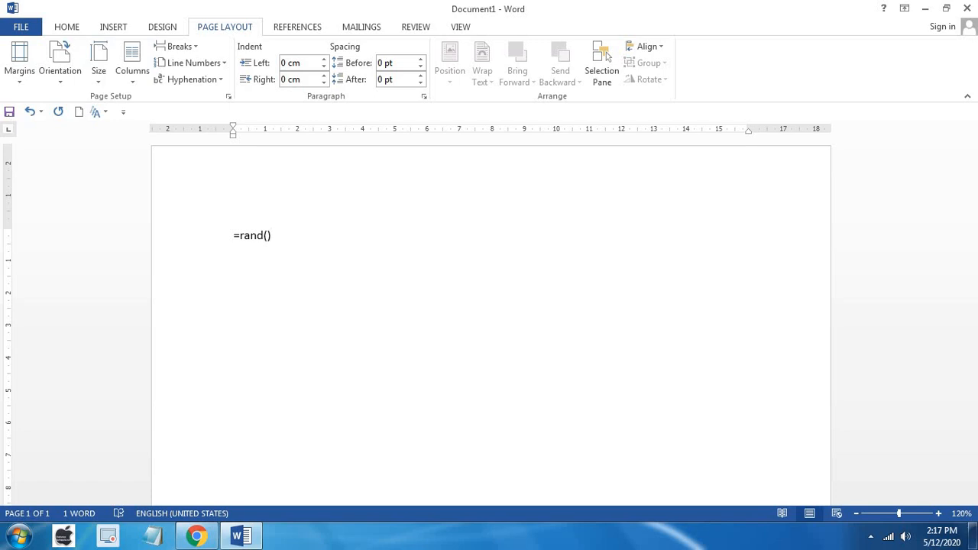
key(Return)
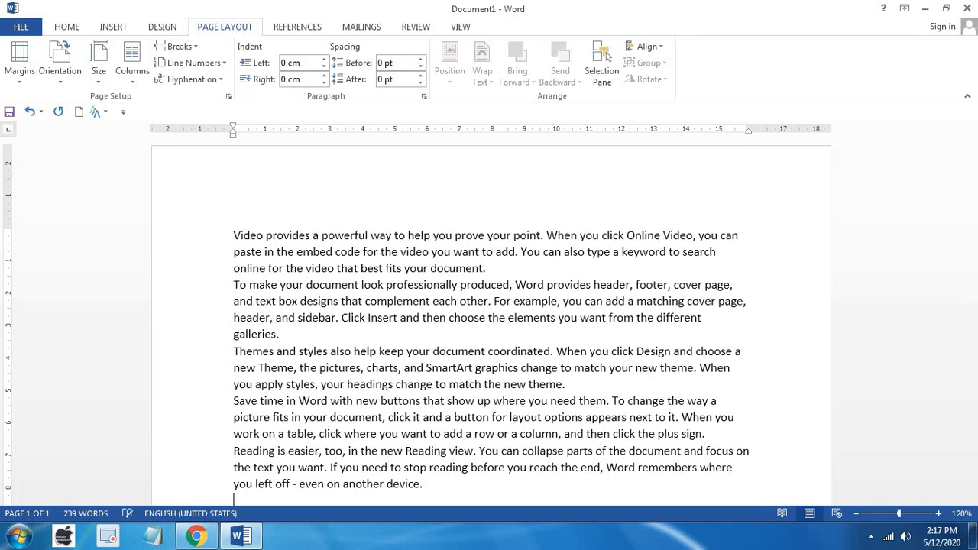
scroll(543, 230, down, 4)
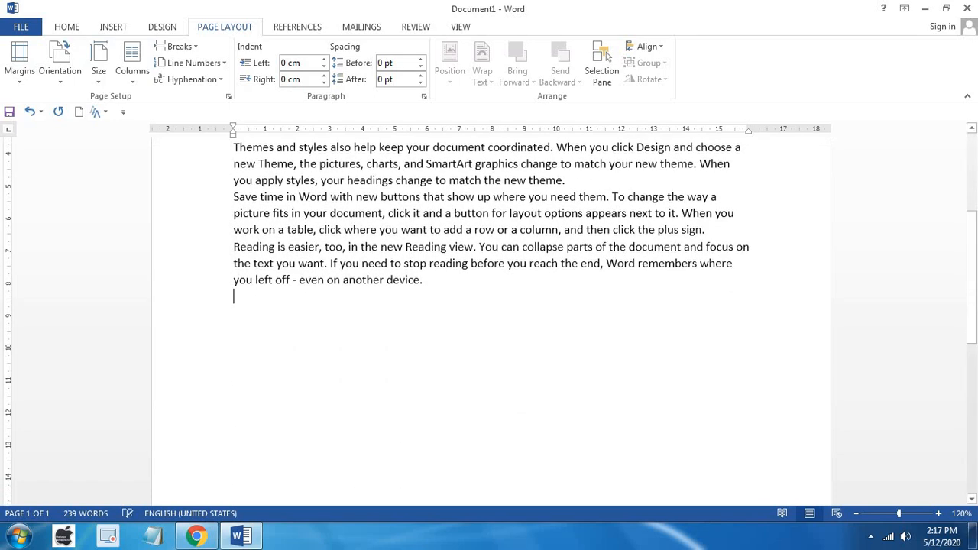
scroll(543, 229, up, 2)
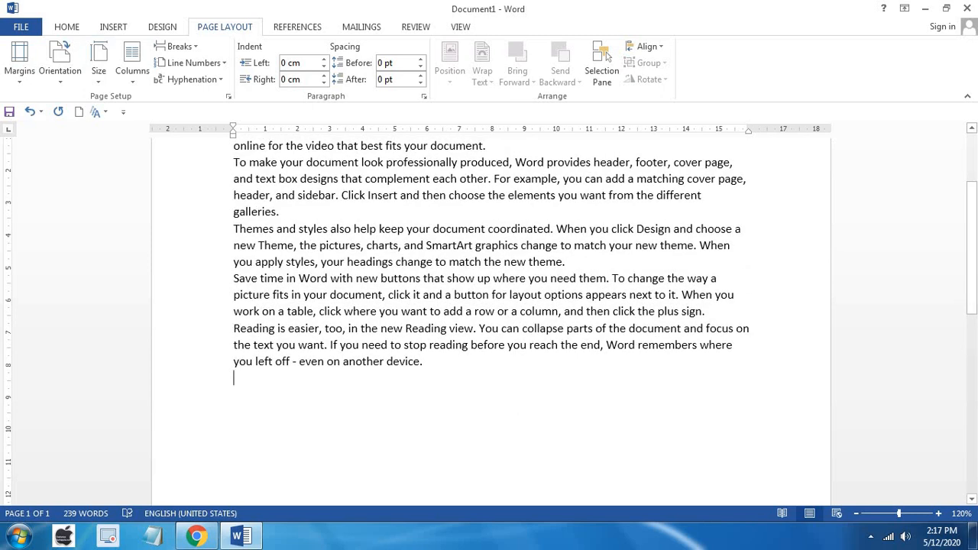
scroll(489, 306, up, 2)
scroll(292, 184, up, 1)
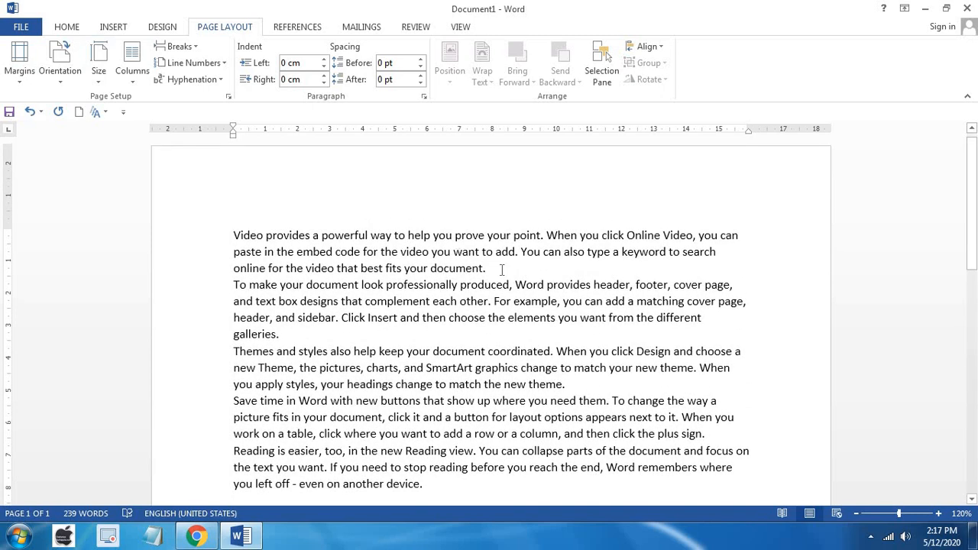
Undo the generated text and change the formula to =rand(3) to generate three sample paragraphs.
key(ctrl+z)
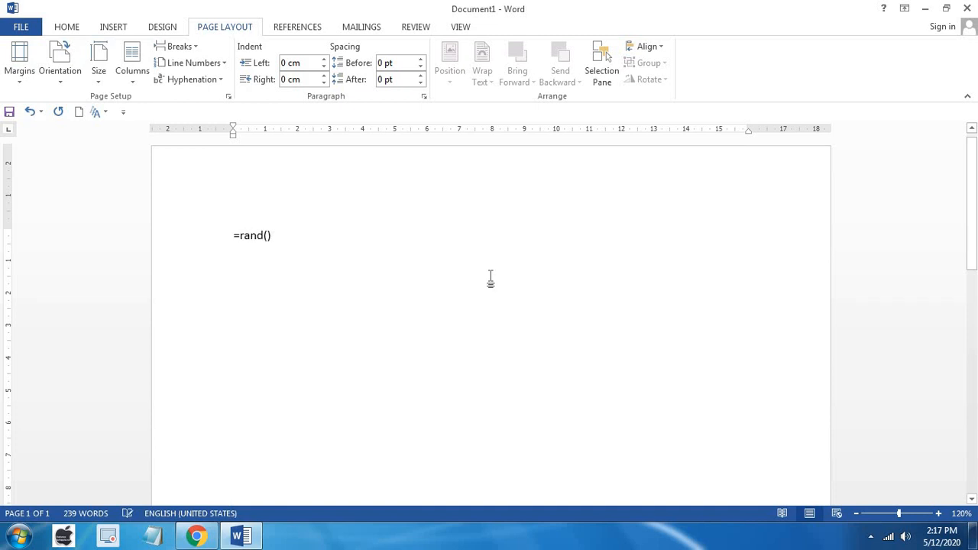
click(268, 236)
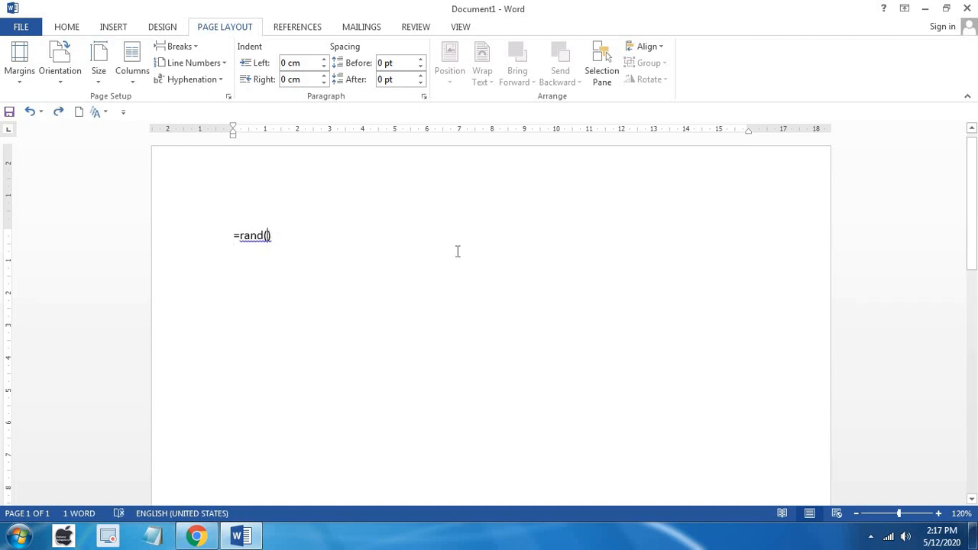
text(3)
key(Right)
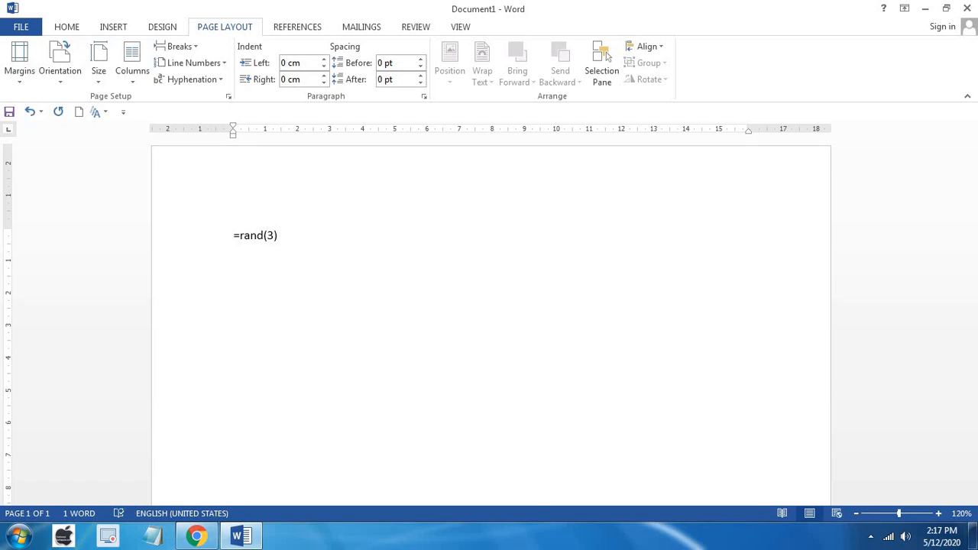
key(Return)
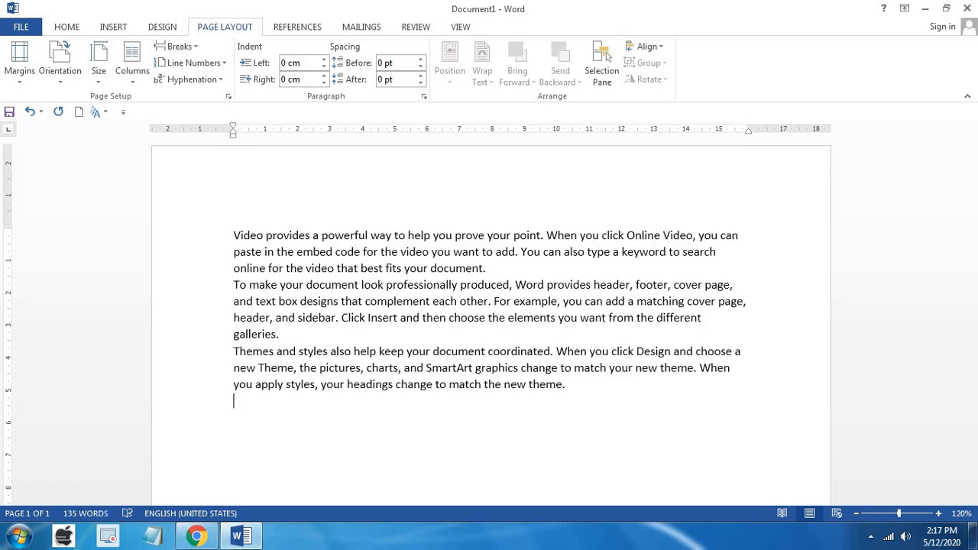
Insert a blank line after the first paragraph and another after the second paragraph.
click(489, 268)
key(Return)
click(322, 357)
key(Return)
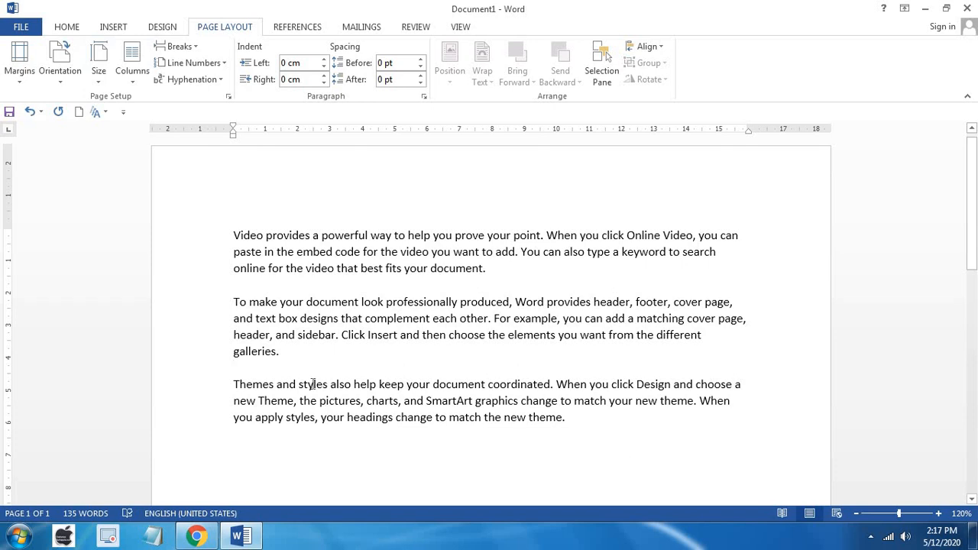
Try the Narrow margin preset on the page, followed by the Wide preset.
click(19, 85)
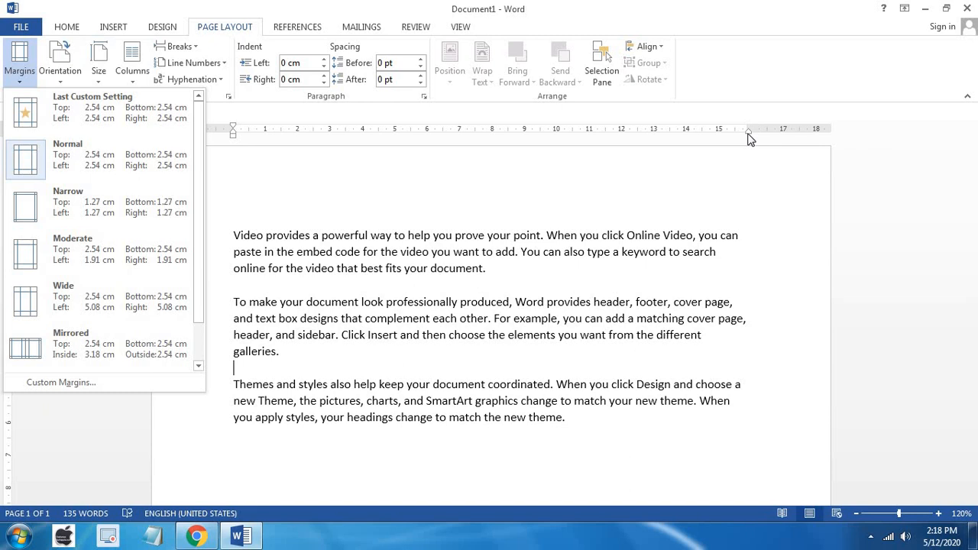
click(74, 205)
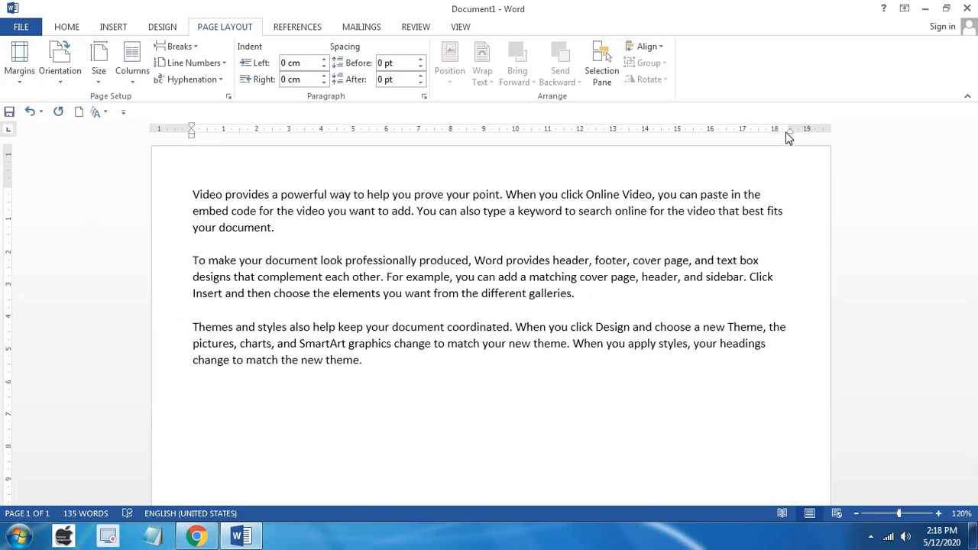
click(20, 65)
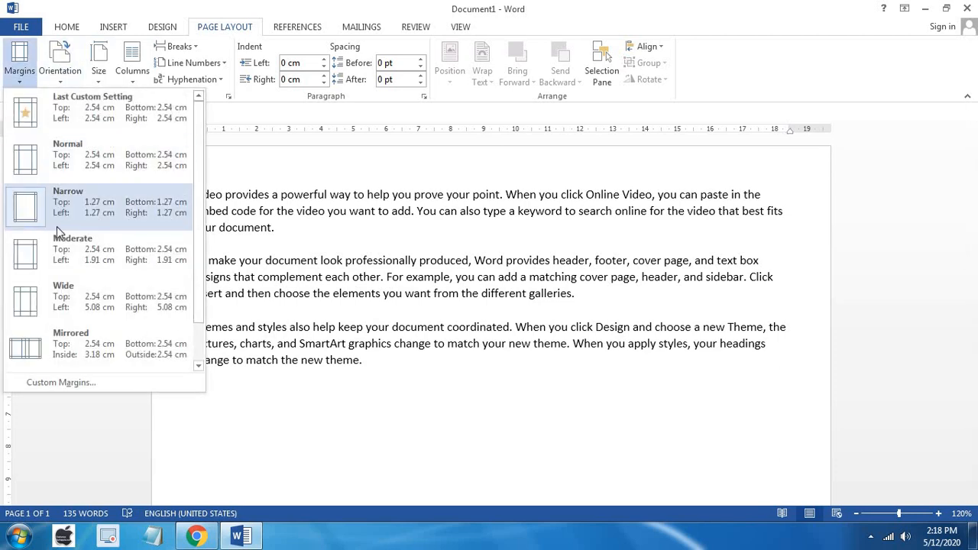
click(60, 301)
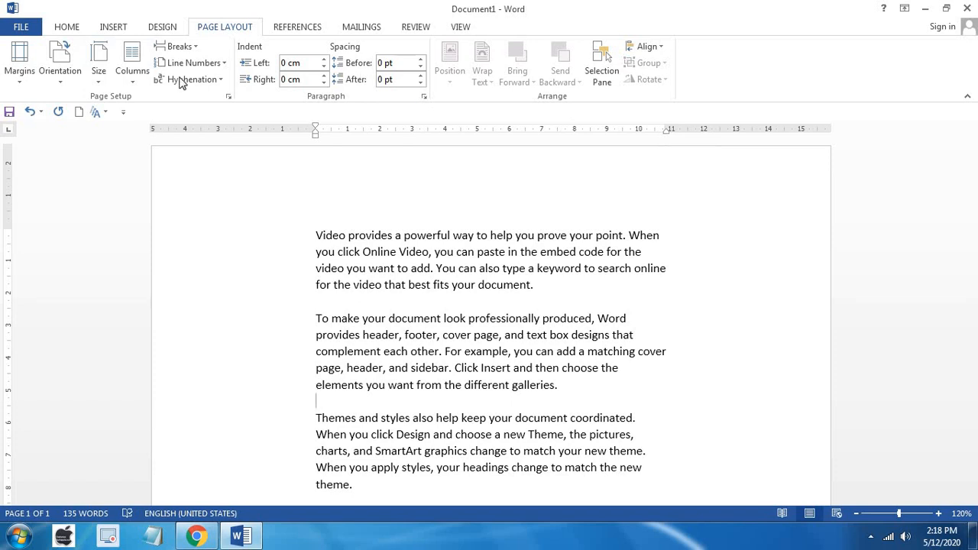
Set the page margins to the Normal preset, 2.54 cm on all sides.
click(60, 83)
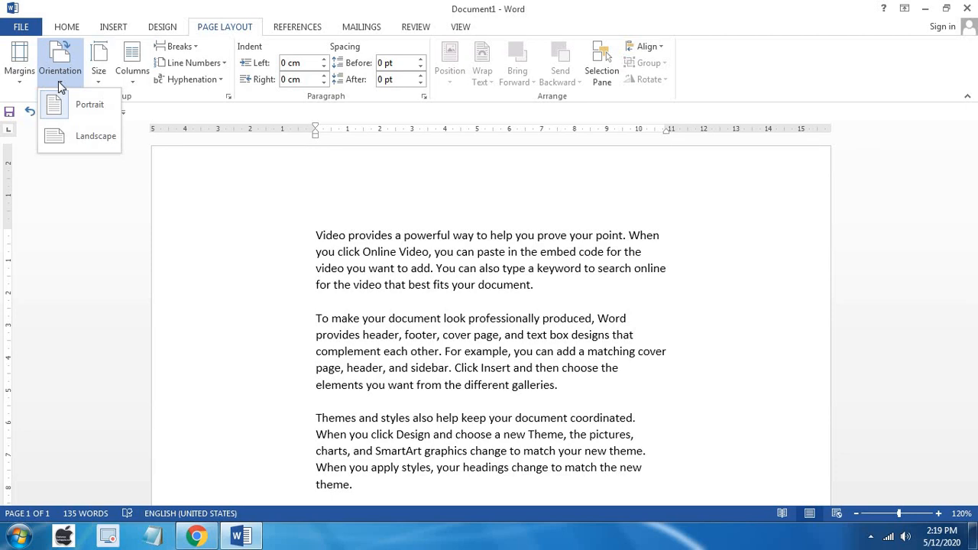
click(18, 79)
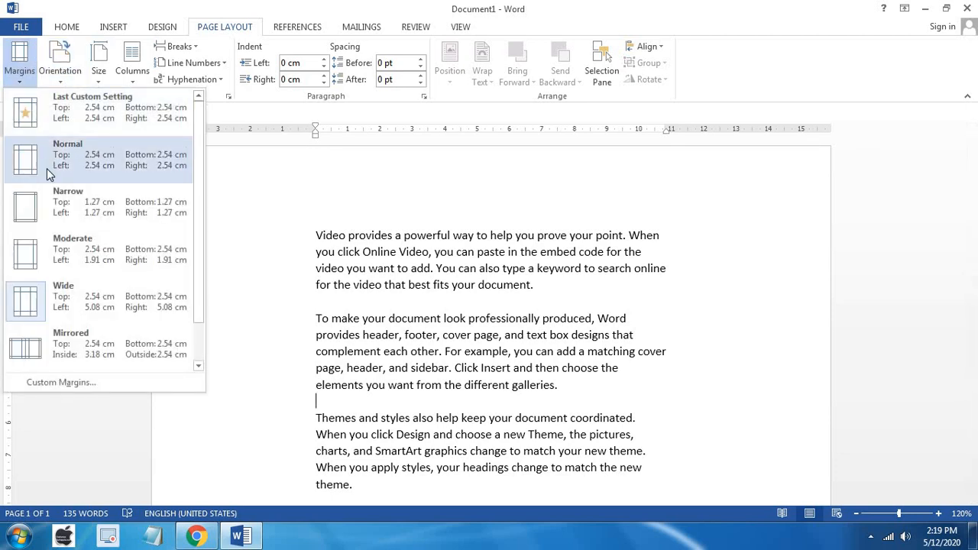
click(48, 175)
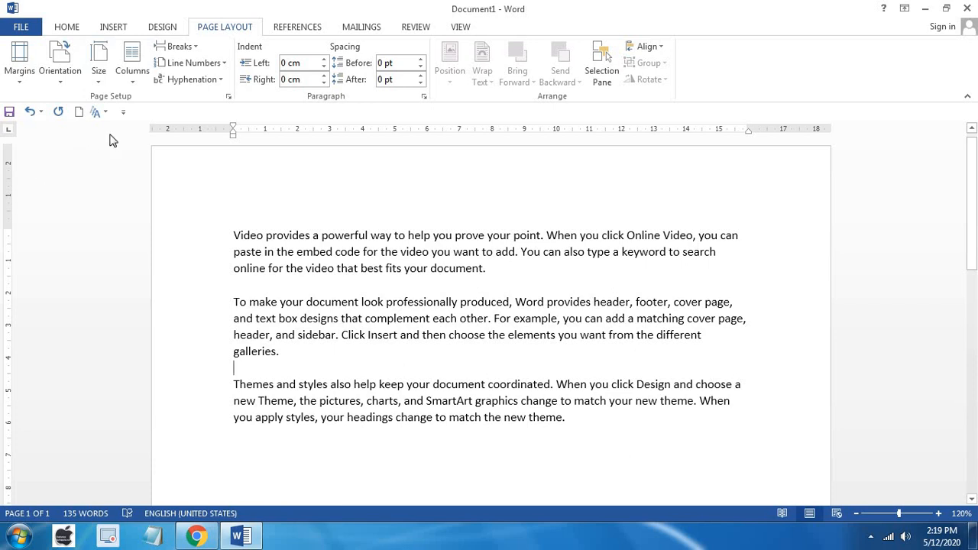
Try the landscape page orientation and return the page to portrait.
click(58, 76)
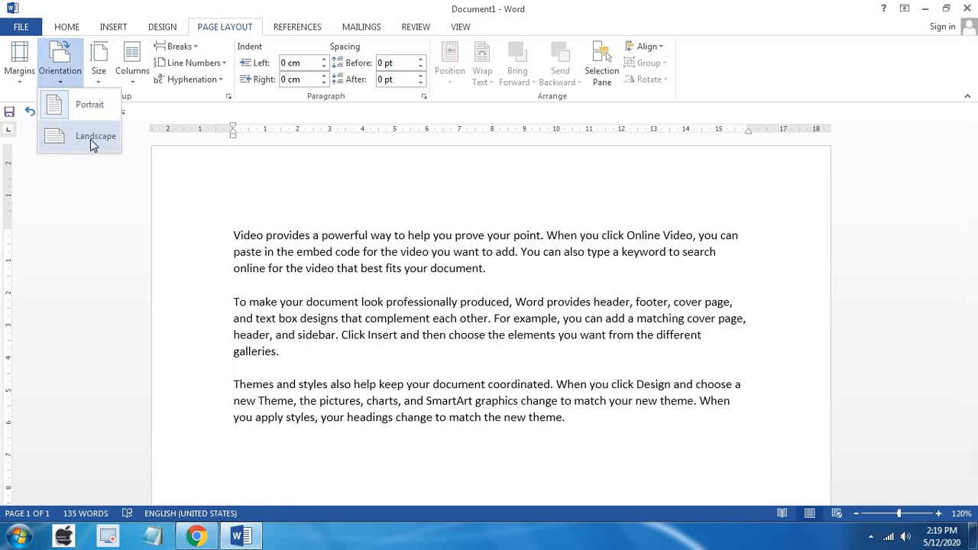
click(92, 141)
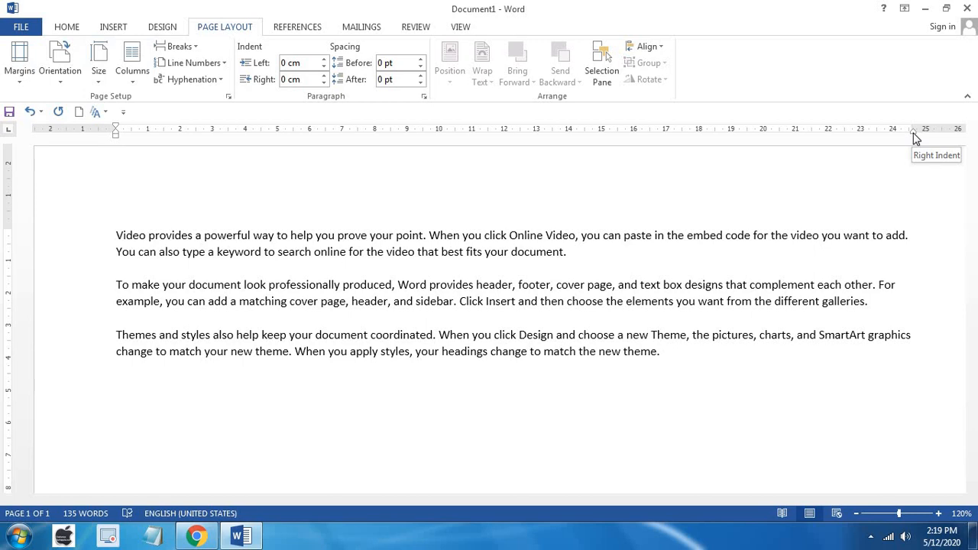
click(100, 80)
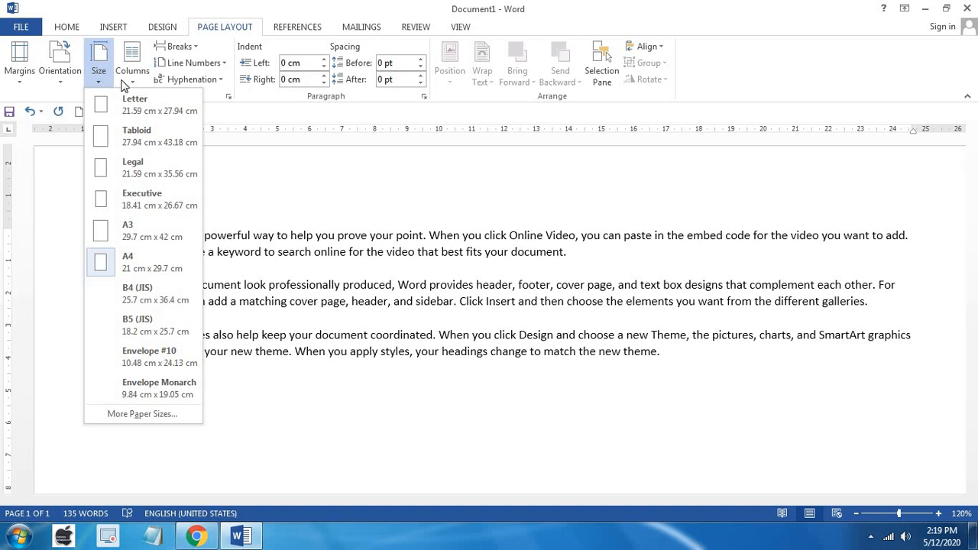
click(49, 83)
click(81, 107)
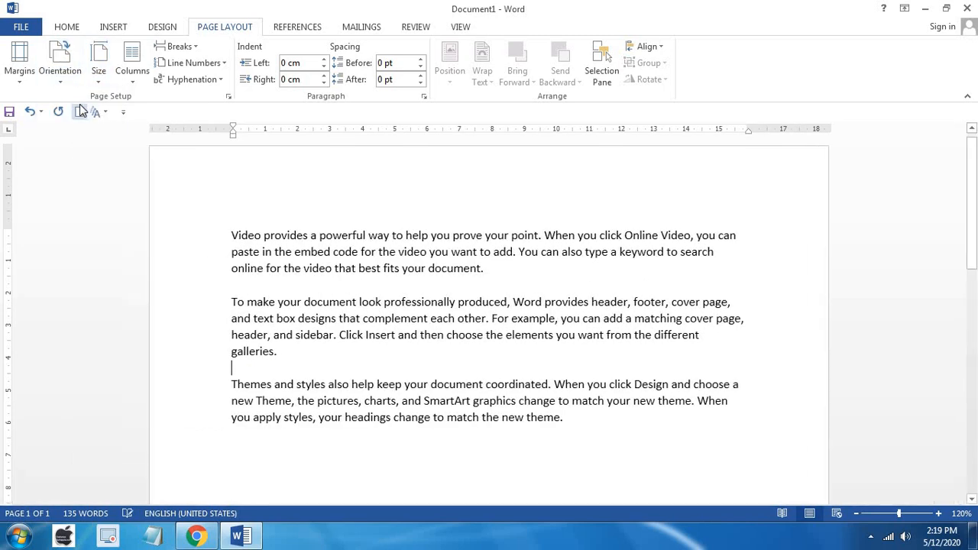
Set the page orientation to landscape and the paper size to Letter, 21.59 cm x 27.94 cm.
click(99, 57)
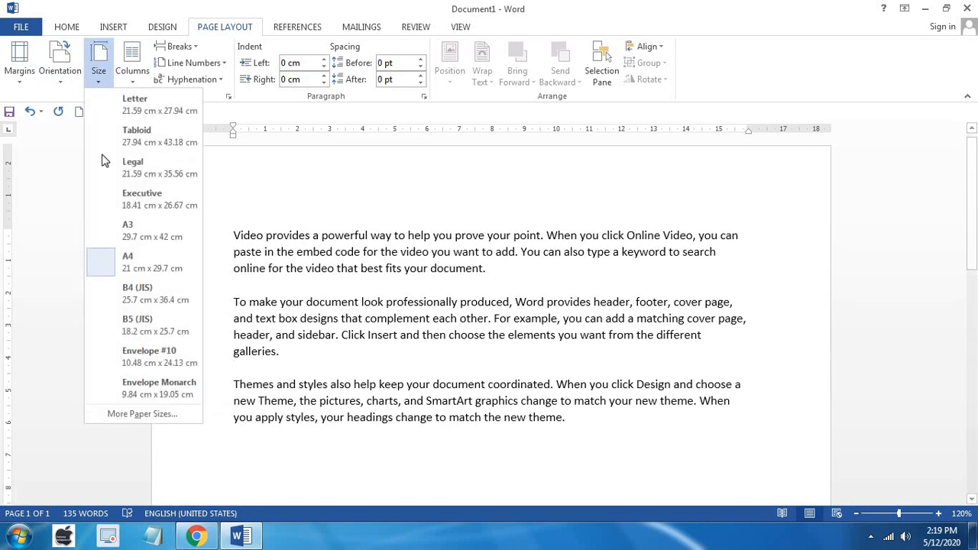
click(135, 266)
click(60, 84)
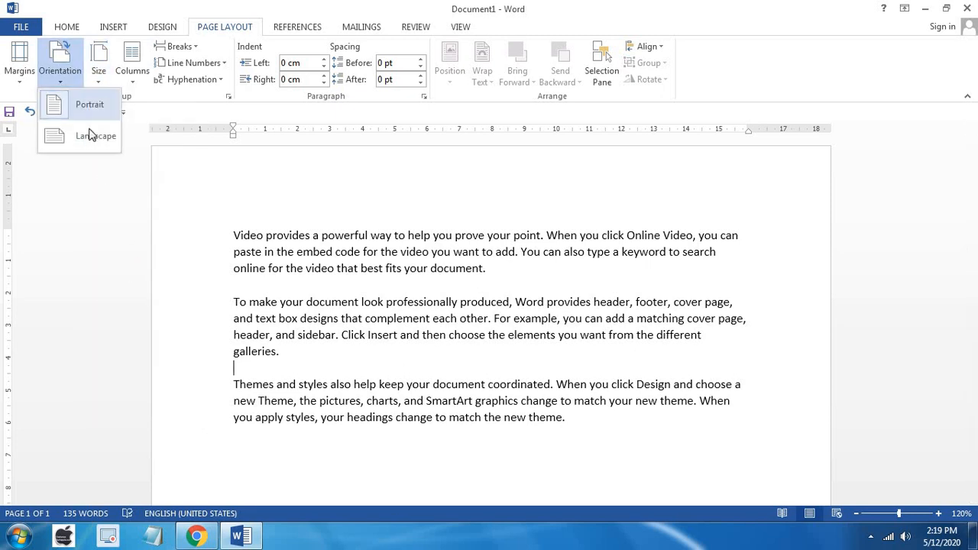
click(80, 130)
click(98, 76)
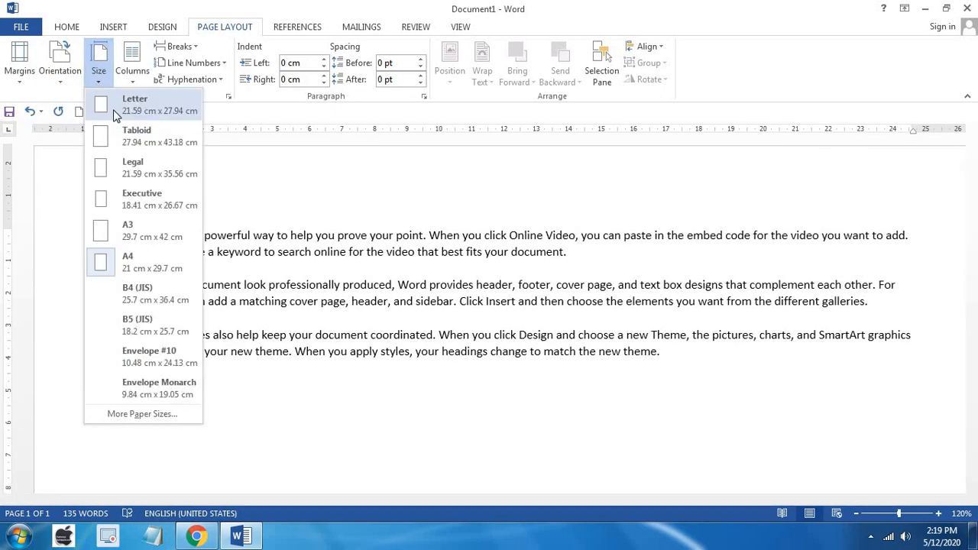
click(108, 107)
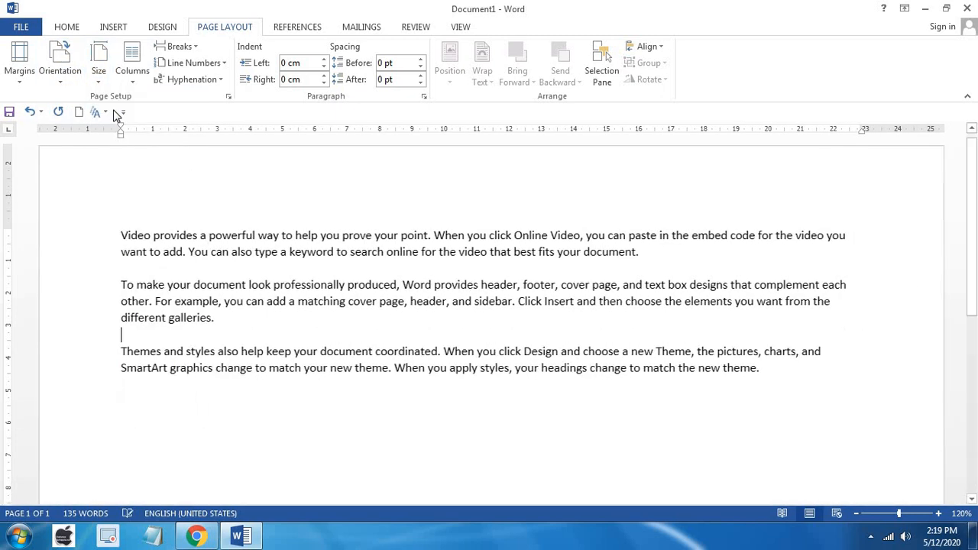
Set the paper size to Letter, 21.59 cm x 27.94 cm, and the page orientation to portrait.
click(68, 77)
click(98, 70)
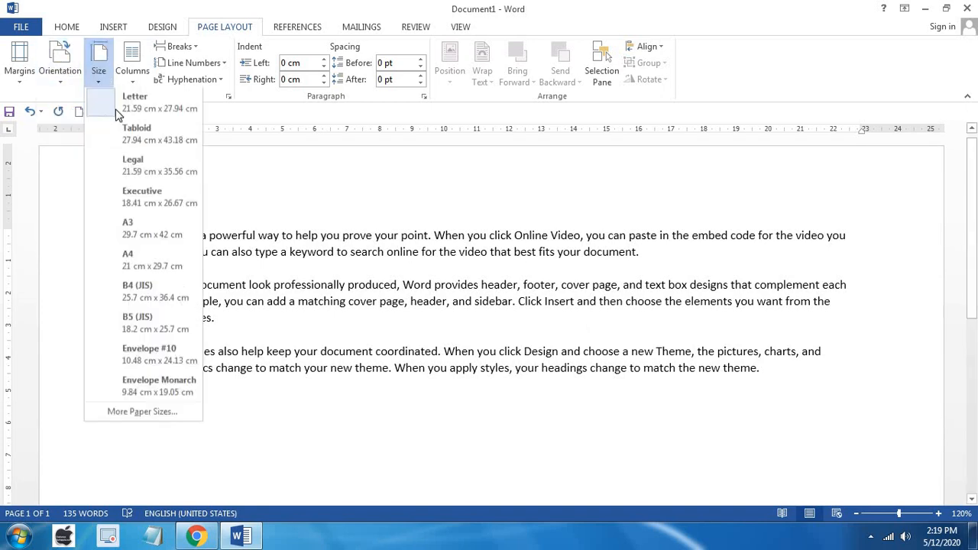
click(67, 85)
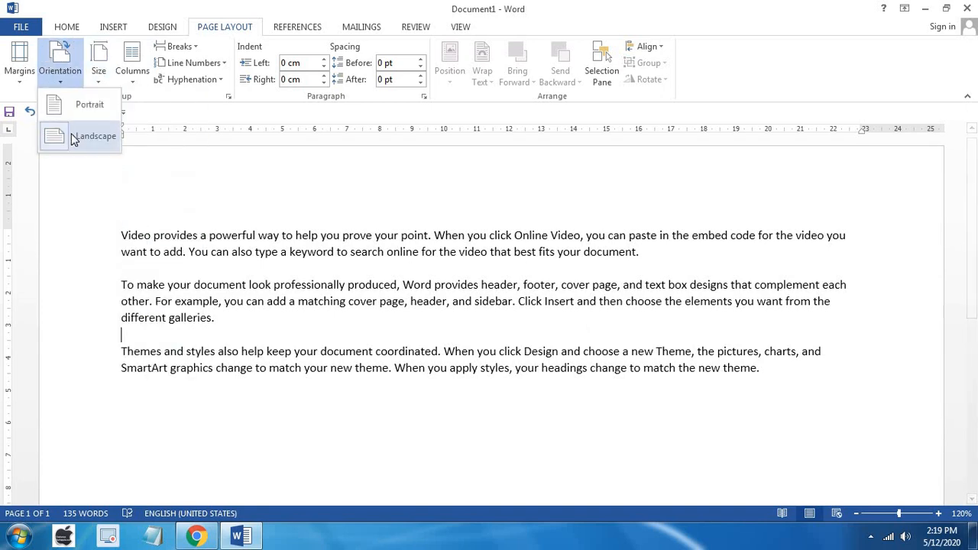
click(95, 83)
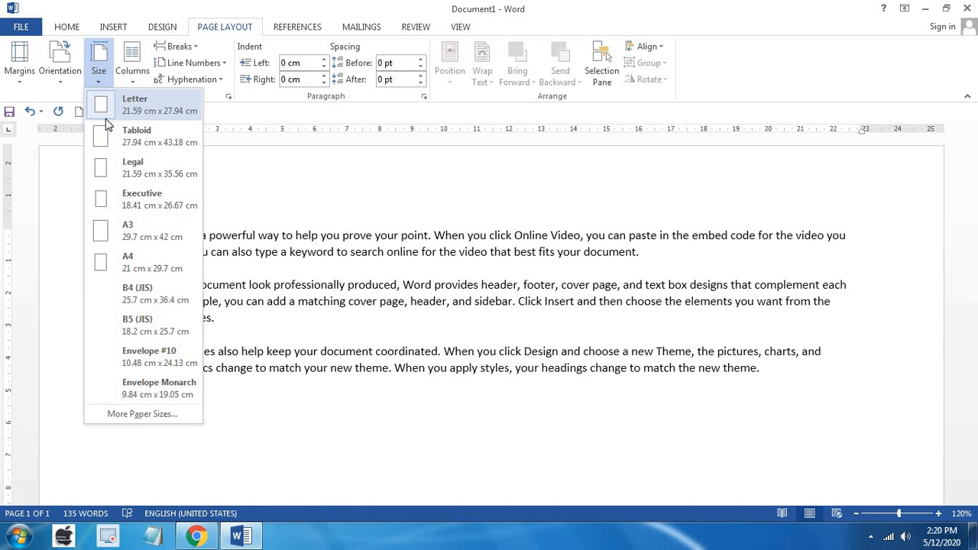
click(135, 100)
click(132, 65)
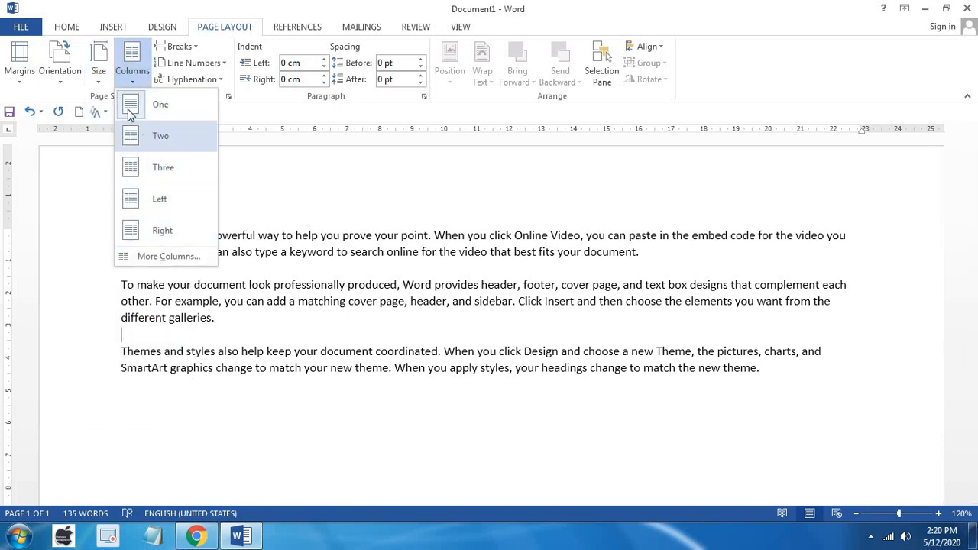
click(74, 81)
click(81, 101)
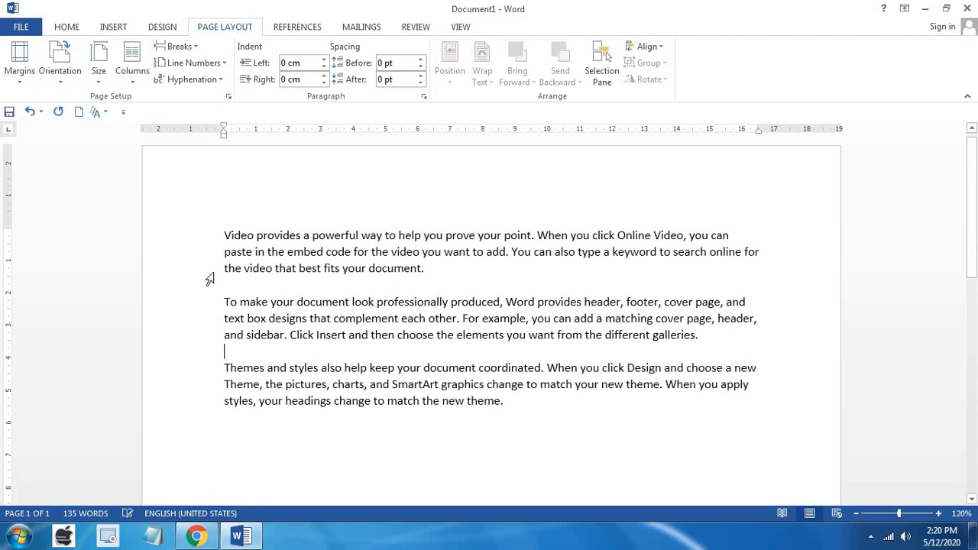
Copy the three sample paragraphs and paste them four times below the existing text.
drag(223, 417, 240, 228)
key(ctrl+c)
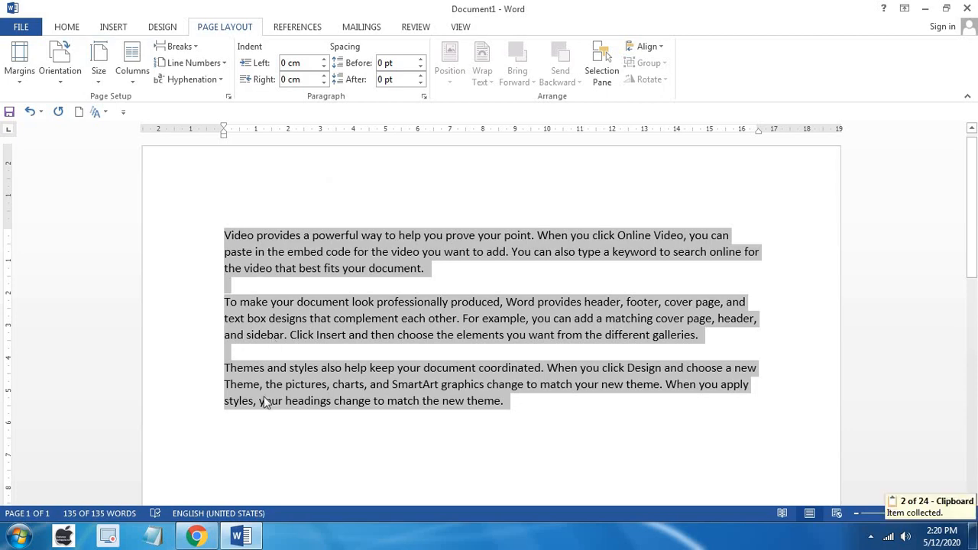
click(245, 457)
key(ctrl+v)
key(ctrl+v)
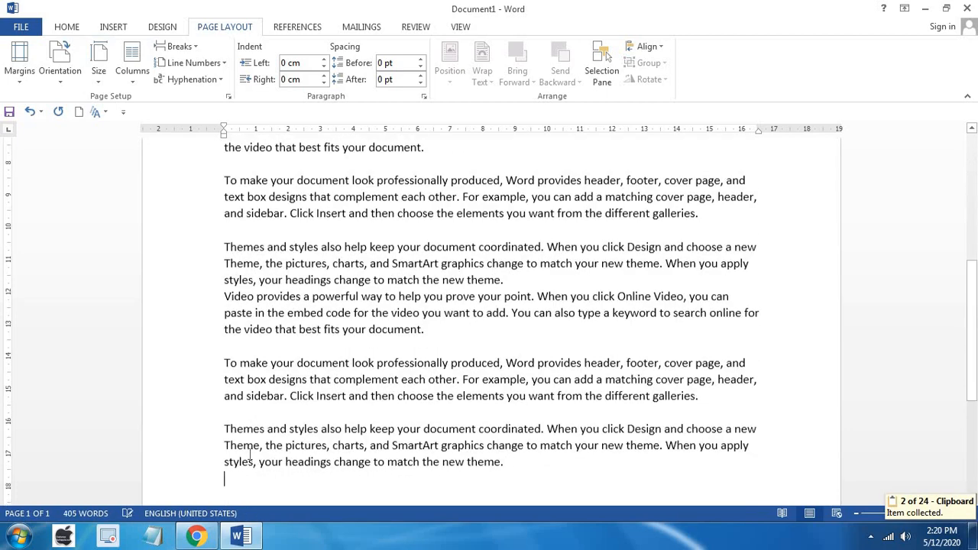
key(ctrl+v)
key(ctrl+v)
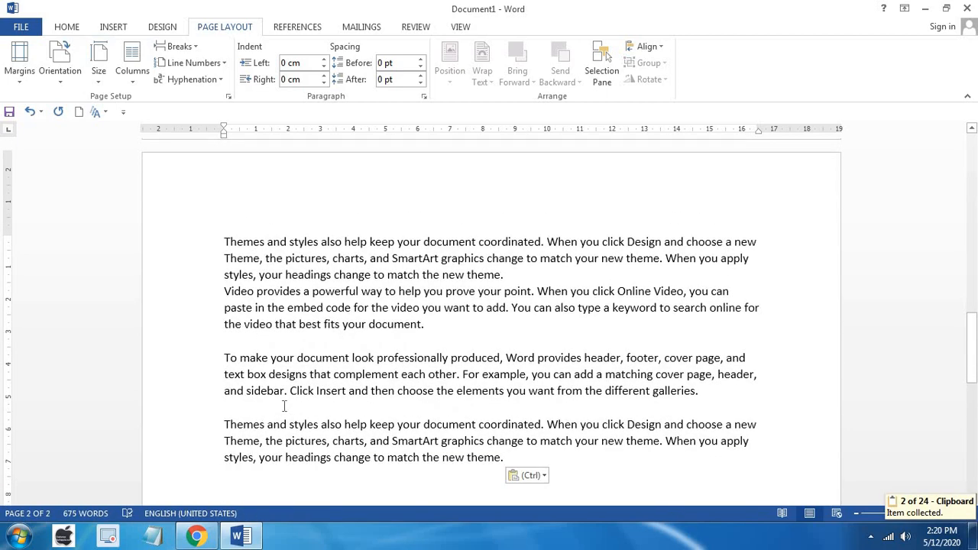
scroll(284, 405, up, 5)
scroll(283, 406, up, 10)
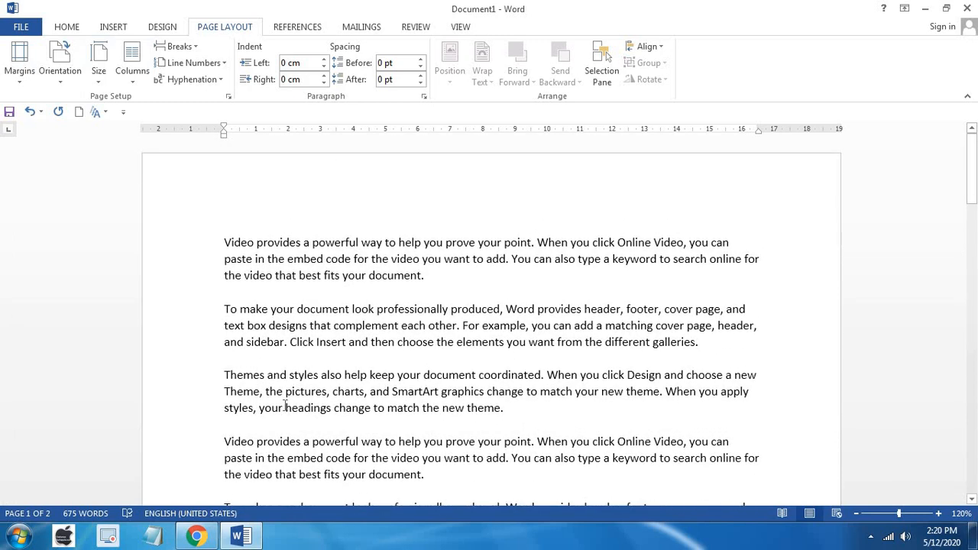
Lay out the entire document text in two columns and check the result down the page.
key(ctrl+a)
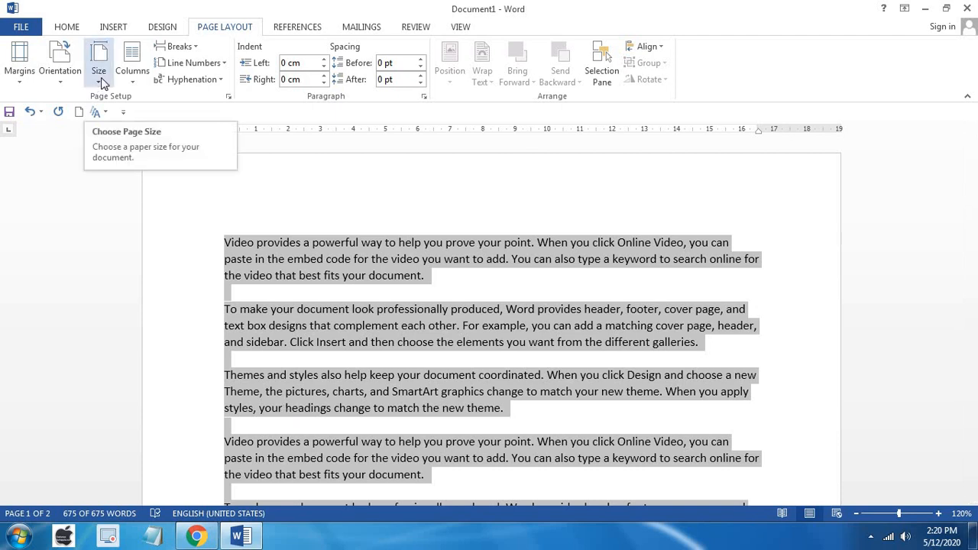
click(132, 73)
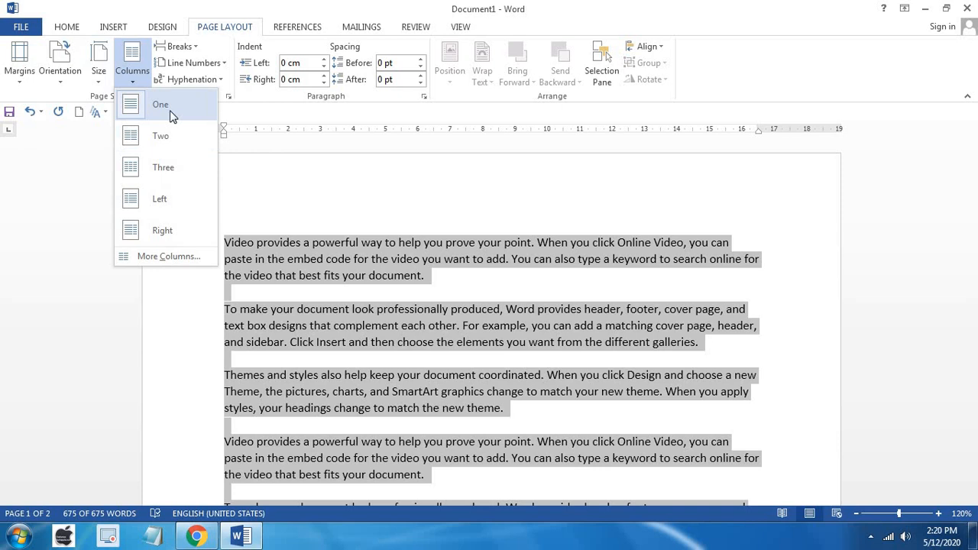
click(161, 136)
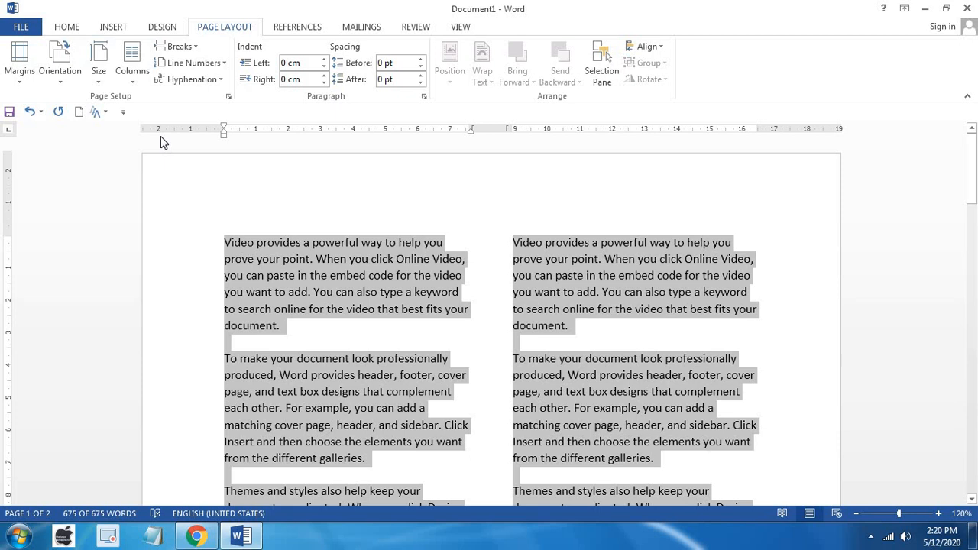
scroll(386, 259, down, 3)
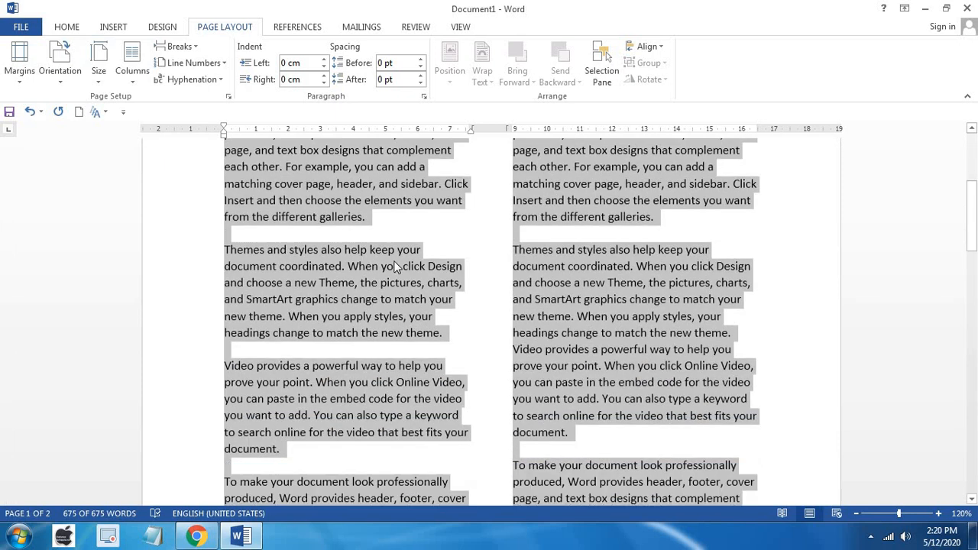
scroll(393, 260, up, 3)
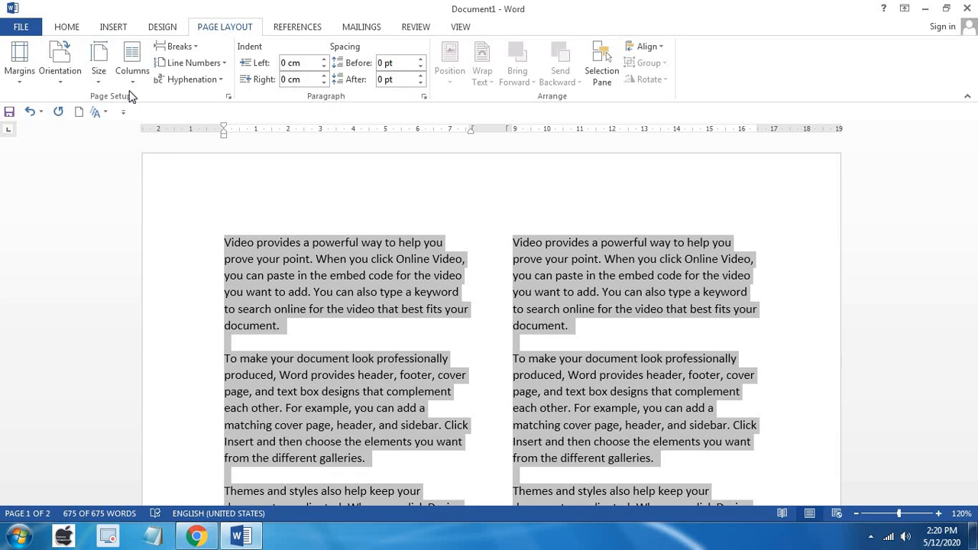
Try the three-column layout on the whole text and return it to one column.
click(133, 69)
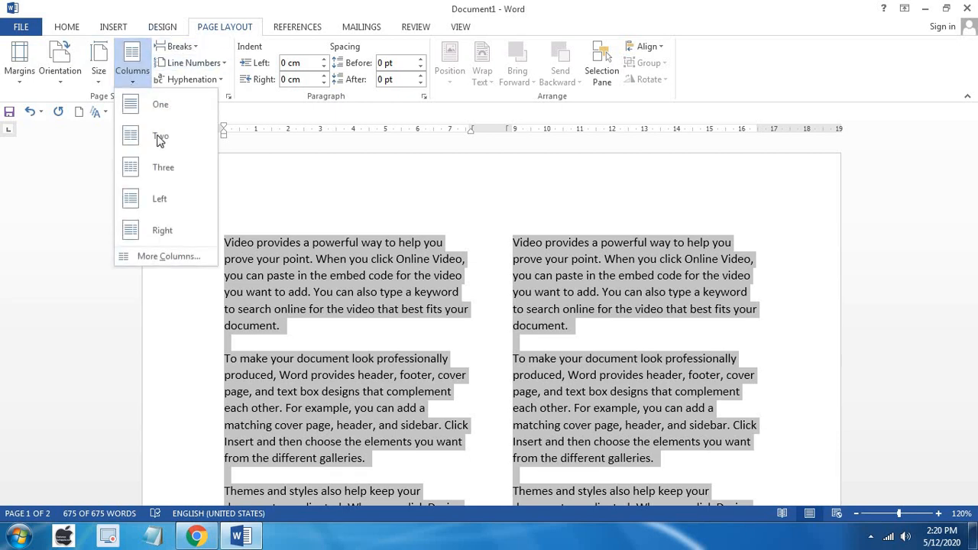
click(164, 168)
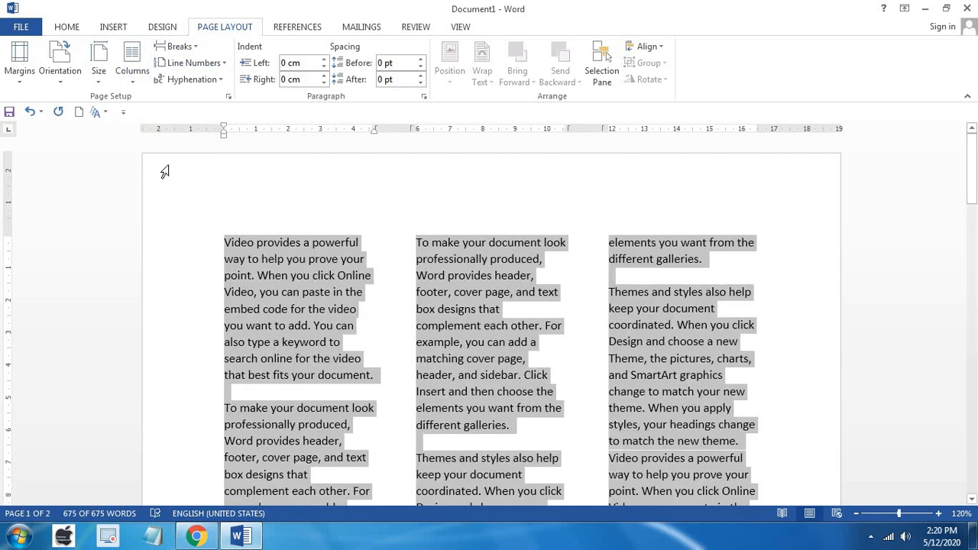
click(133, 69)
click(162, 107)
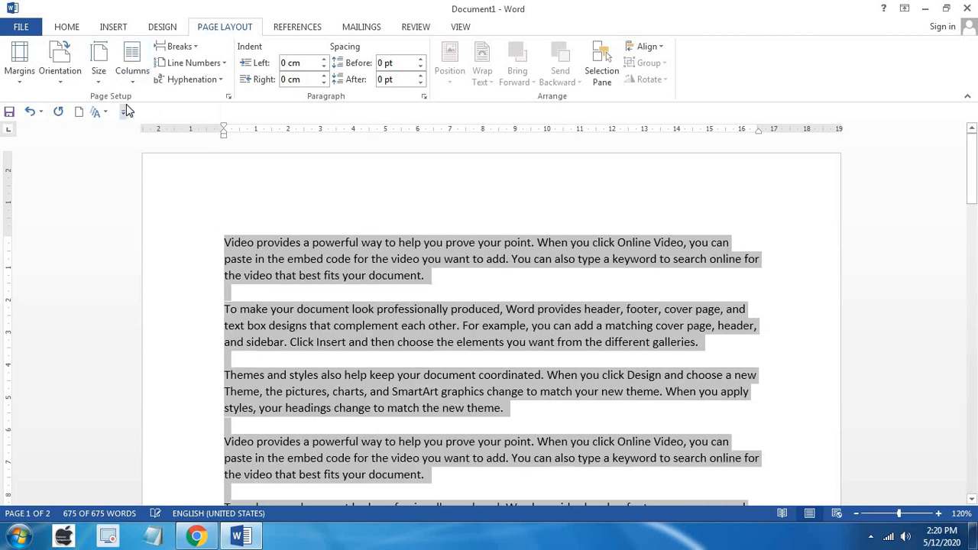
Try the Left column preset on the whole text, followed by the Right preset, and compare the wide and narrow columns.
click(133, 73)
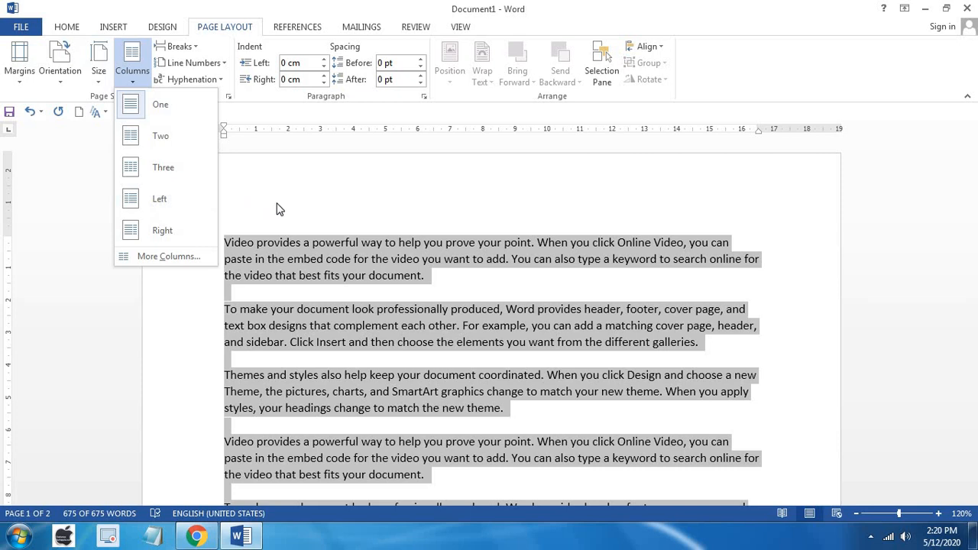
click(189, 206)
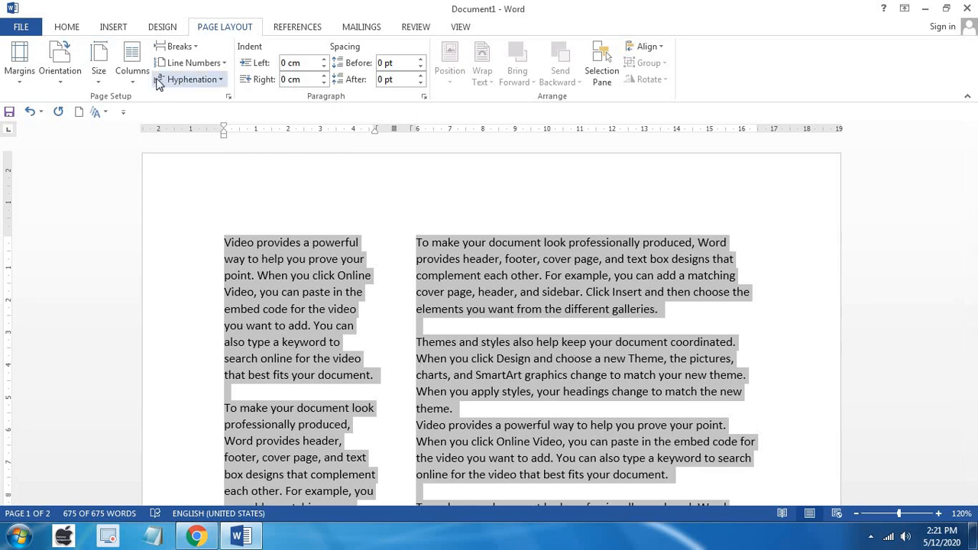
click(132, 73)
click(159, 233)
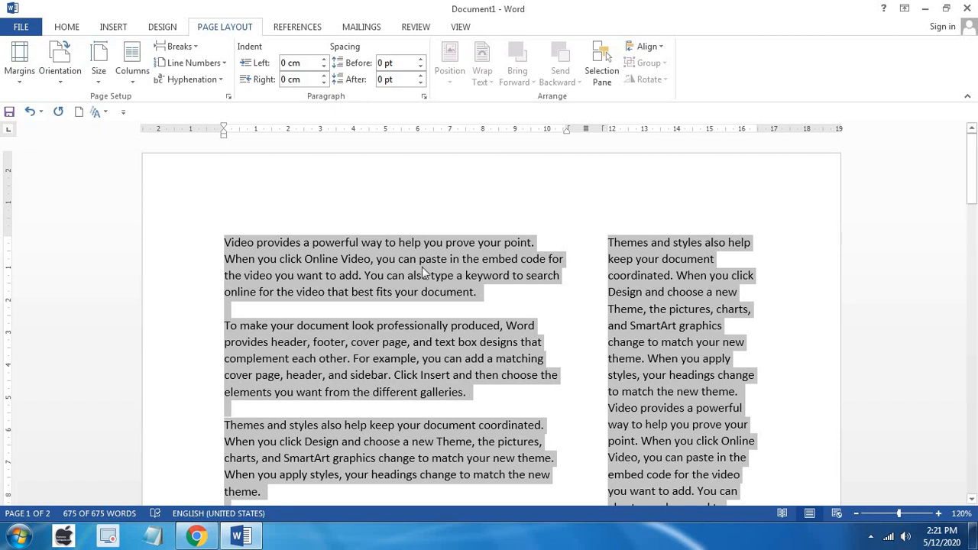
drag(543, 244, 211, 244)
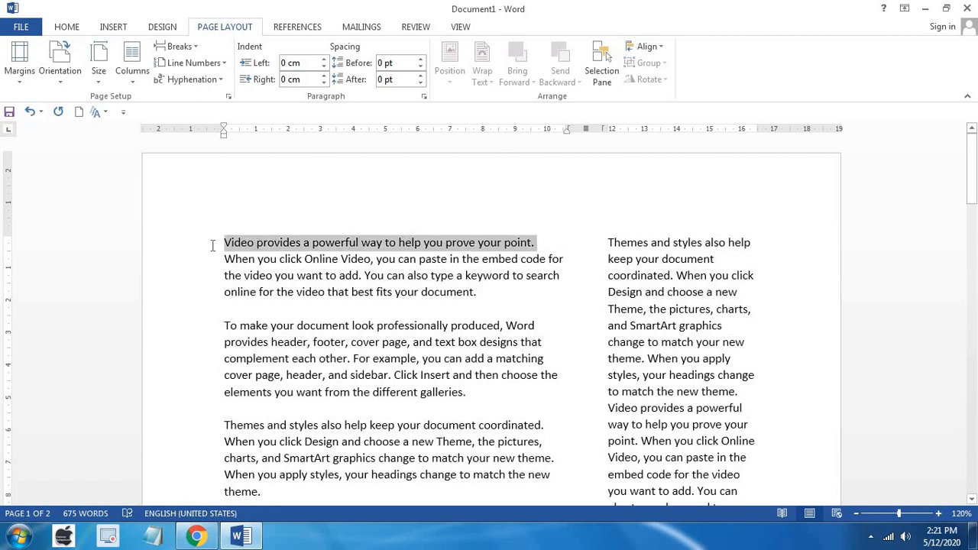
click(608, 242)
drag(638, 242, 649, 242)
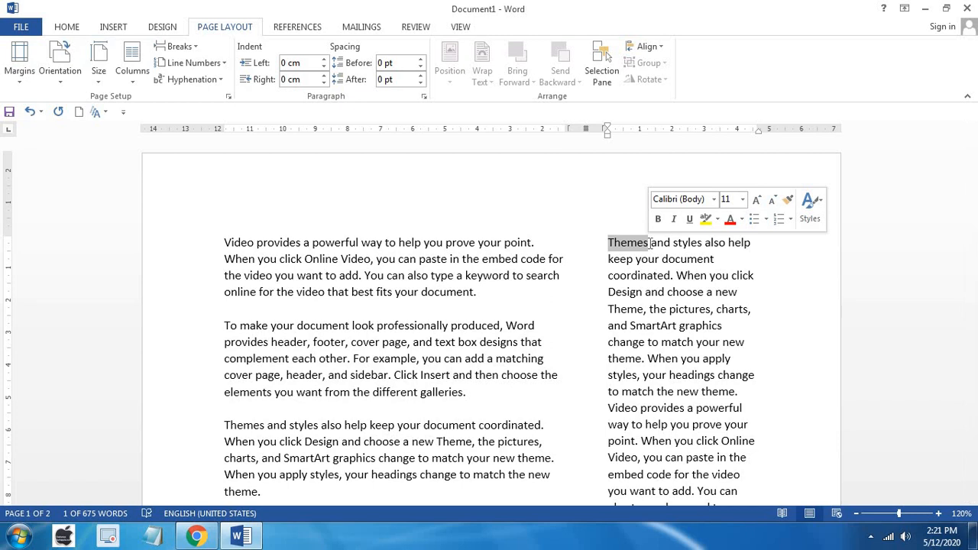
Return the entire document text to a single-column layout.
click(190, 48)
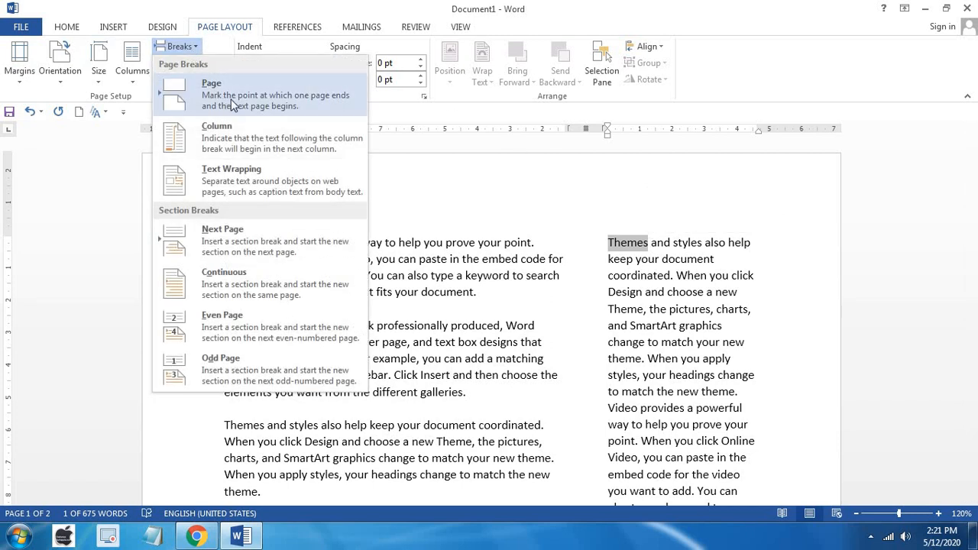
click(539, 202)
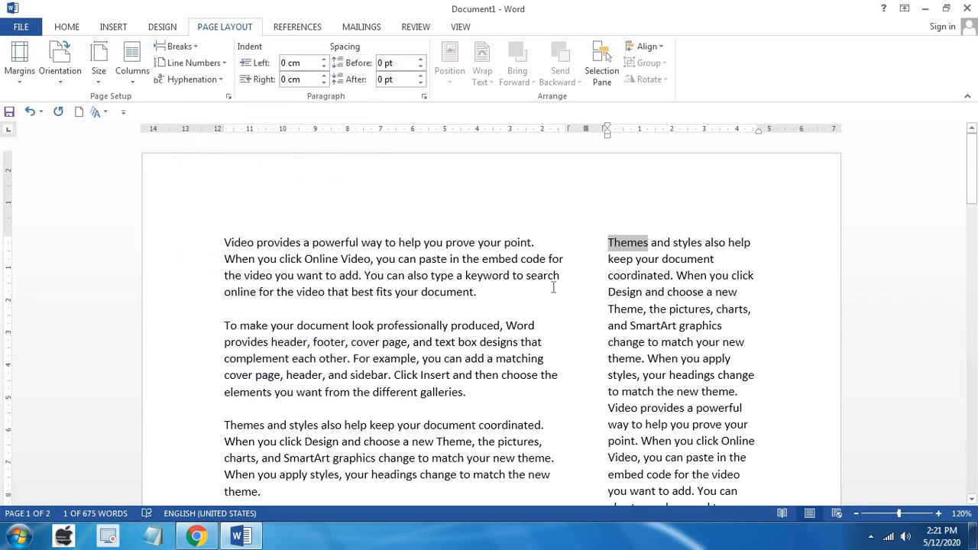
click(131, 85)
click(160, 133)
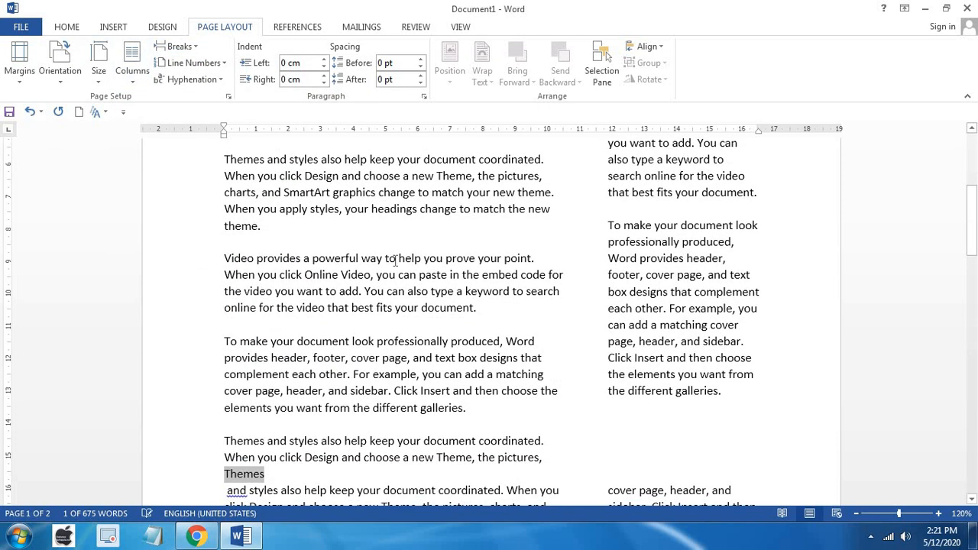
key(ctrl+a)
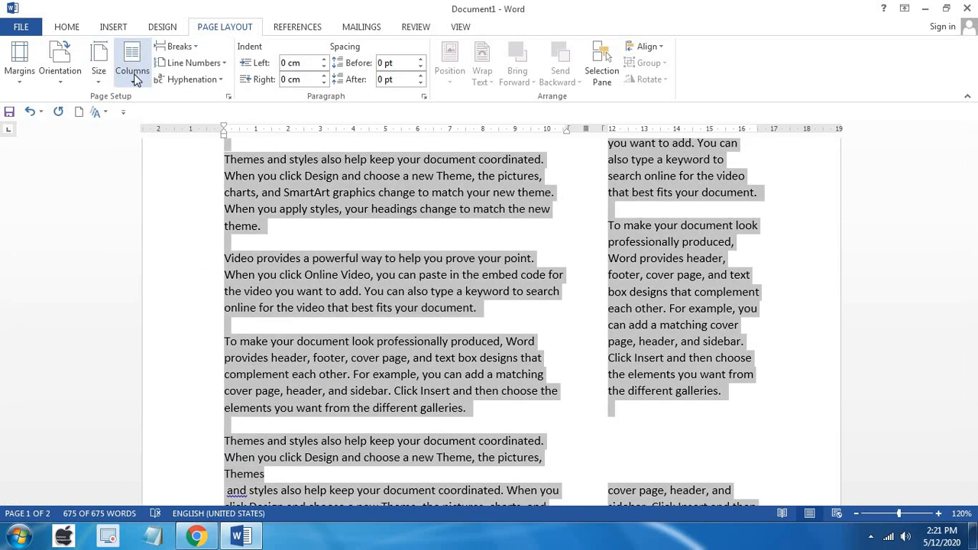
click(132, 74)
click(159, 131)
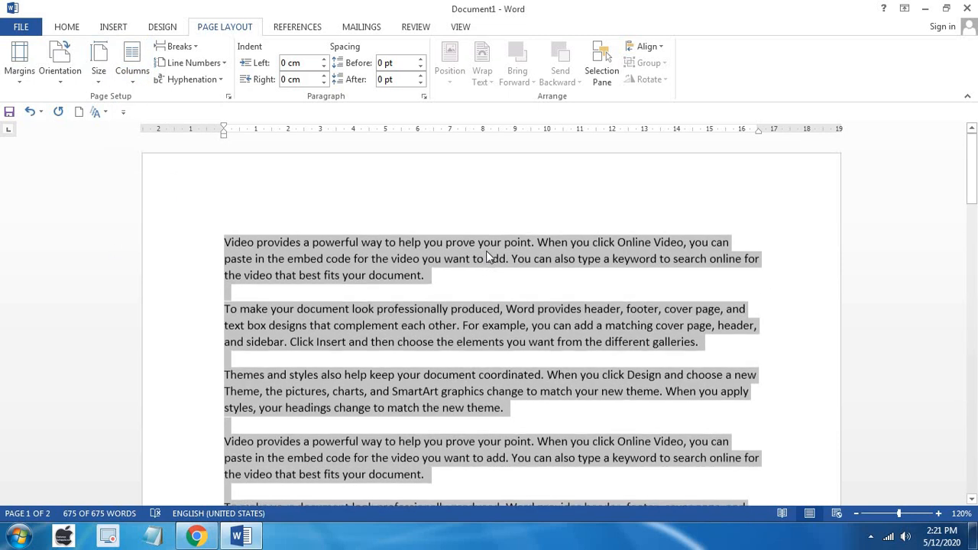
Try a page break inside the first word, "Video", and undo it.
click(252, 242)
click(179, 47)
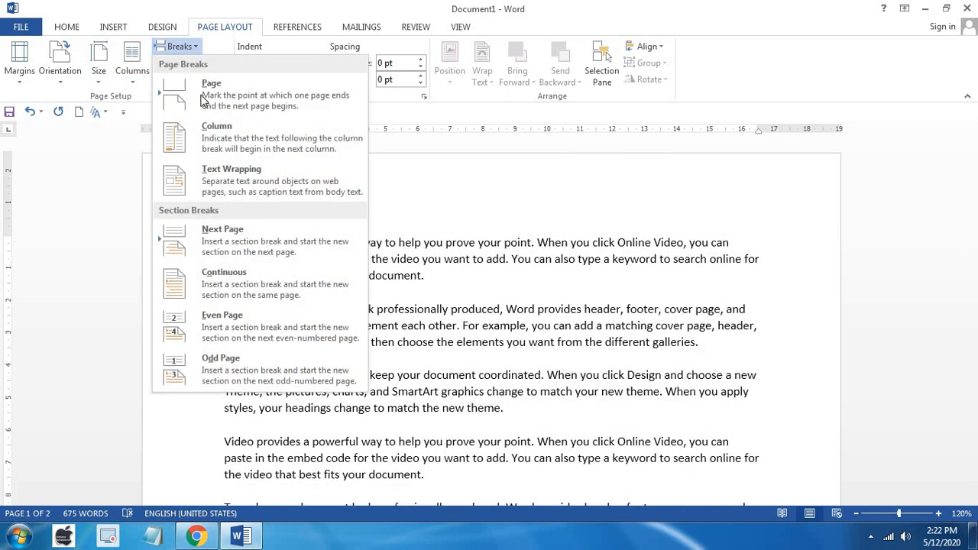
click(207, 107)
scroll(432, 246, up, 5)
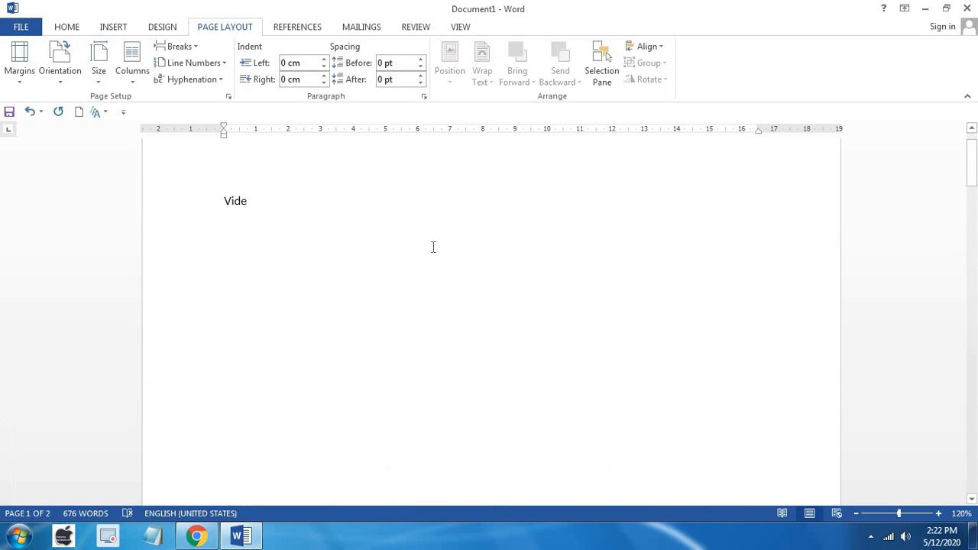
key(ctrl+z)
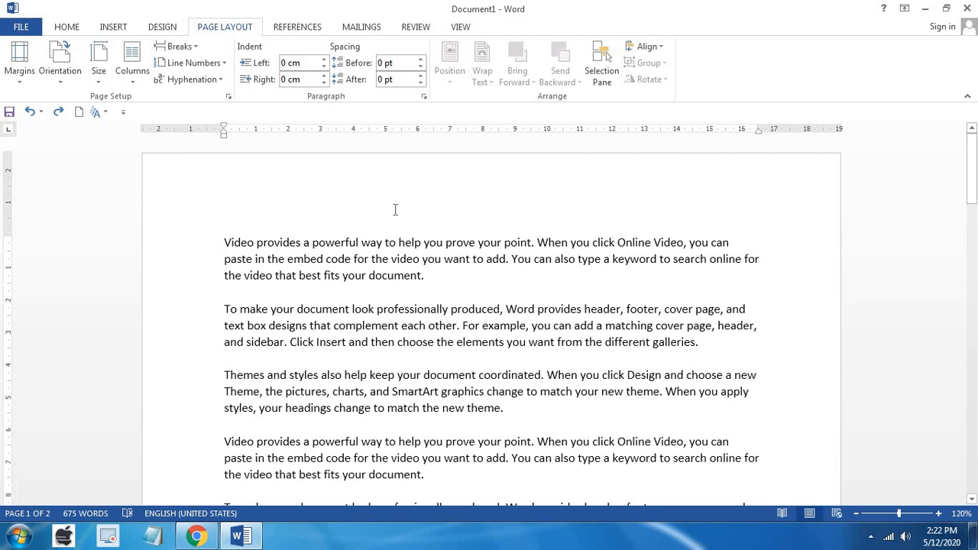
Insert a page break before the first paragraph so the text starts on the next page, and review both pages.
click(193, 47)
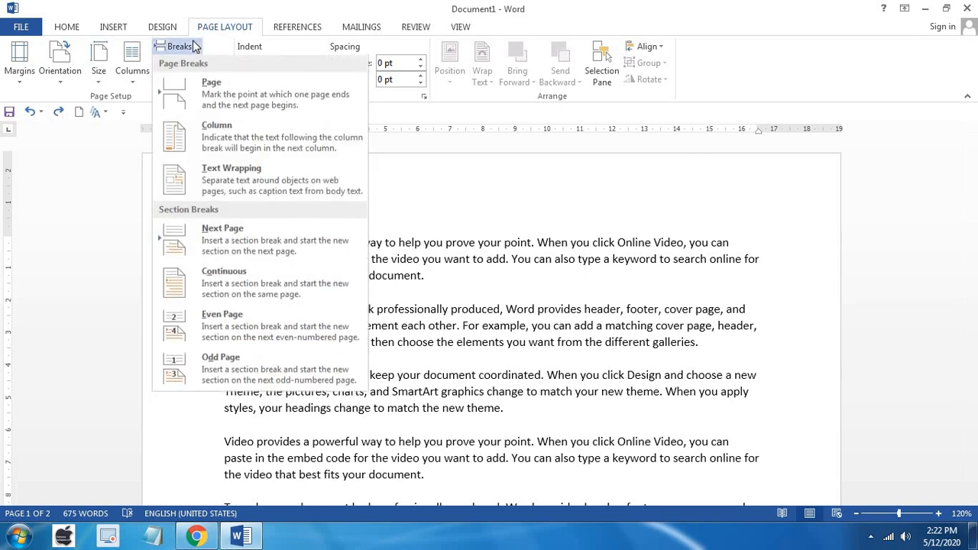
click(204, 99)
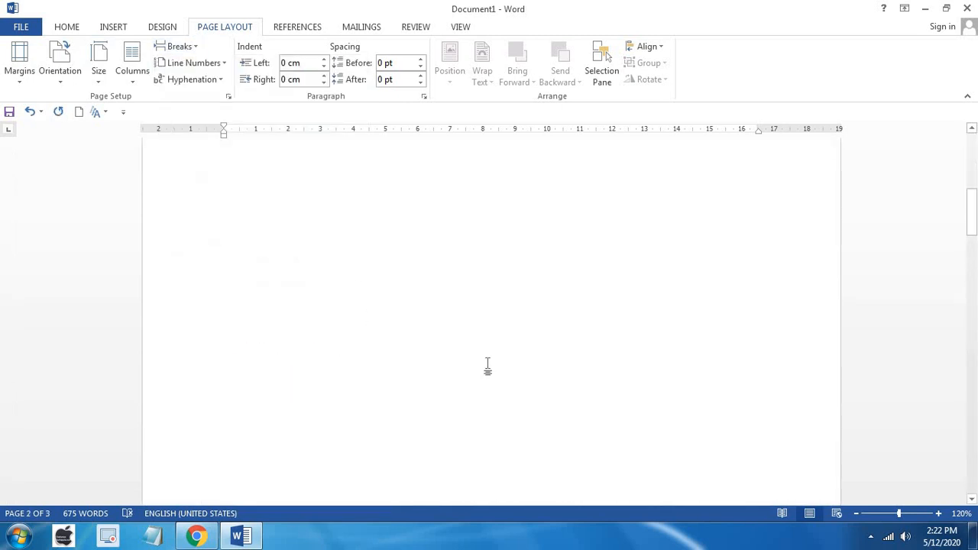
scroll(489, 367, up, 3)
scroll(488, 367, up, 1)
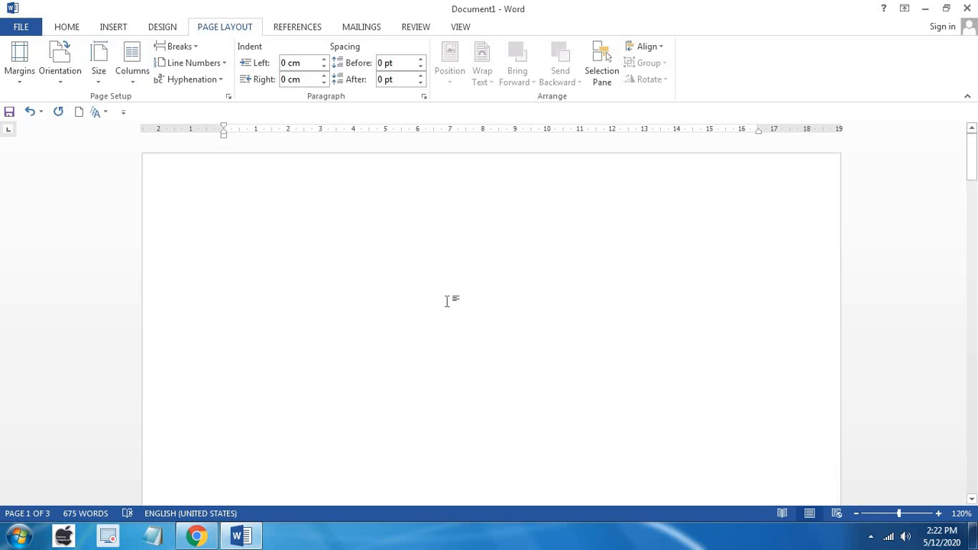
scroll(546, 437, down, 8)
scroll(547, 439, down, 3)
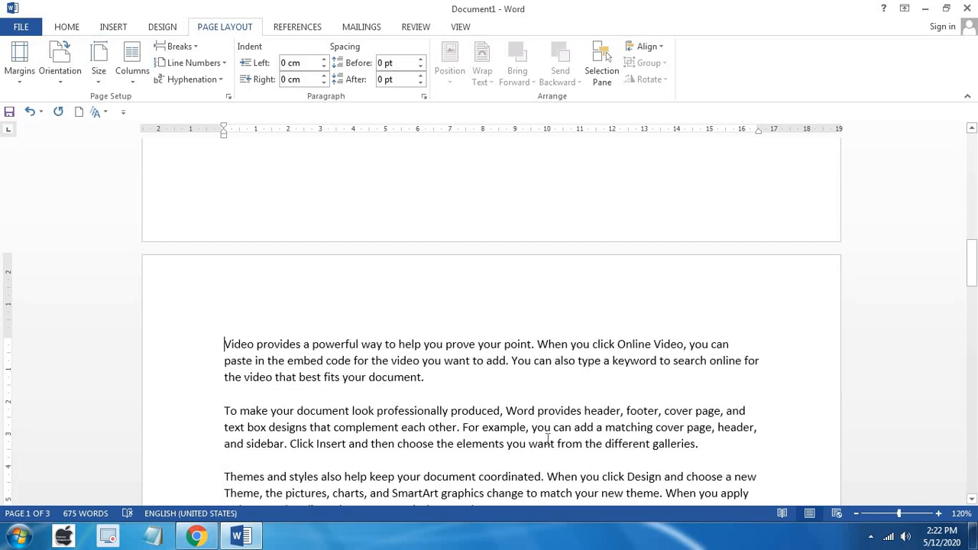
scroll(546, 436, up, 12)
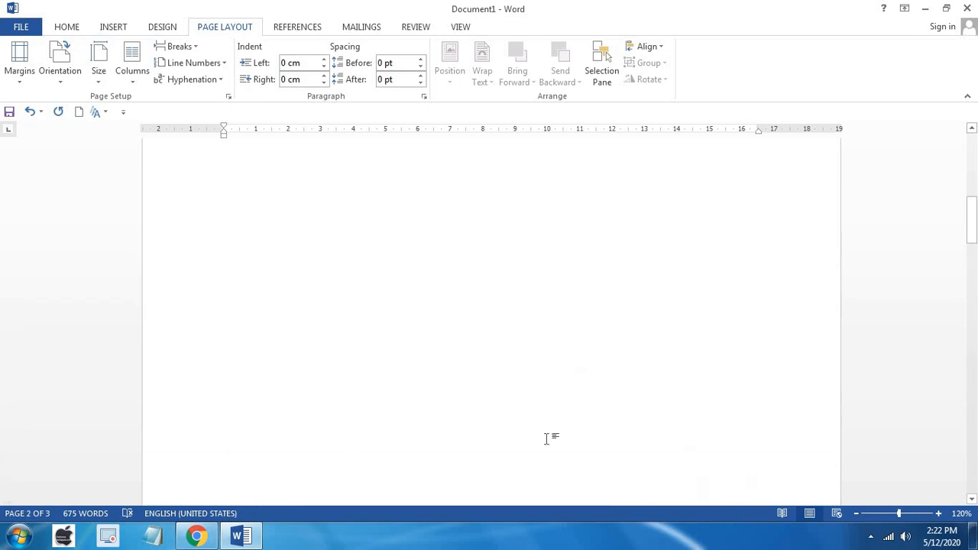
Lay the document text out in three columns.
click(180, 46)
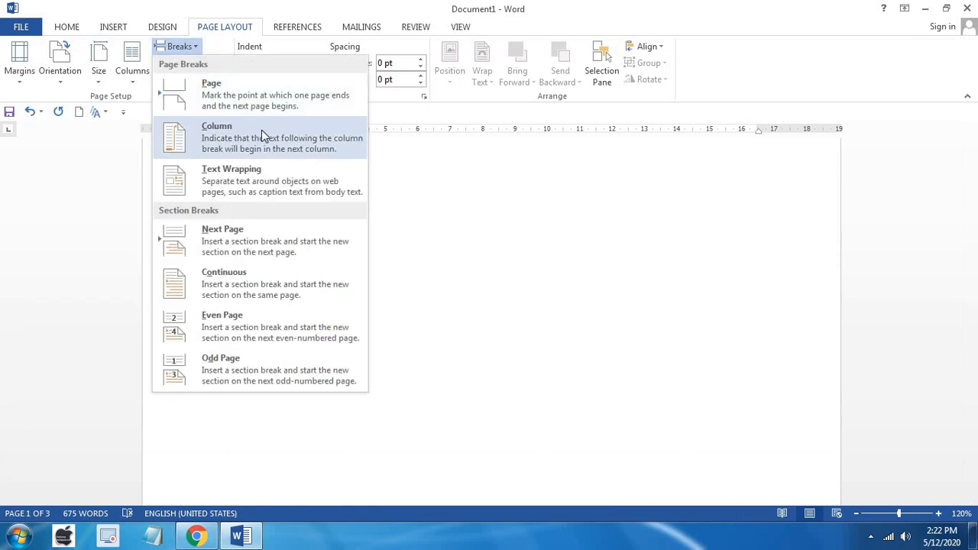
click(405, 203)
click(139, 71)
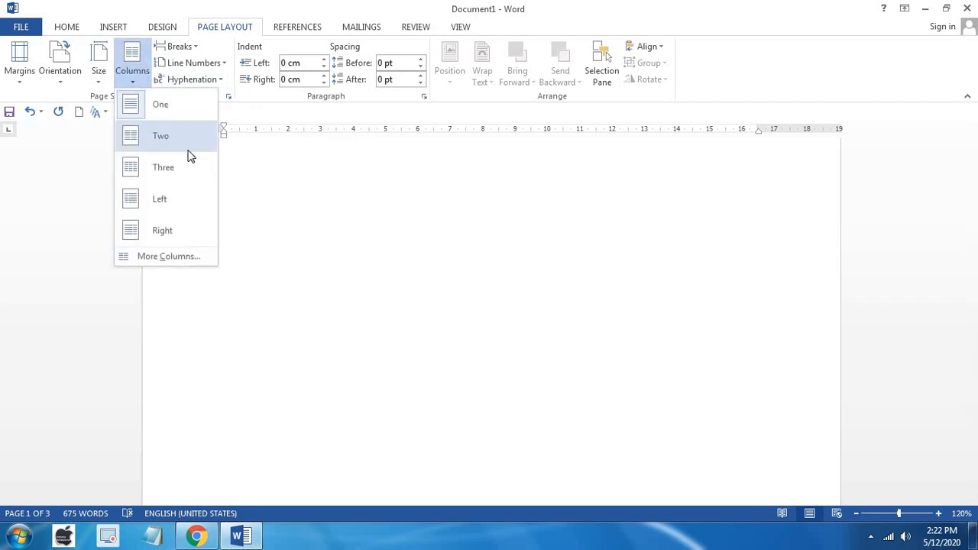
click(163, 168)
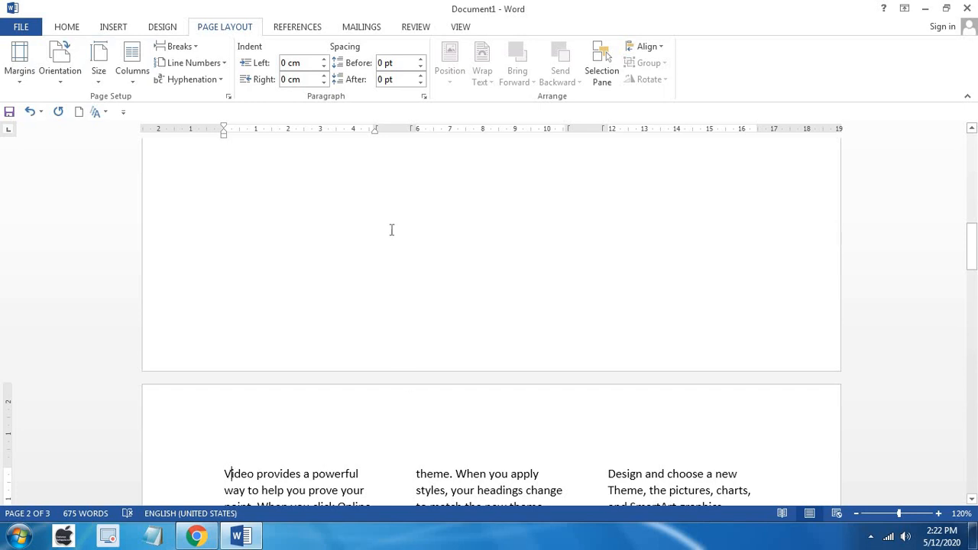
Insert two consecutive column breaks after the "V" of the first word, "Video", moving the following text to the third column.
click(187, 47)
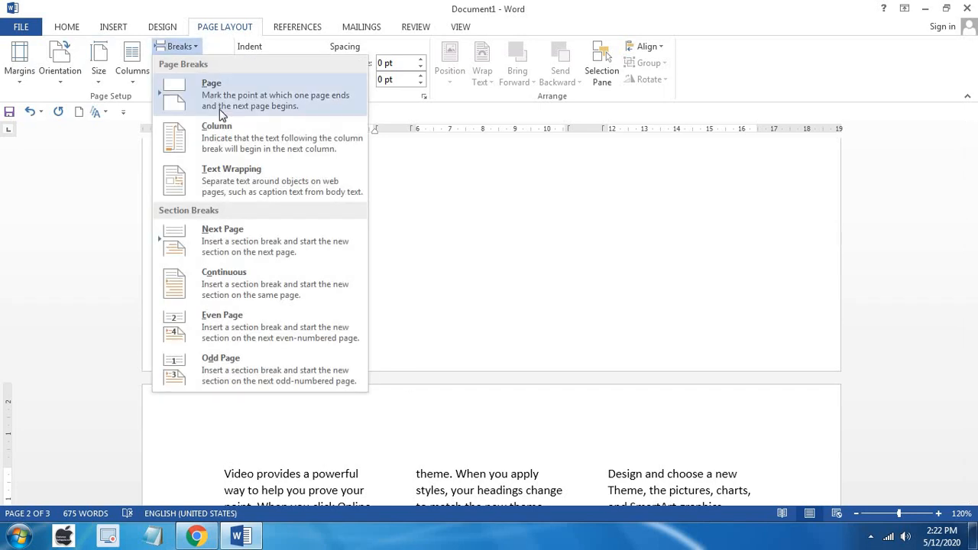
click(229, 140)
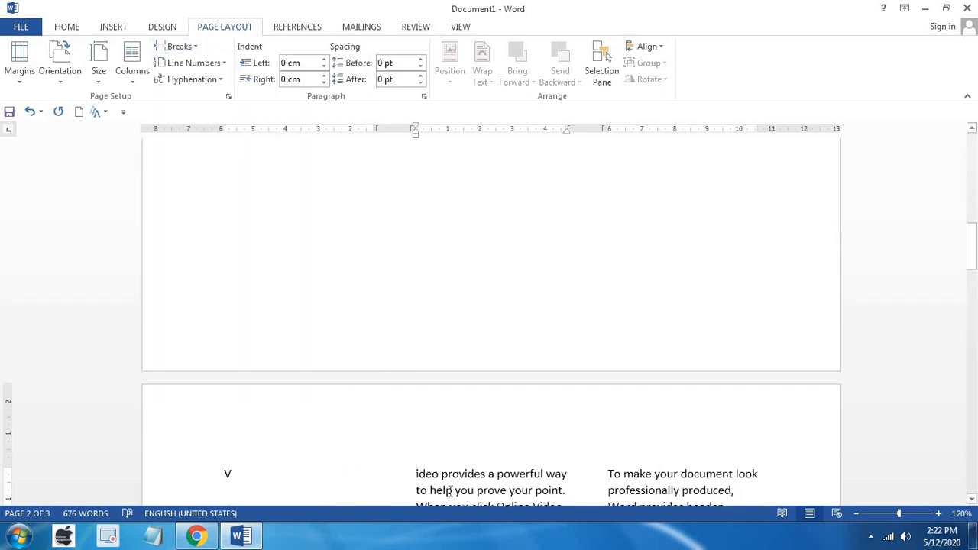
click(191, 48)
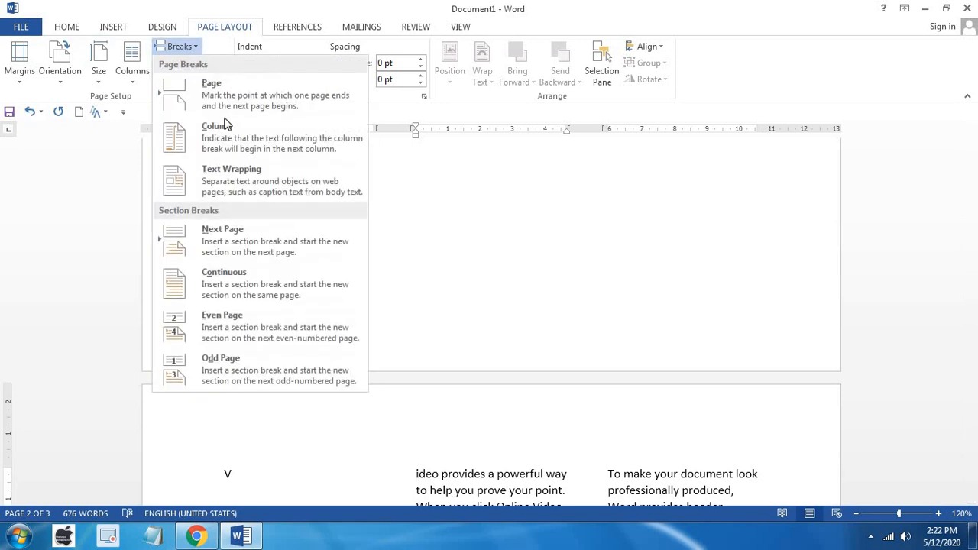
click(230, 139)
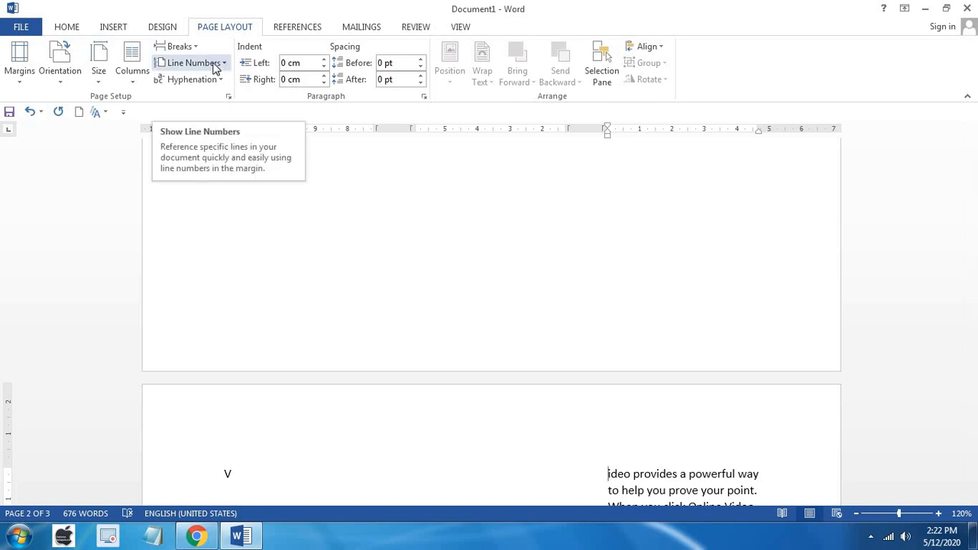
click(216, 68)
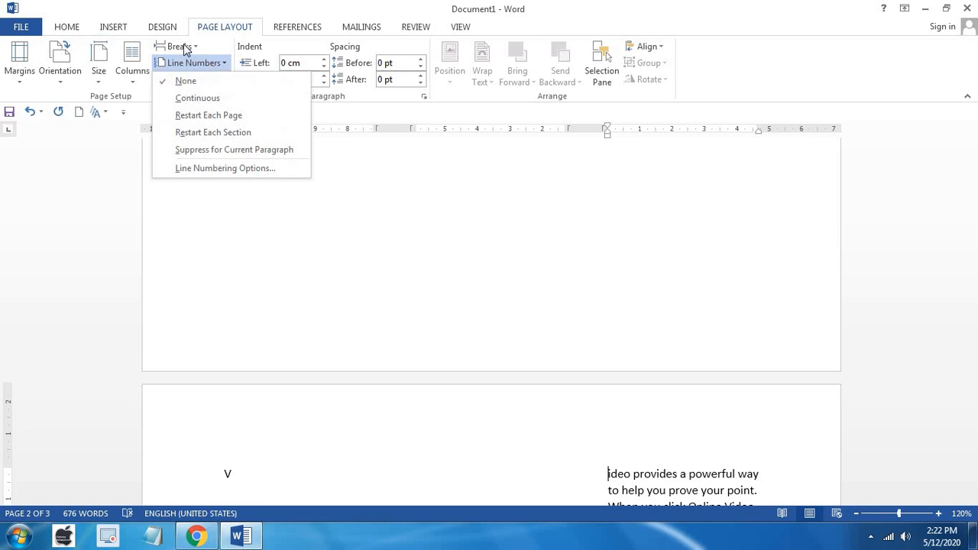
click(181, 46)
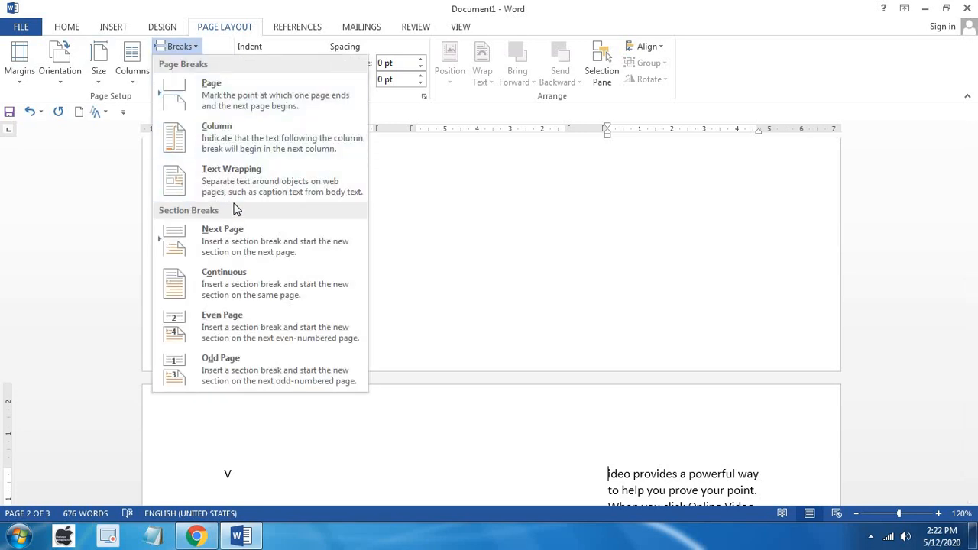
click(504, 233)
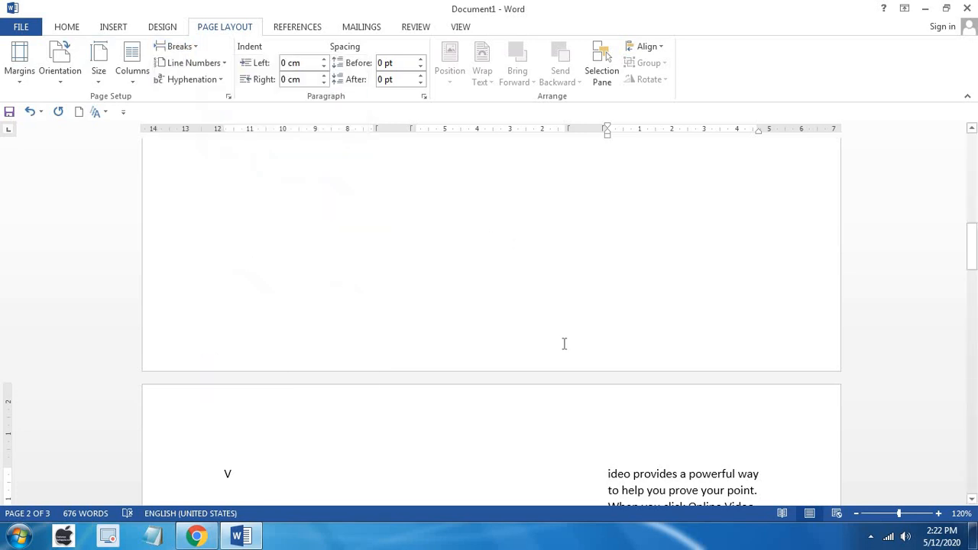
Undo the changes back to the typed "=rand", and complete it as =rand() to generate fresh sample paragraphs.
key(ctrl+z)
key(ctrl+z)
key(ctrl+z)
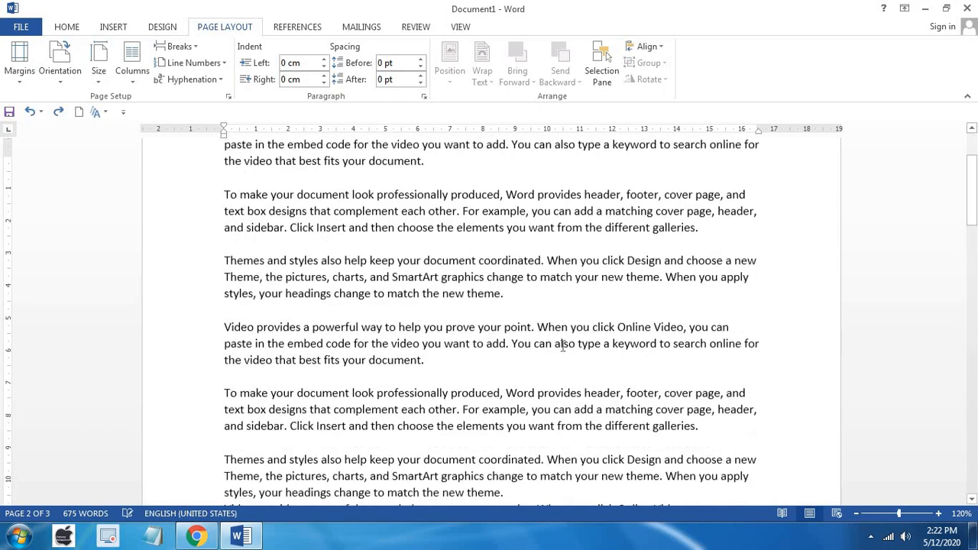
key(ctrl+z)
key(ctrl+z)
key(ctrl+z)
key(ctrl+z)
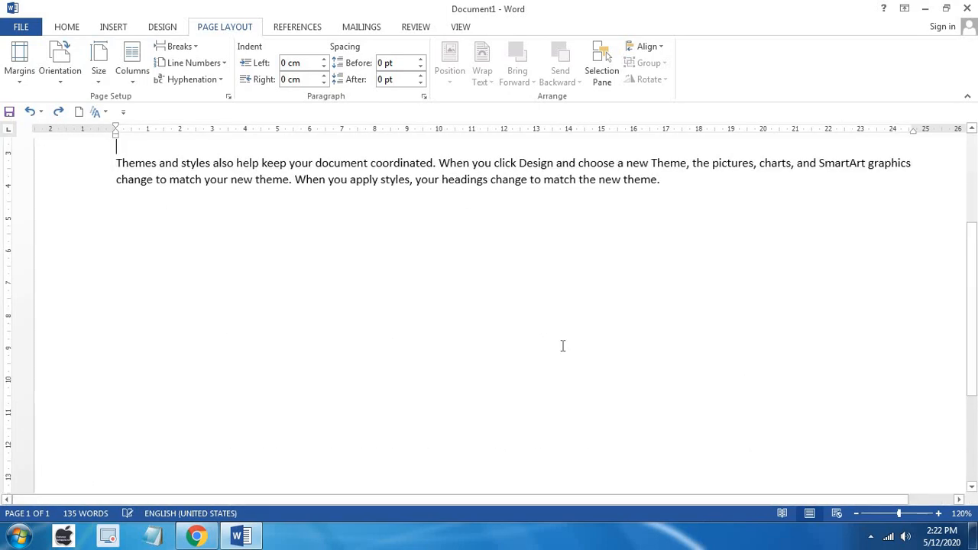
key(ctrl+z)
key(ctrl+z)
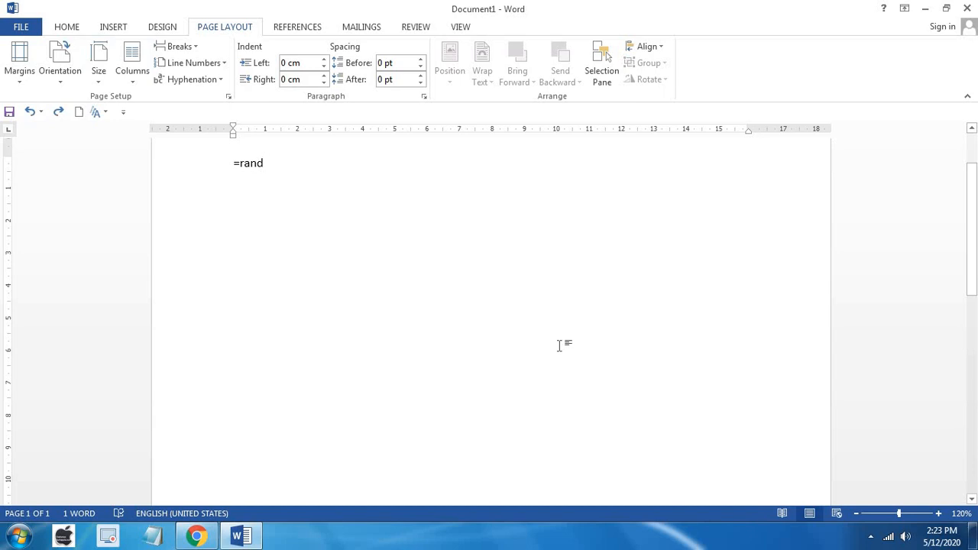
text(())
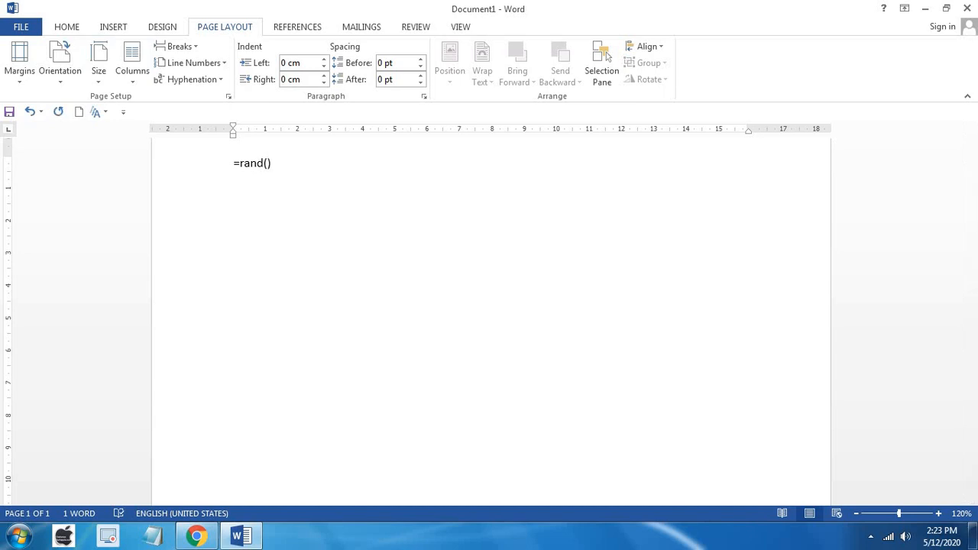
key(Return)
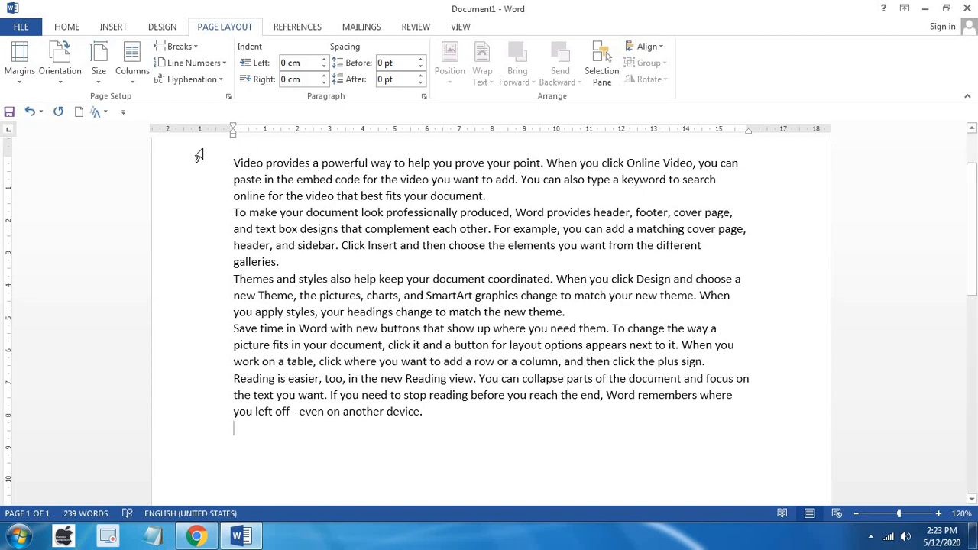
Turn on continuous line numbering for the document.
click(176, 47)
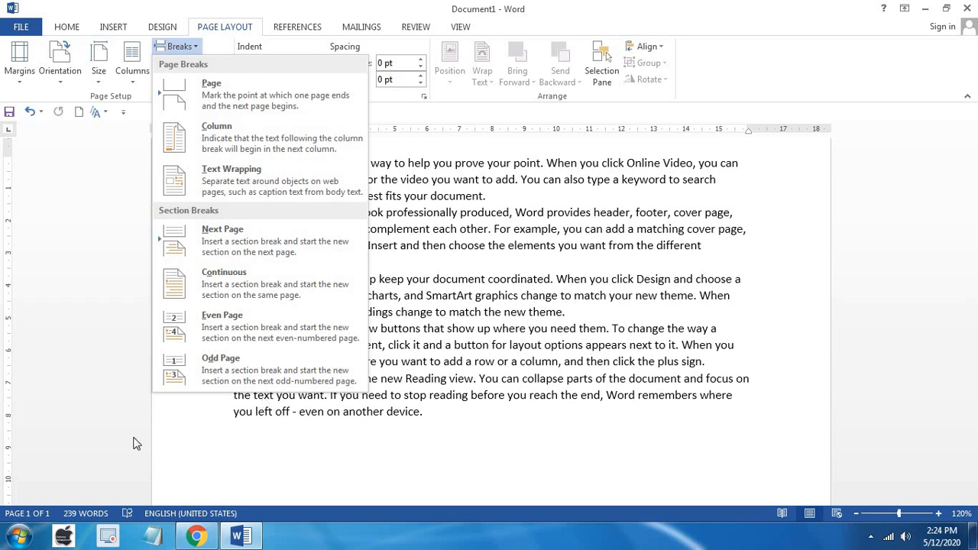
click(539, 489)
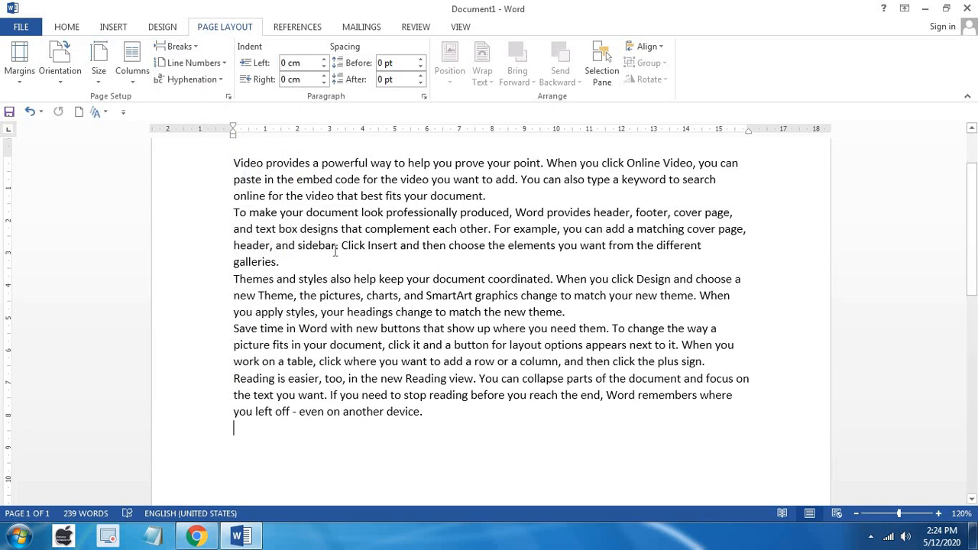
click(195, 63)
click(197, 98)
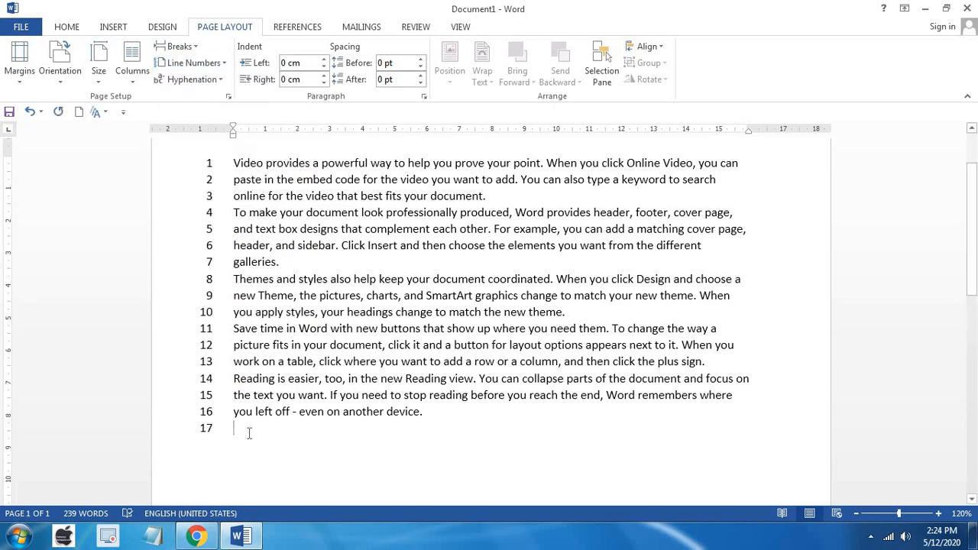
Add four short lines of filler text below the last paragraph, starting with "jhkkjhjkhjkh", and end on a new empty line.
text(jhkkjhjkhjkh)
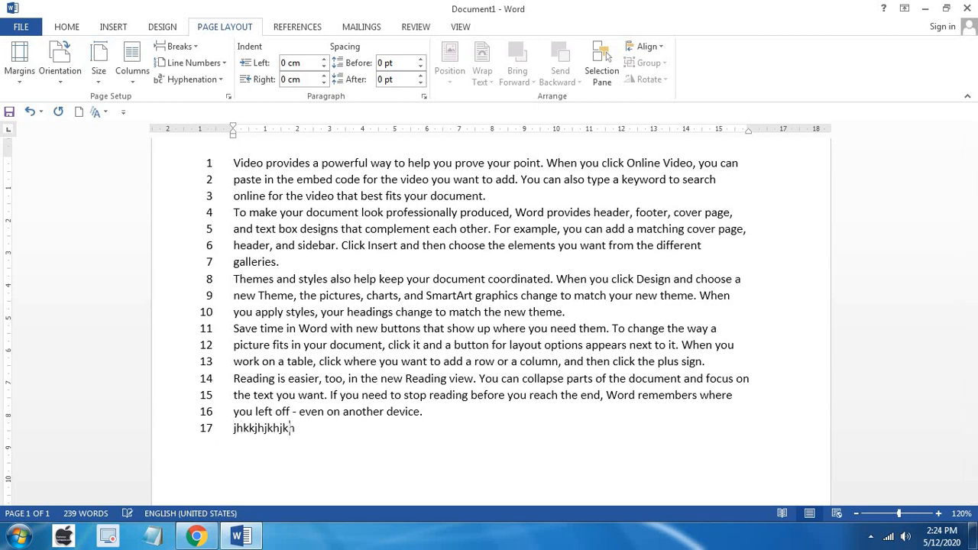
key(Return)
text(jhjhjkhkjh)
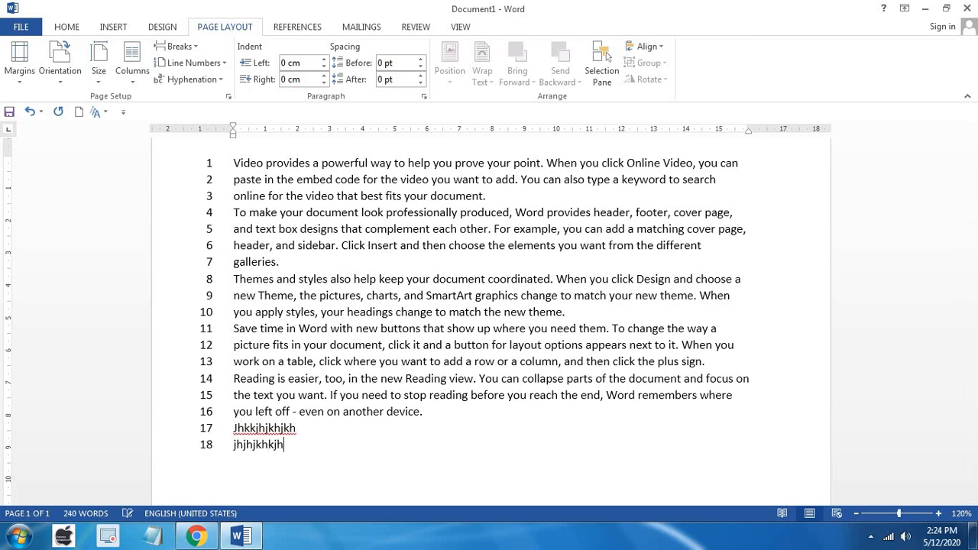
key(Return)
text(kjhjkh)
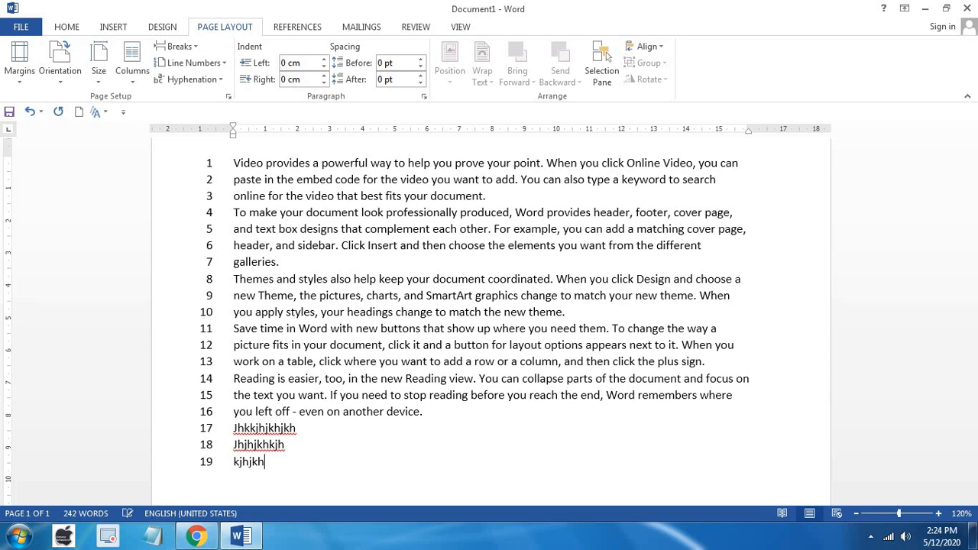
key(Return)
text(kjhjkhkjh)
key(Return)
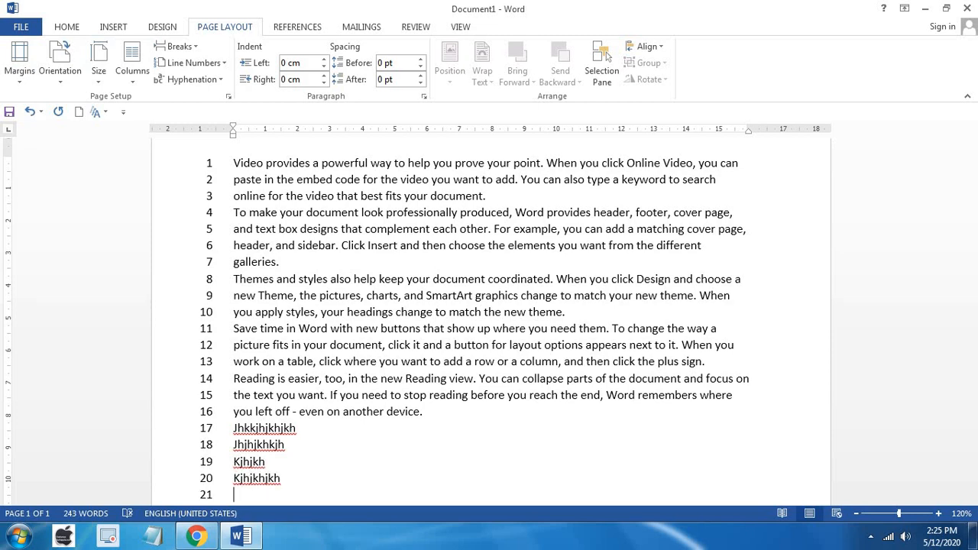
click(194, 63)
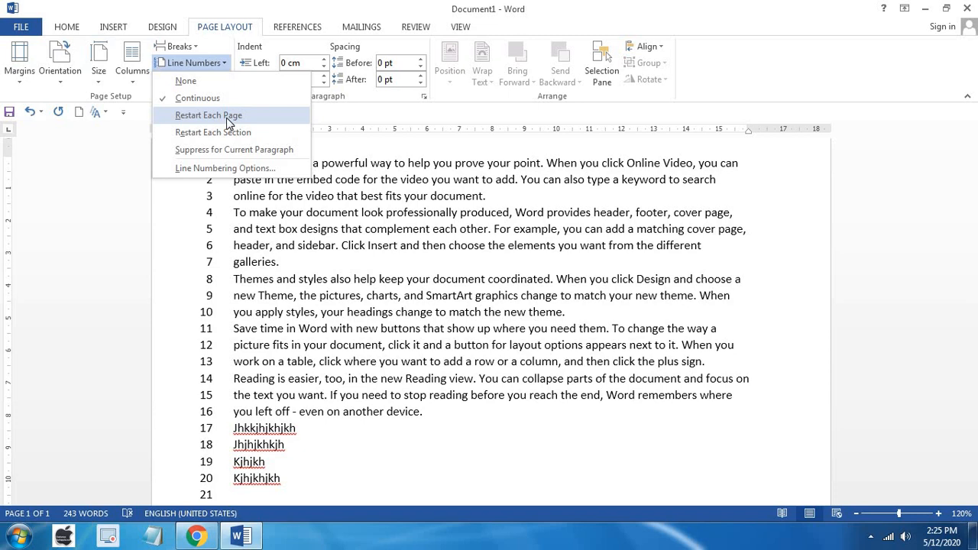
click(226, 133)
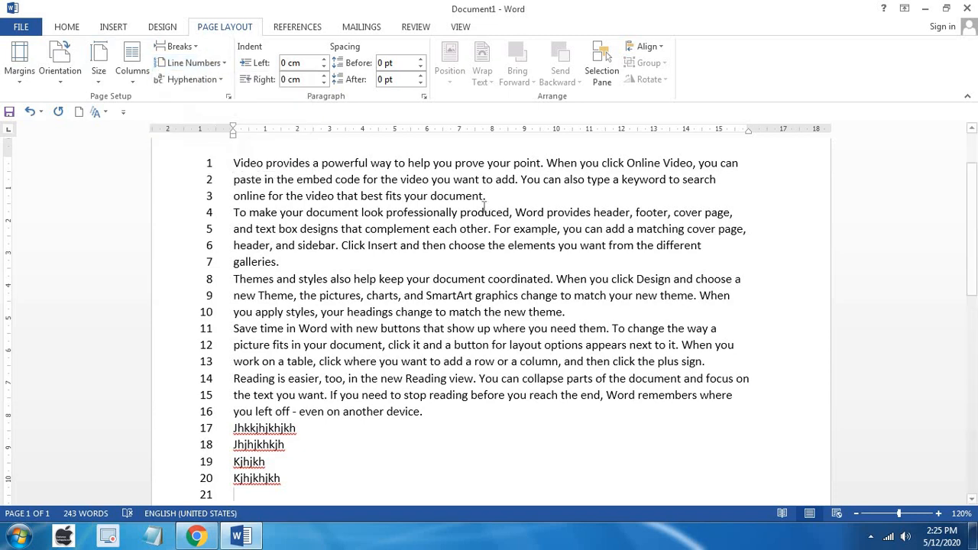
click(193, 49)
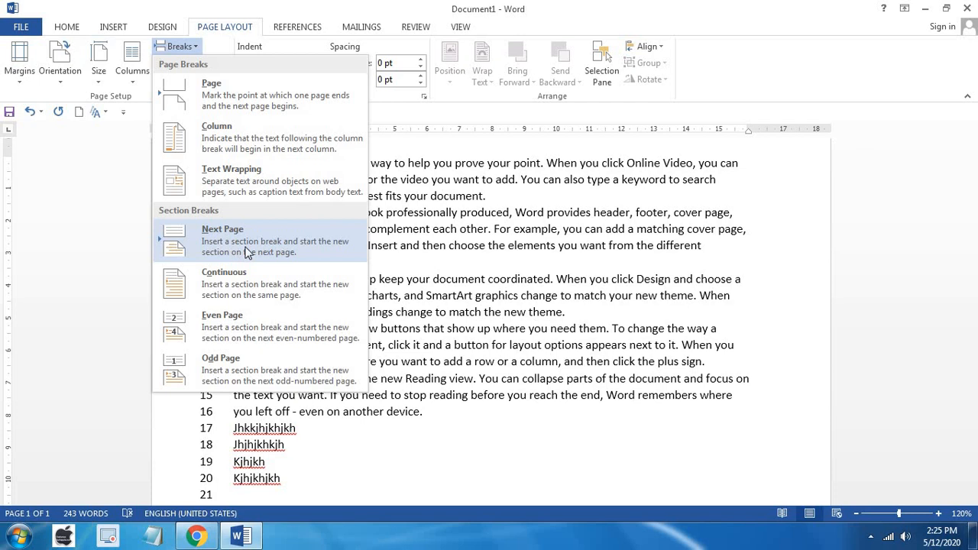
click(614, 257)
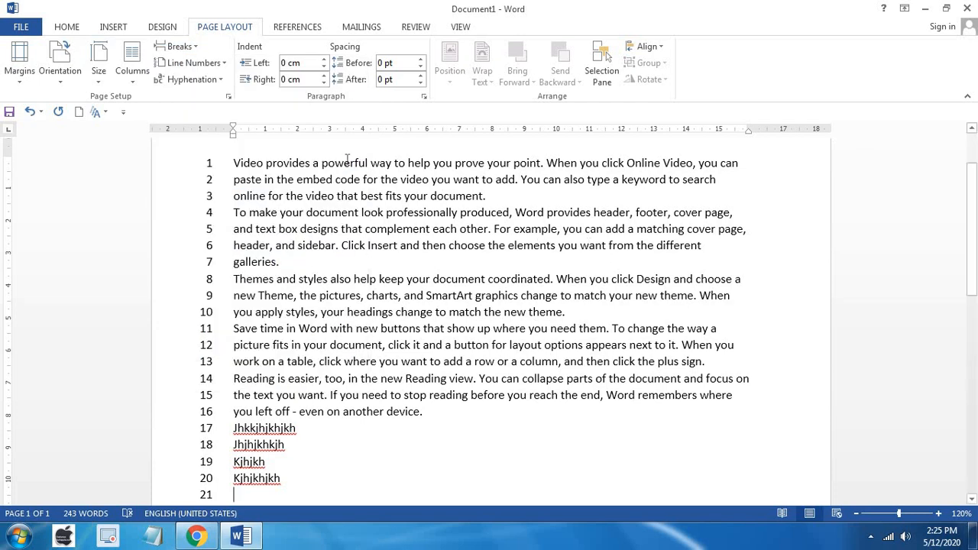
click(214, 64)
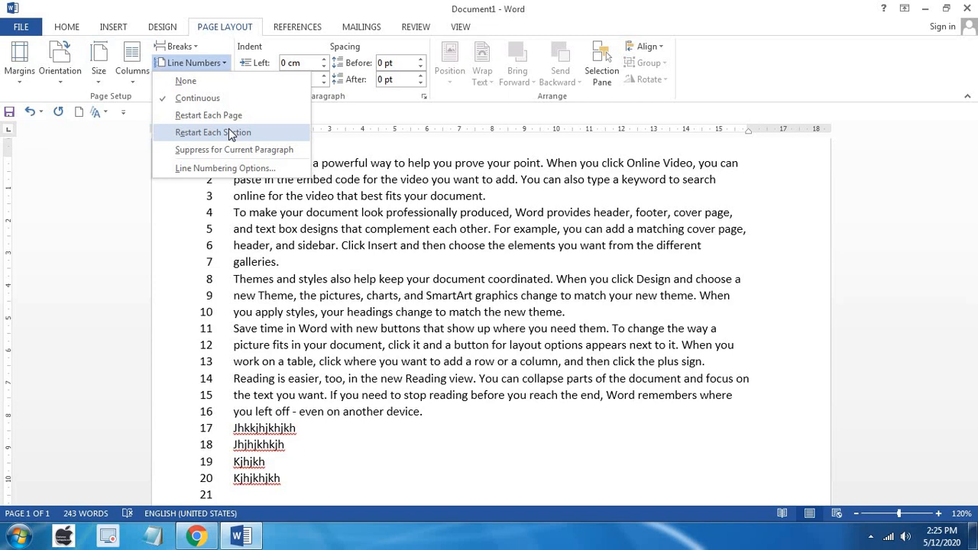
click(375, 191)
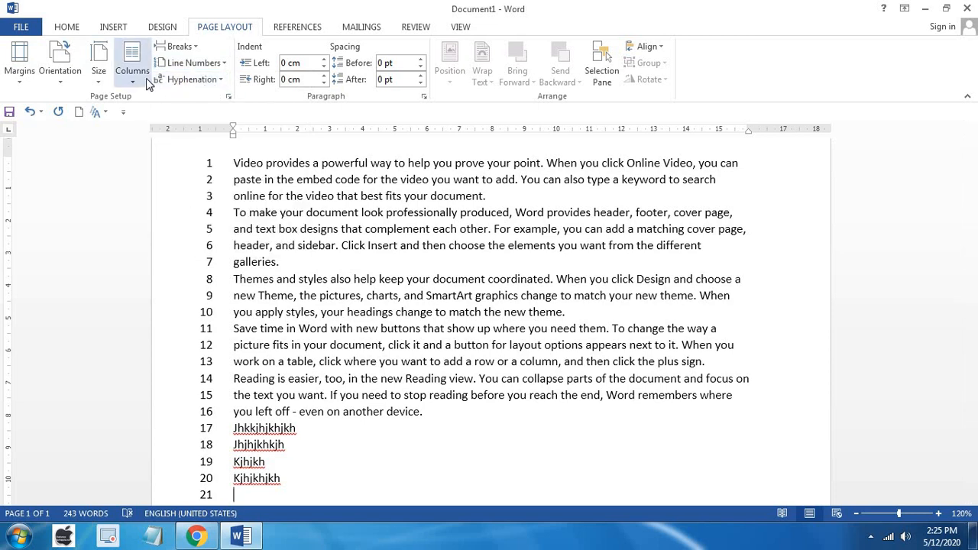
Turn on automatic hyphenation and examine how "galleries" is split across two lines in the second paragraph.
click(202, 80)
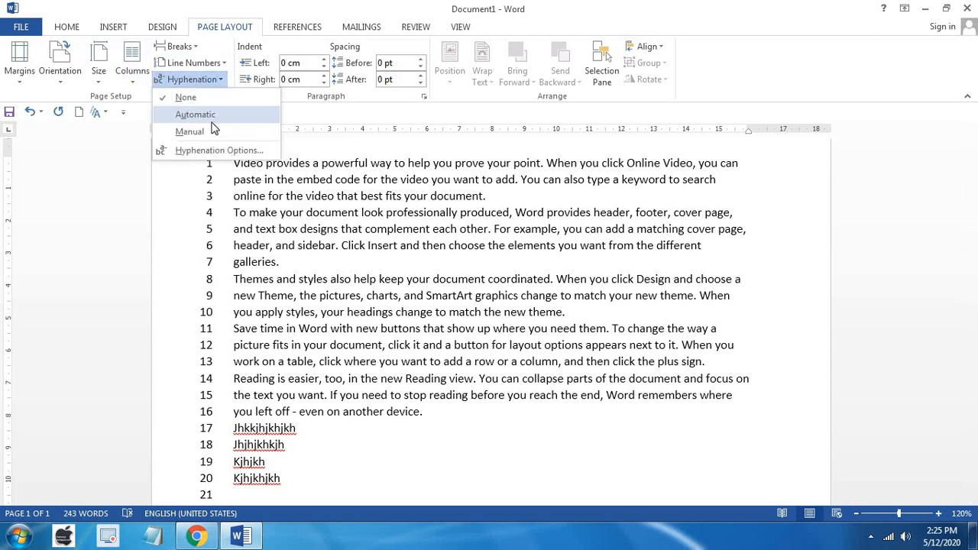
click(214, 128)
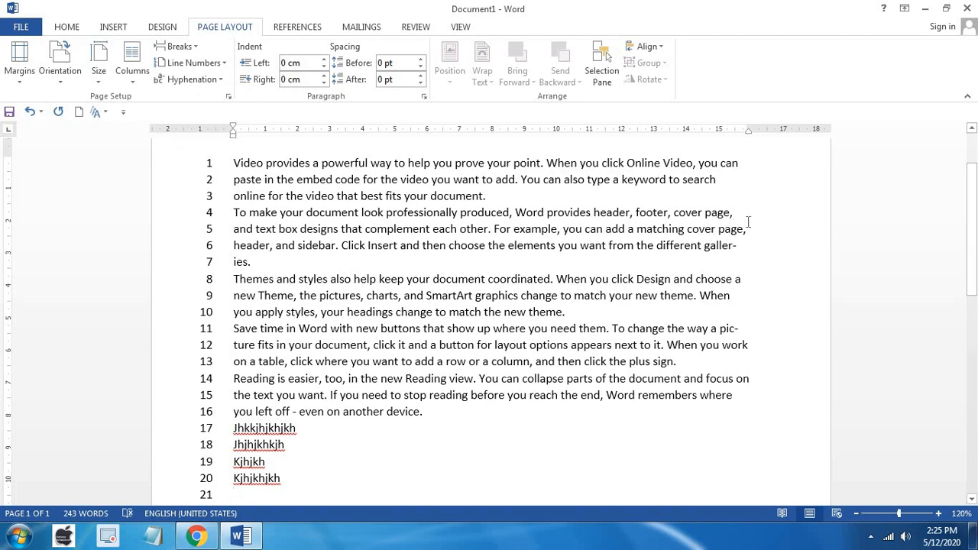
double_click(738, 245)
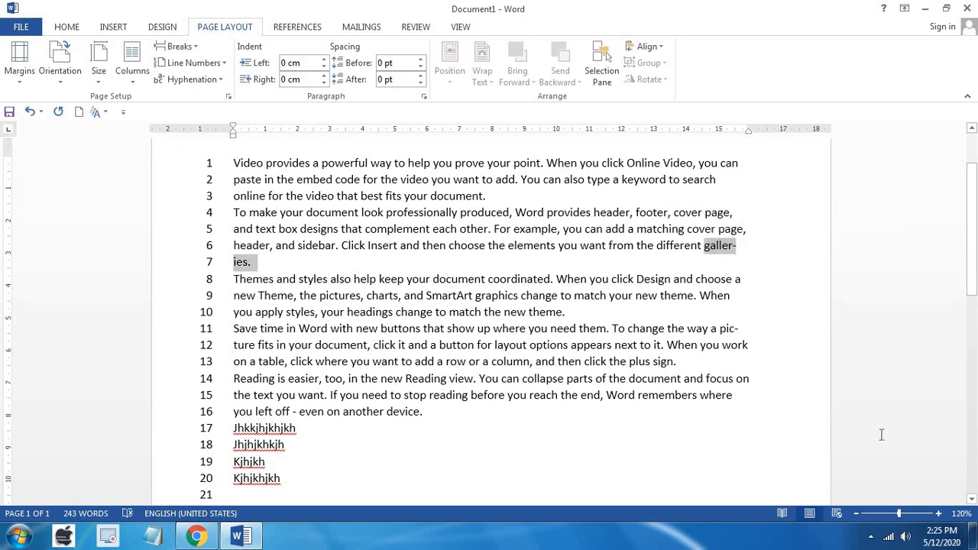
click(910, 514)
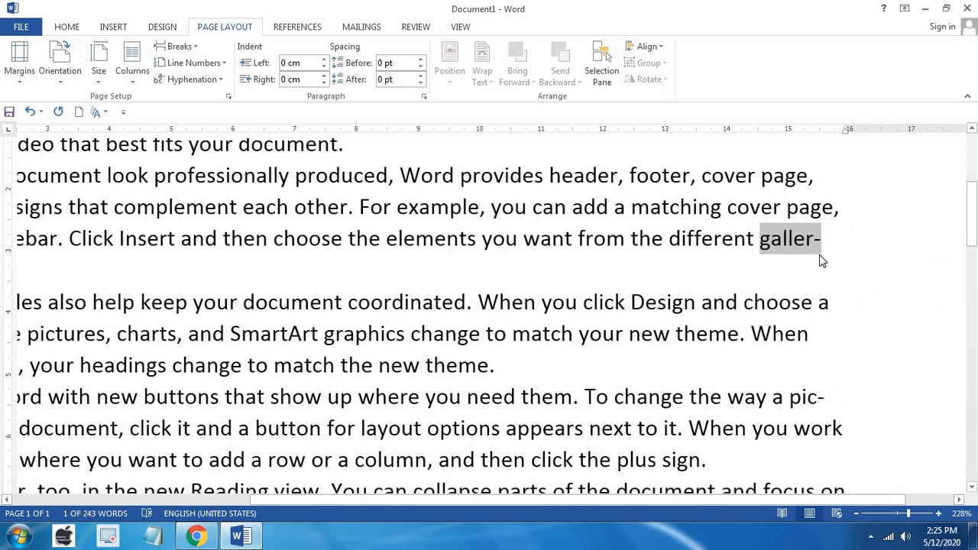
click(819, 243)
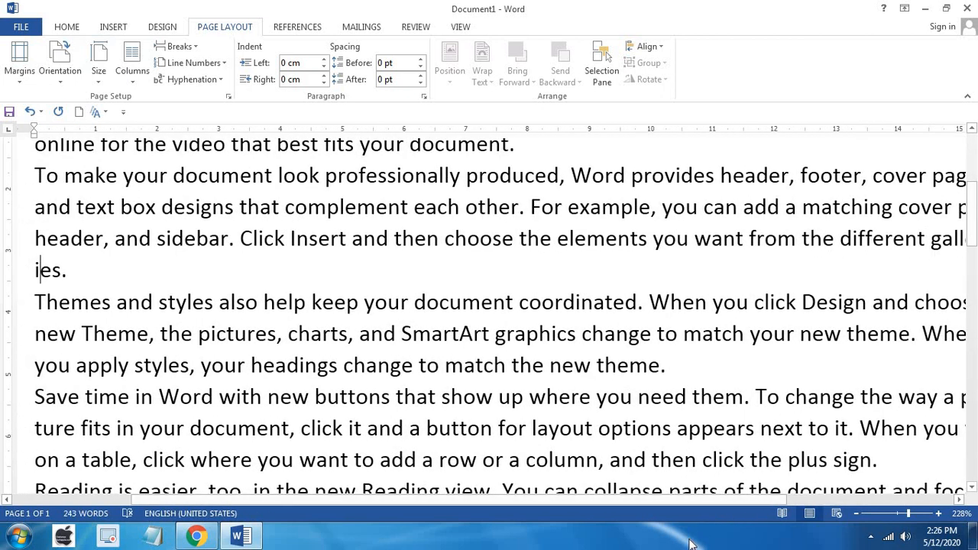
drag(717, 500, 615, 493)
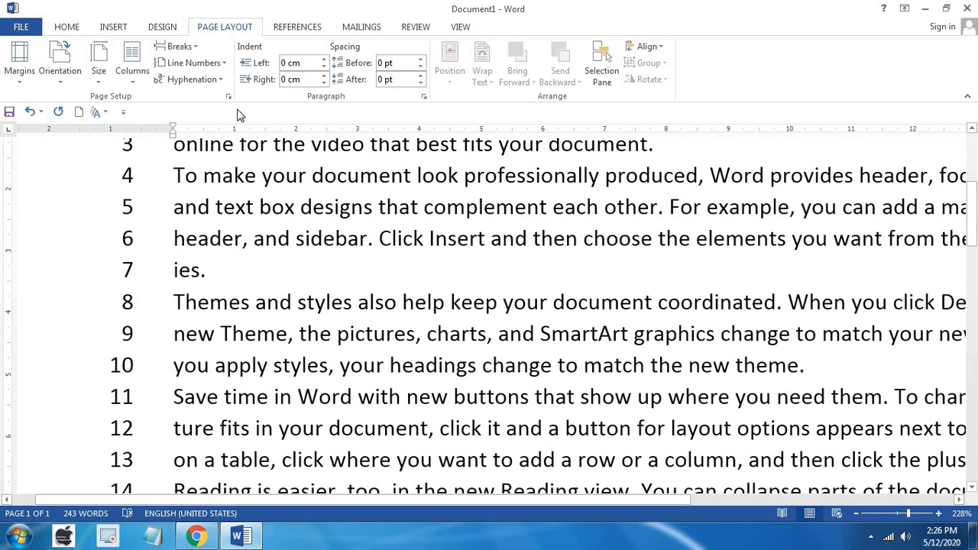
Turn off hyphenation and line numbering for the document.
click(203, 82)
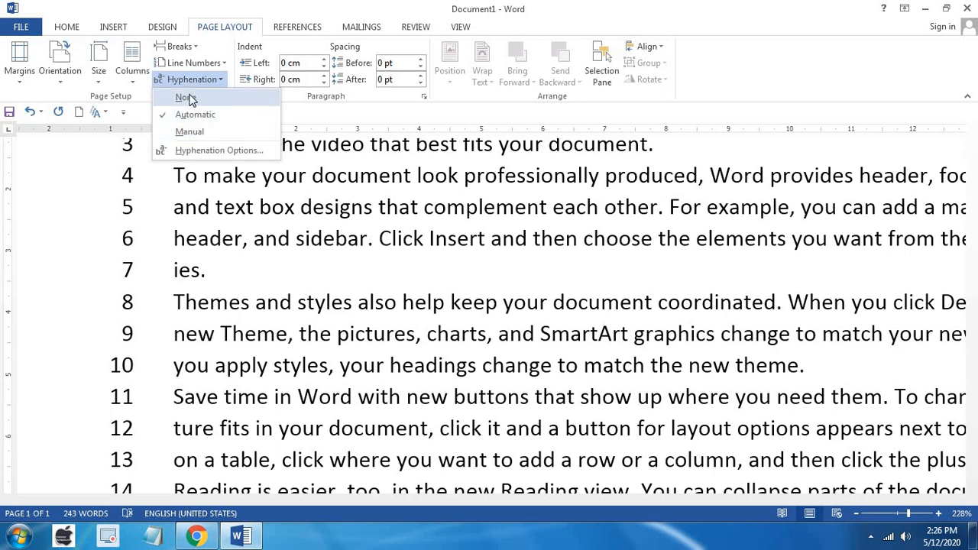
click(188, 96)
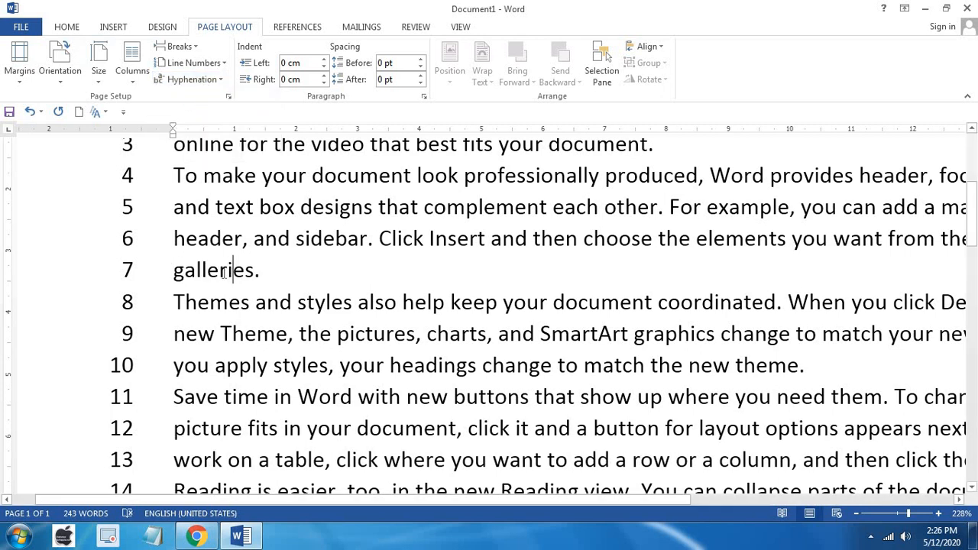
click(896, 515)
click(902, 514)
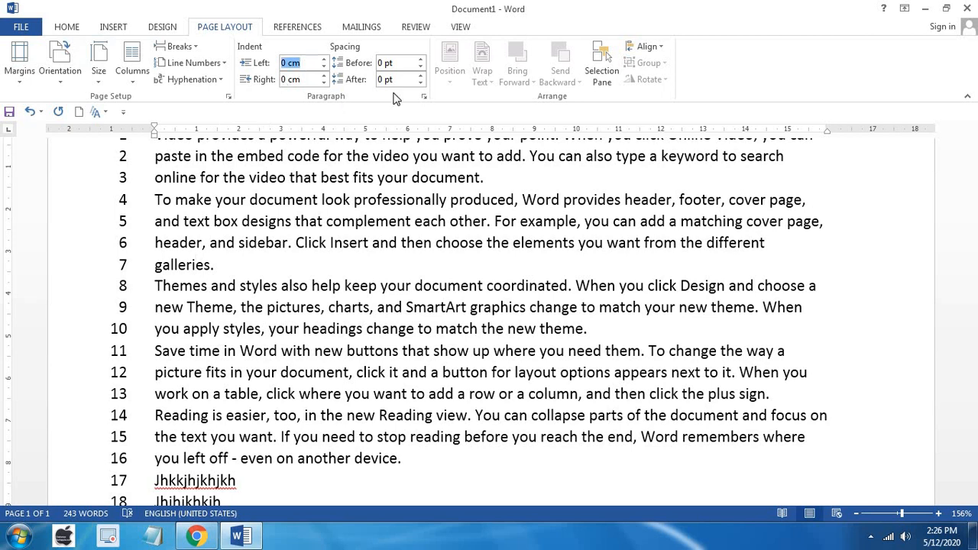
click(193, 62)
click(202, 82)
Set the left indent of the second paragraph, starting "To make your document", to 5 cm.
click(291, 62)
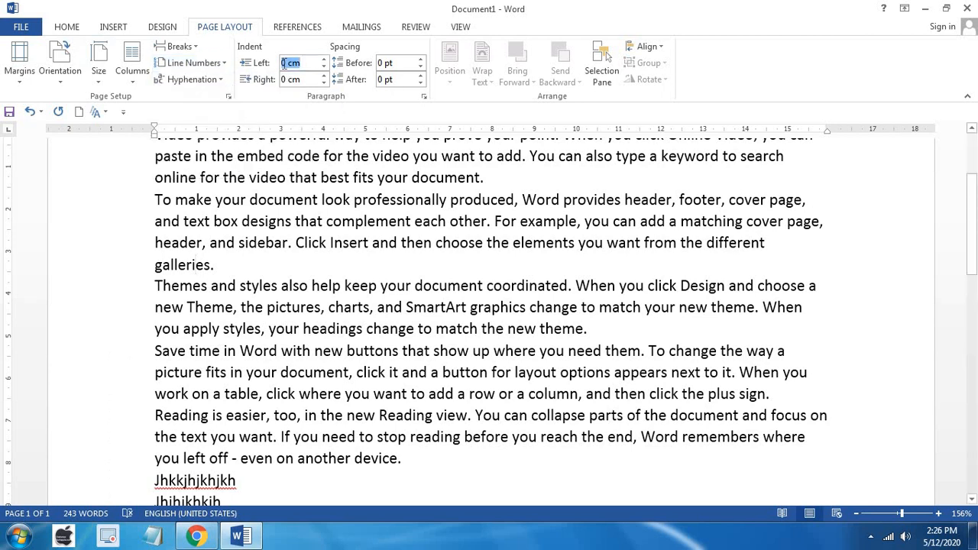
text(1)
key(BackSpace)
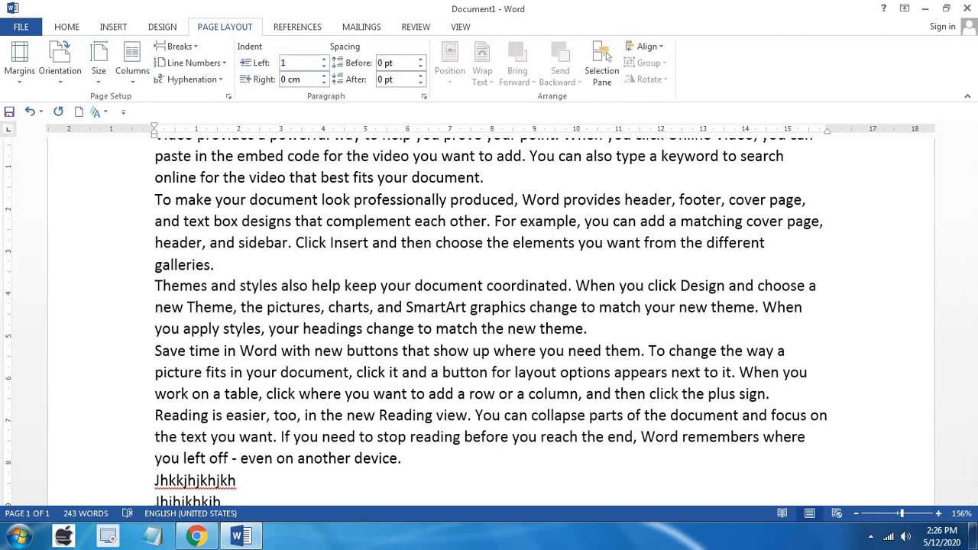
text(5)
key(Return)
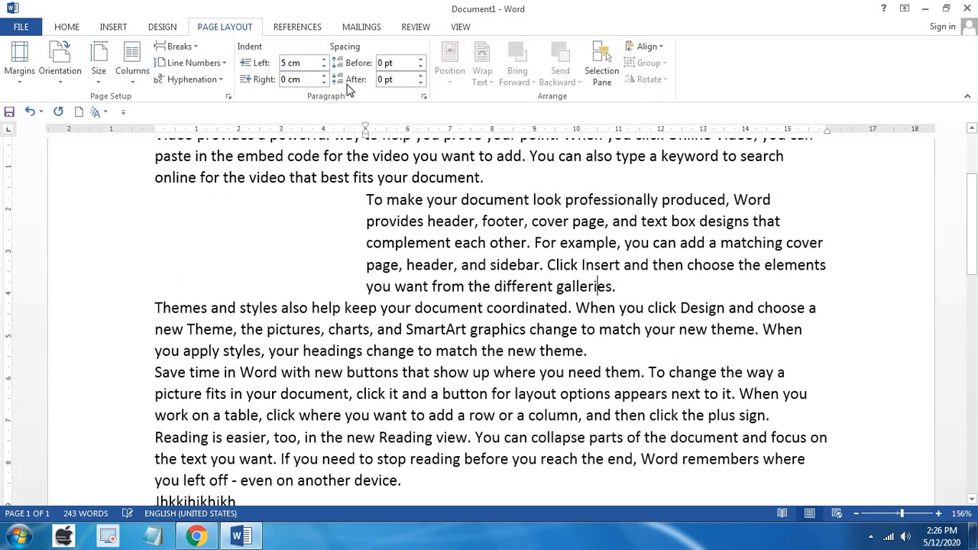
Set the second paragraph's left and right indents to 3 cm each.
click(289, 63)
text(3)
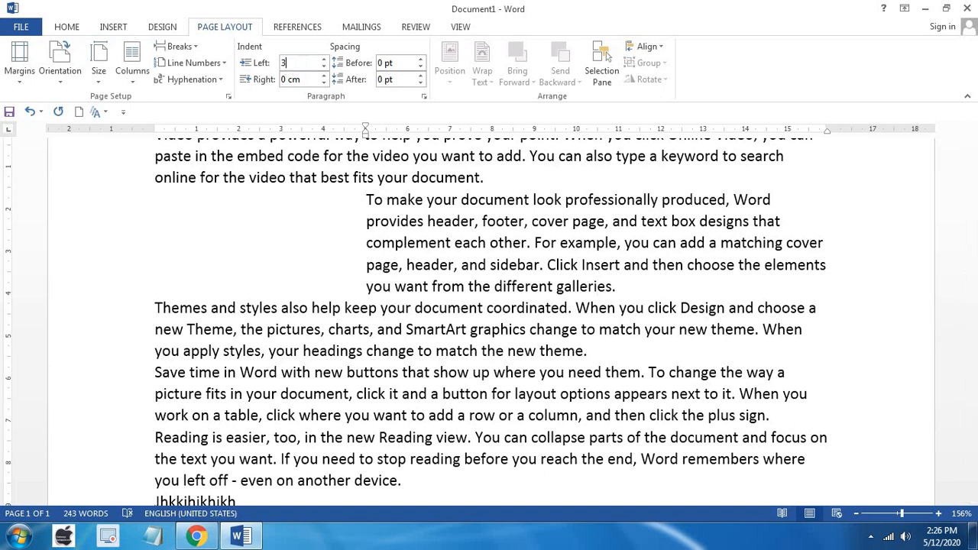
key(Return)
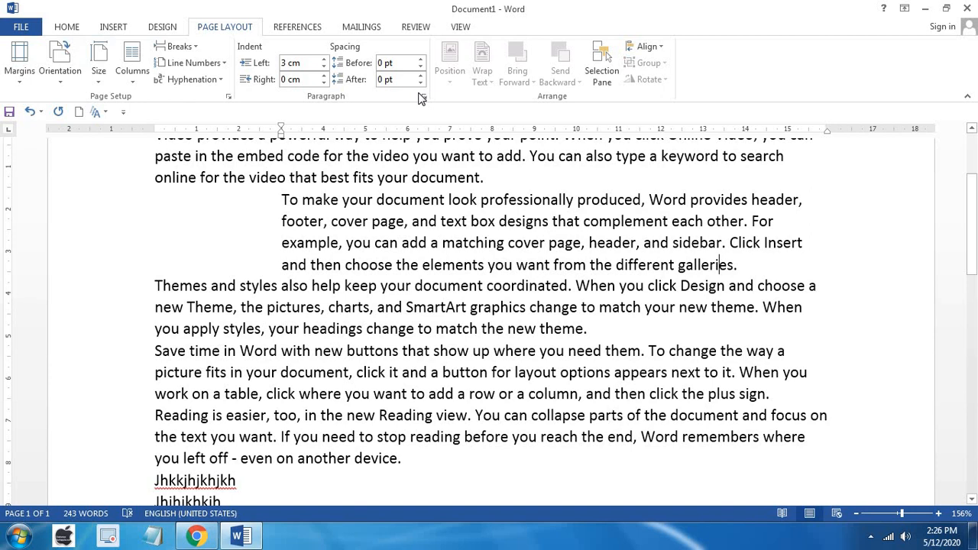
click(290, 80)
text(3)
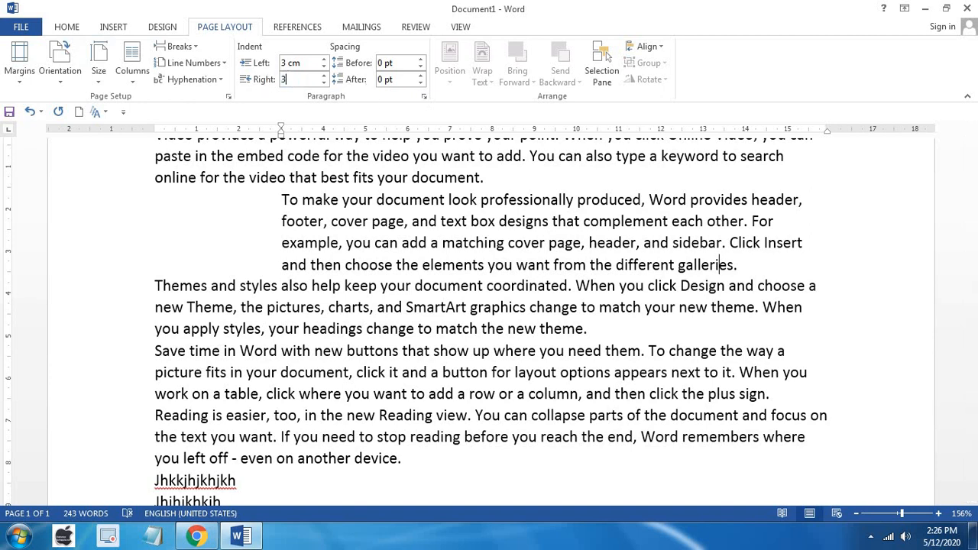
key(Return)
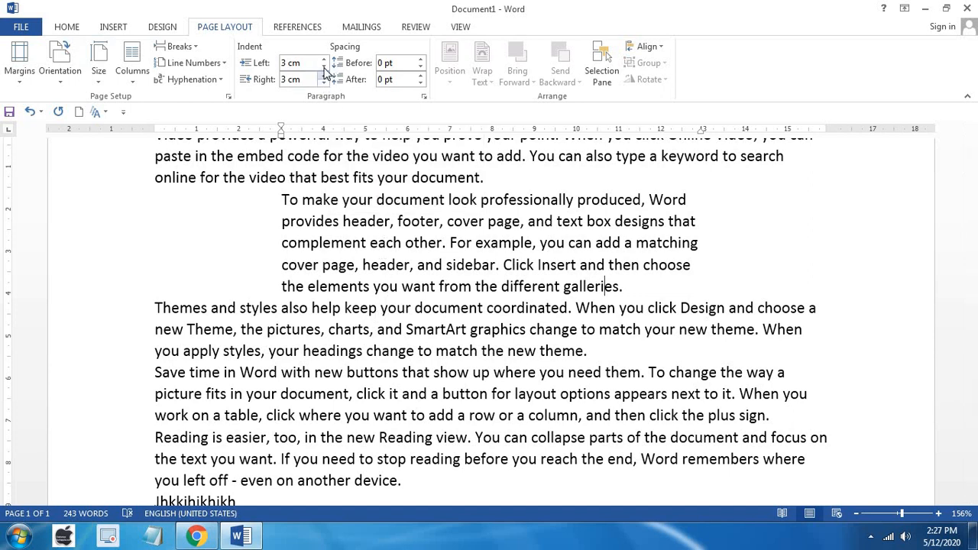
Increase the spacing before the second paragraph to 42 pt.
click(420, 59)
click(424, 59)
click(424, 58)
click(424, 59)
click(424, 59)
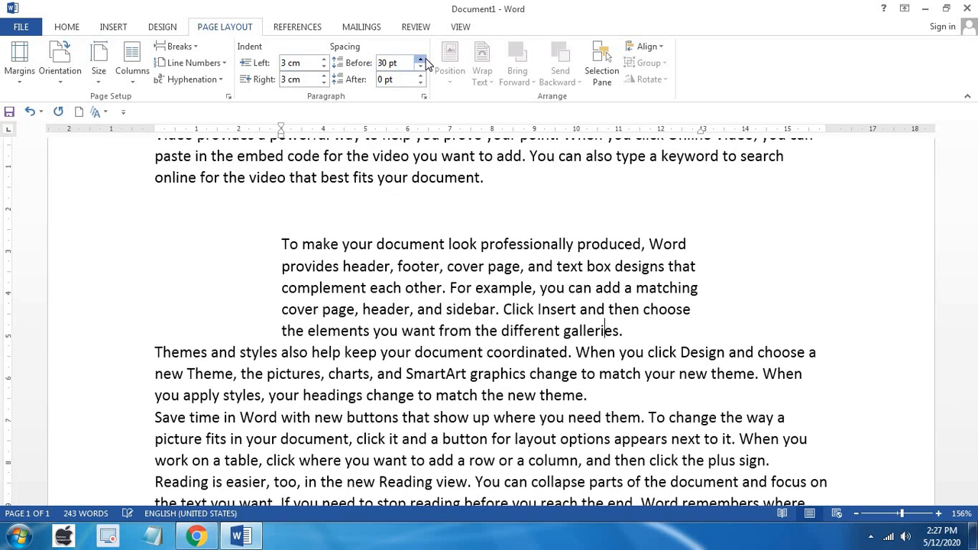
click(424, 59)
click(423, 59)
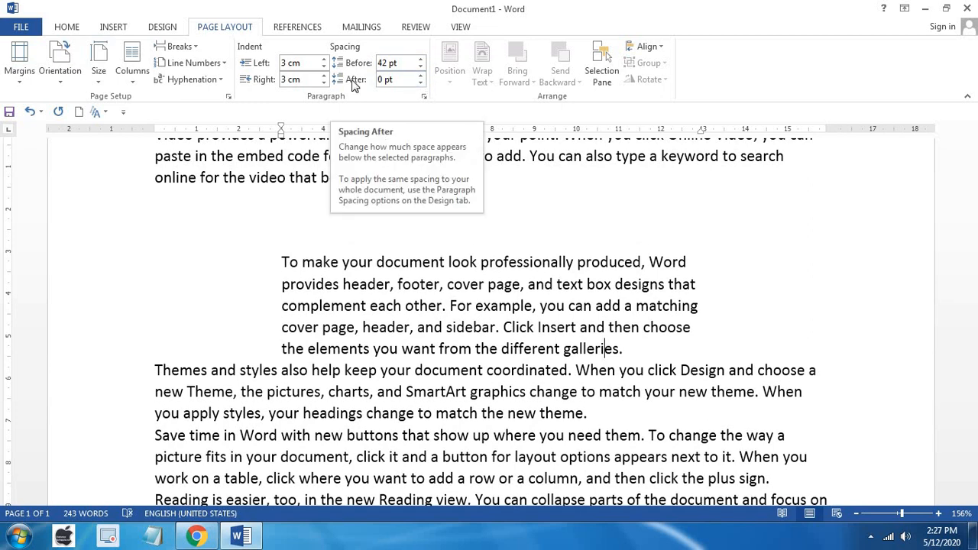
Increase the spacing after the second paragraph to 42 pt.
click(420, 75)
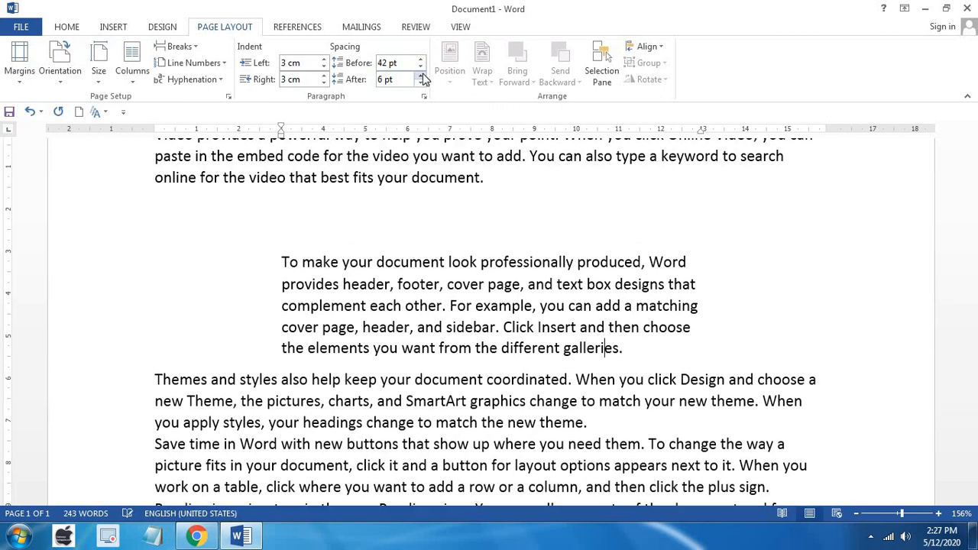
click(420, 76)
click(420, 76)
click(420, 75)
click(421, 76)
click(421, 75)
click(420, 75)
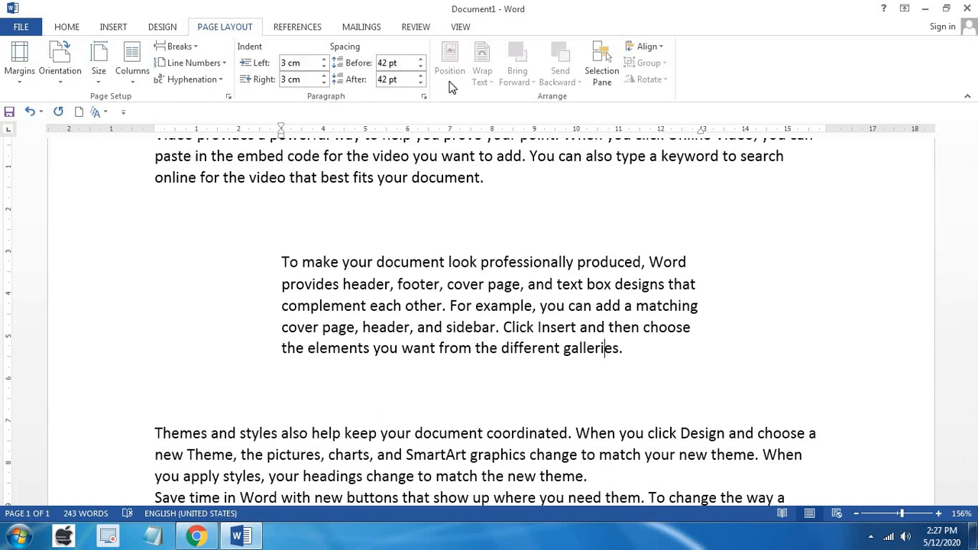
Undo all changes back to an empty page and enter =rand() to generate fresh sample paragraphs.
key(ctrl+z)
key(ctrl+z)
key(ctrl+z)
key(ctrl+z)
key(ctrl+z)
key(ctrl+z)
key(ctrl+z)
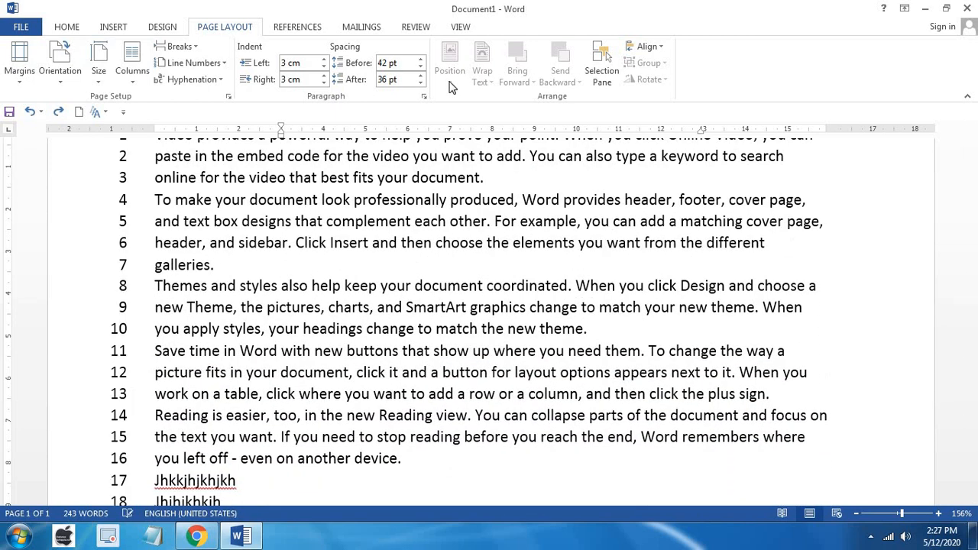
key(ctrl+z)
key(ctrl+z)
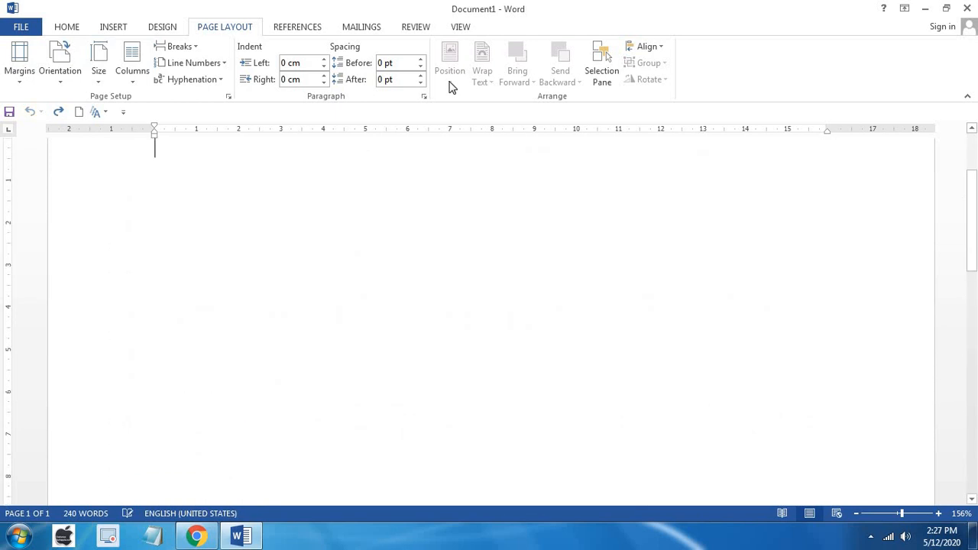
text(=)
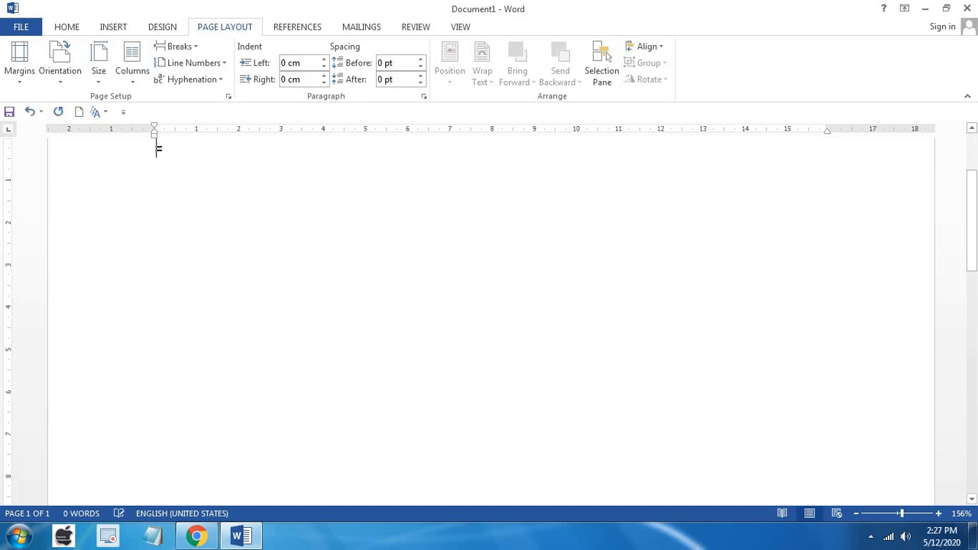
text(rand())
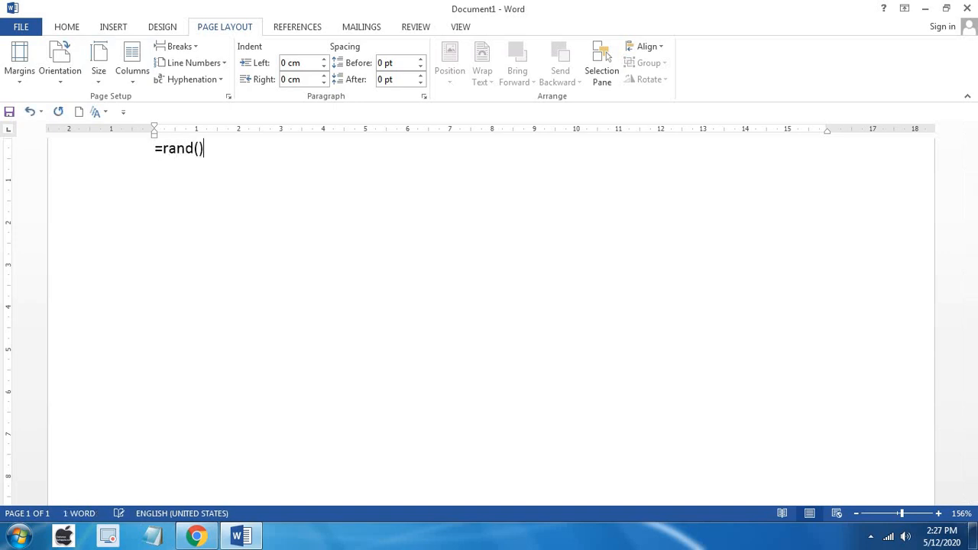
key(Return)
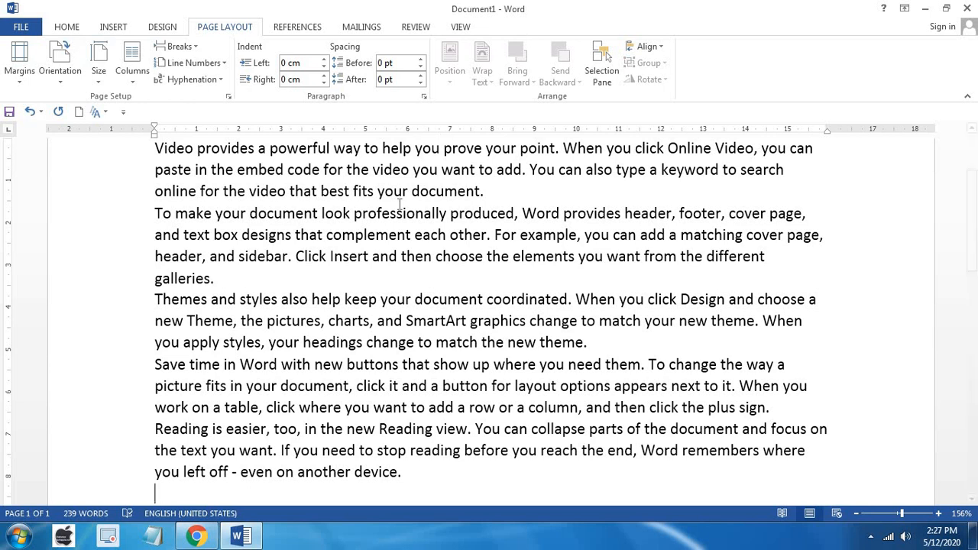
Insert the Chrysanthemum picture from the Sample Pictures folder on a new line below the first paragraph.
click(498, 196)
key(Return)
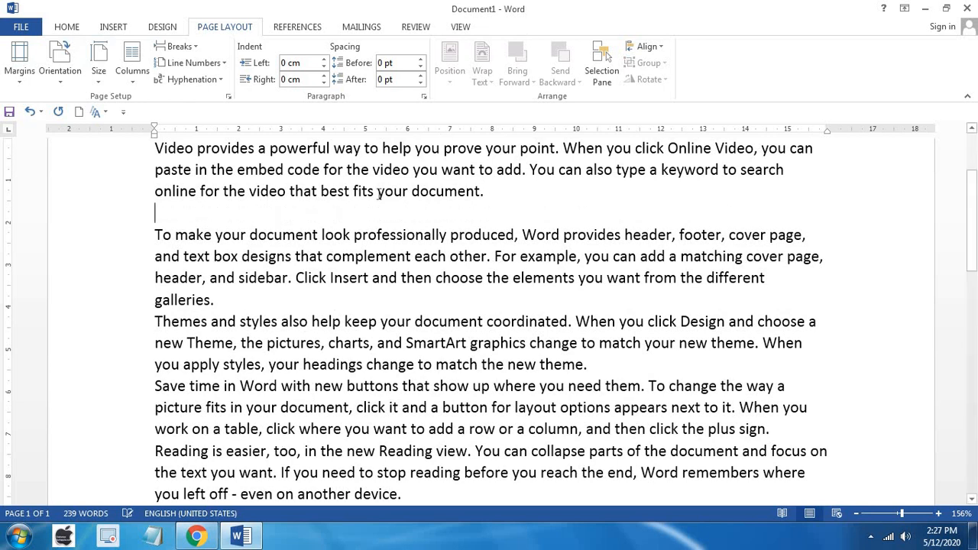
click(112, 29)
click(132, 76)
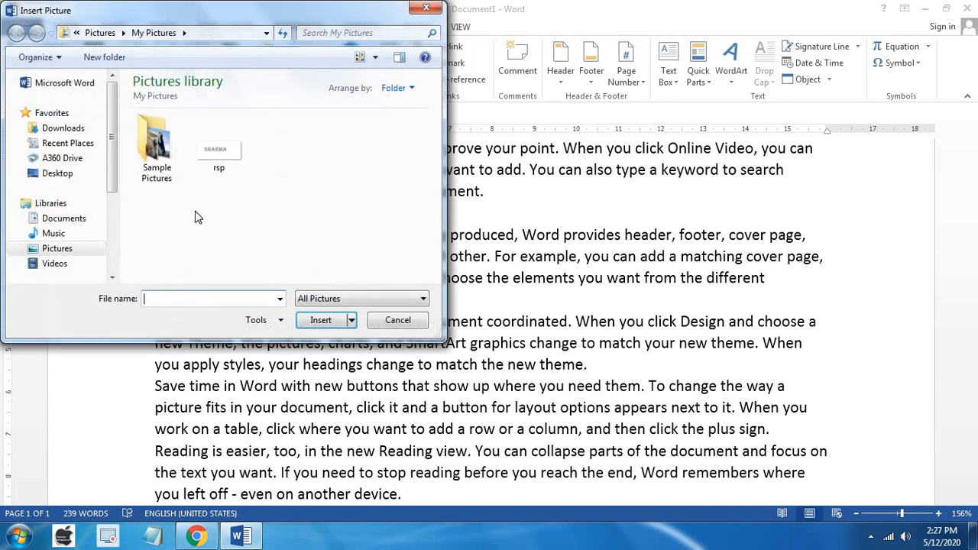
double_click(157, 153)
click(162, 236)
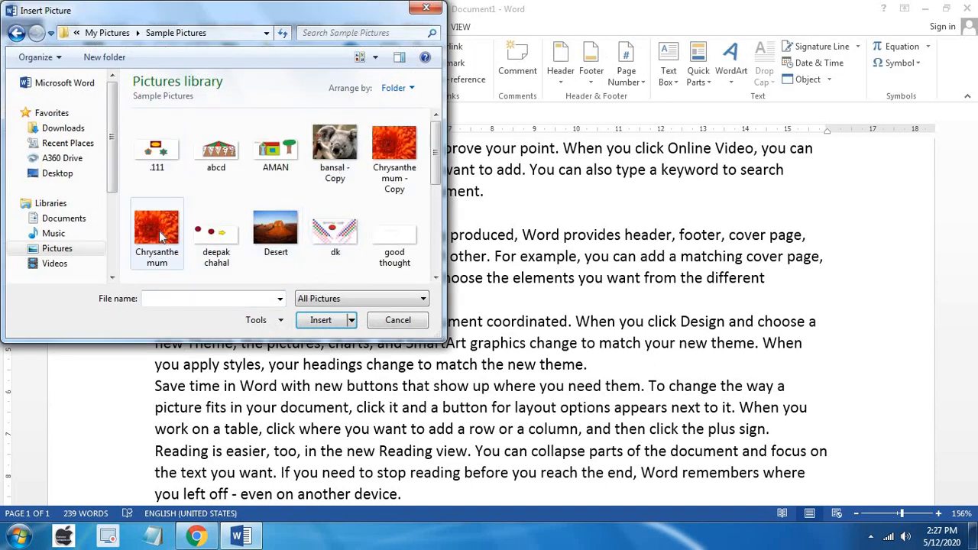
click(320, 320)
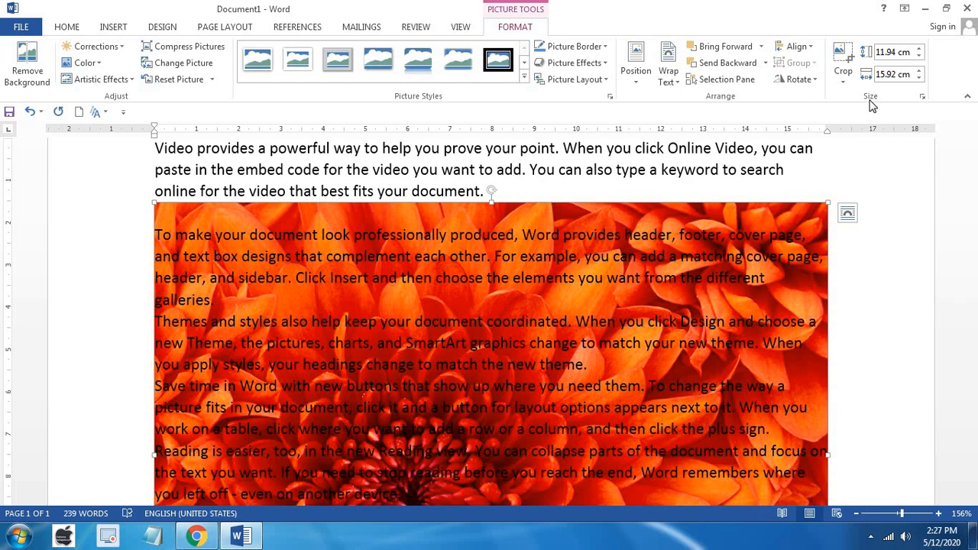
Set the width of the flower picture to 5 cm.
click(890, 75)
text(5)
key(Return)
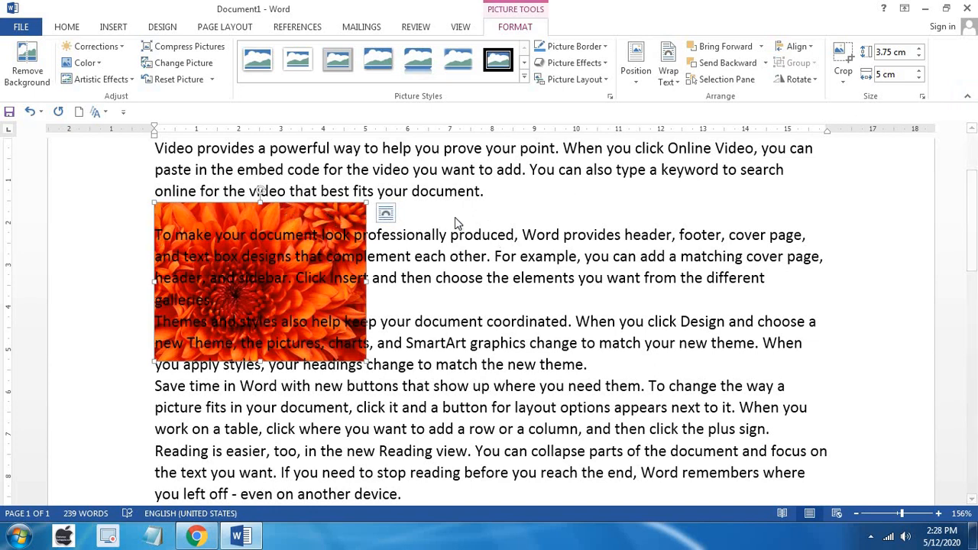
Add blank lines after the first paragraph until the "To make your document" paragraph starts below the flower picture.
click(414, 228)
click(389, 229)
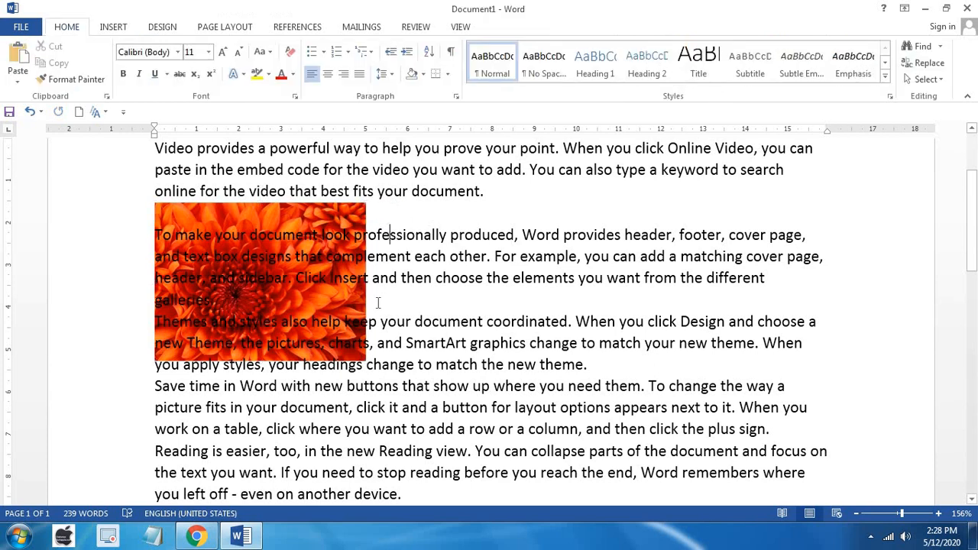
click(496, 203)
key(Return)
key(Return)
key(Return)
key(Return)
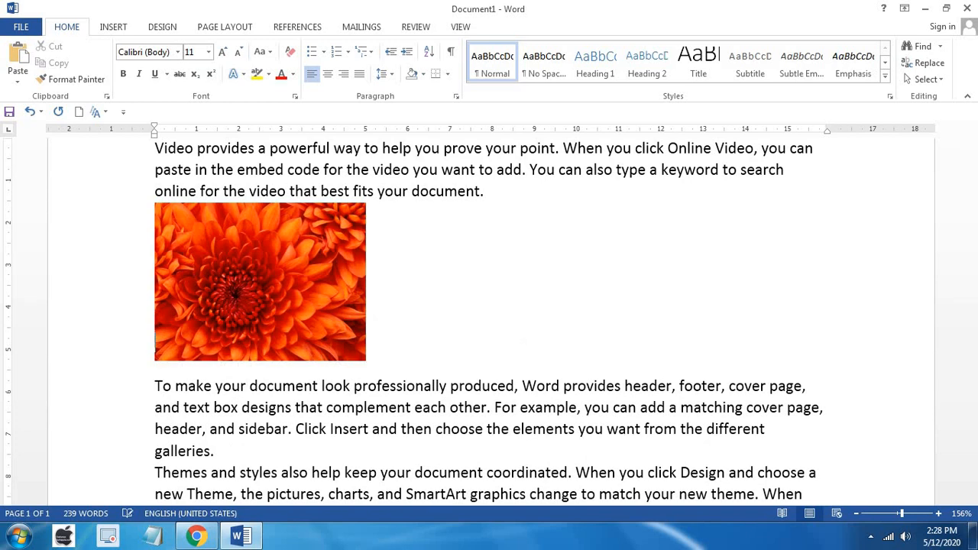
Select the flower picture and preview its position presets and text wrapping options without applying any.
click(325, 271)
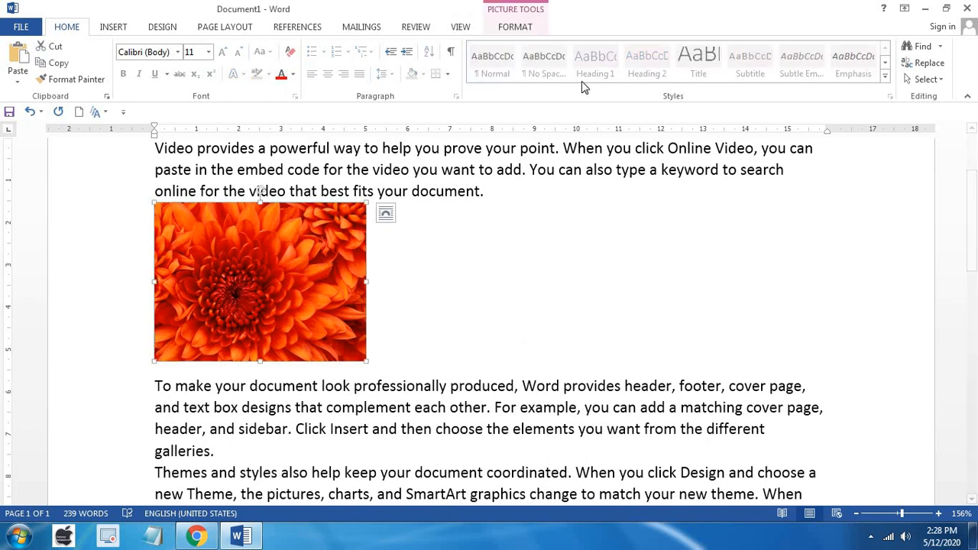
click(230, 32)
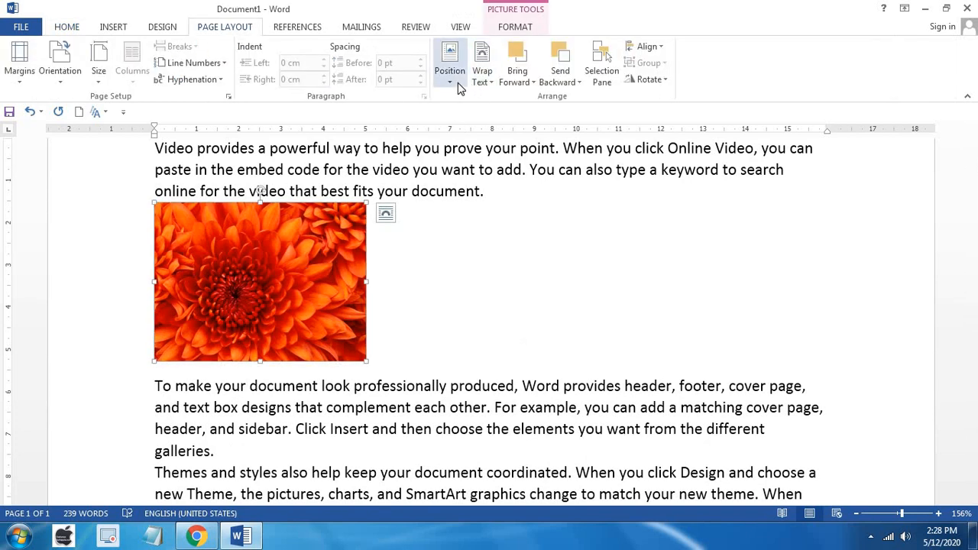
click(458, 252)
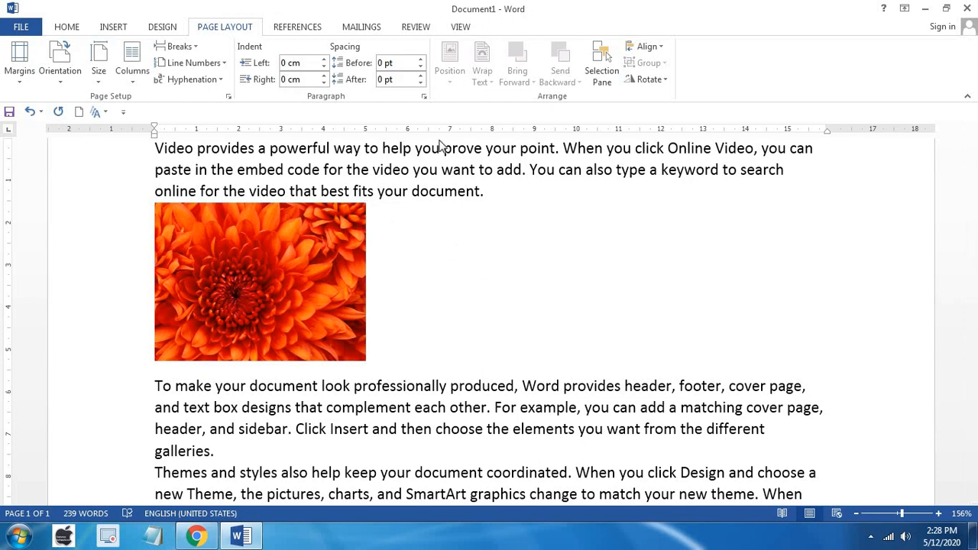
click(325, 243)
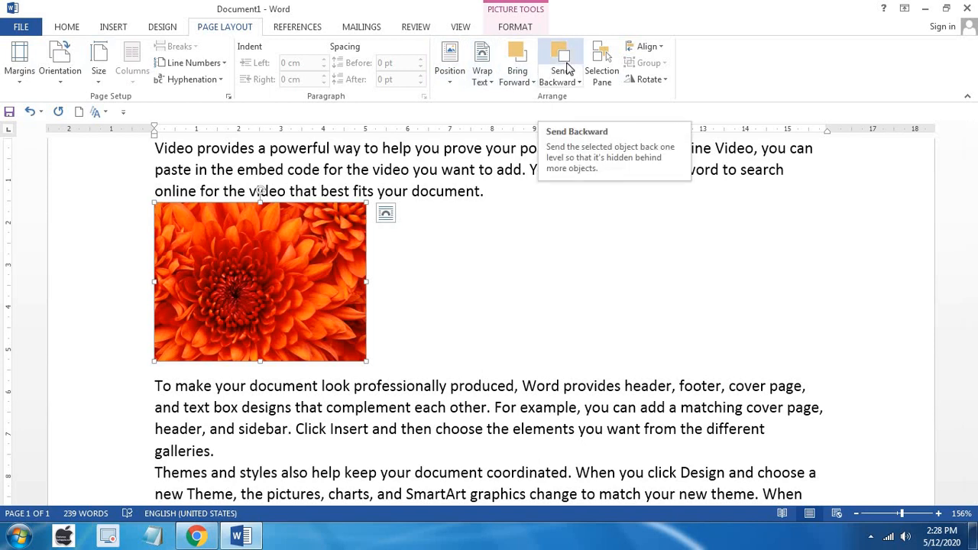
click(449, 59)
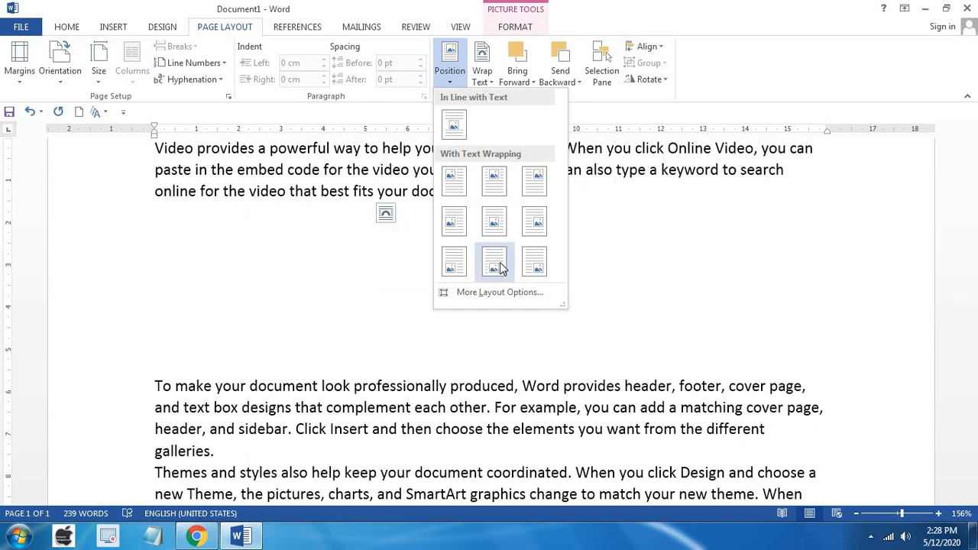
click(604, 216)
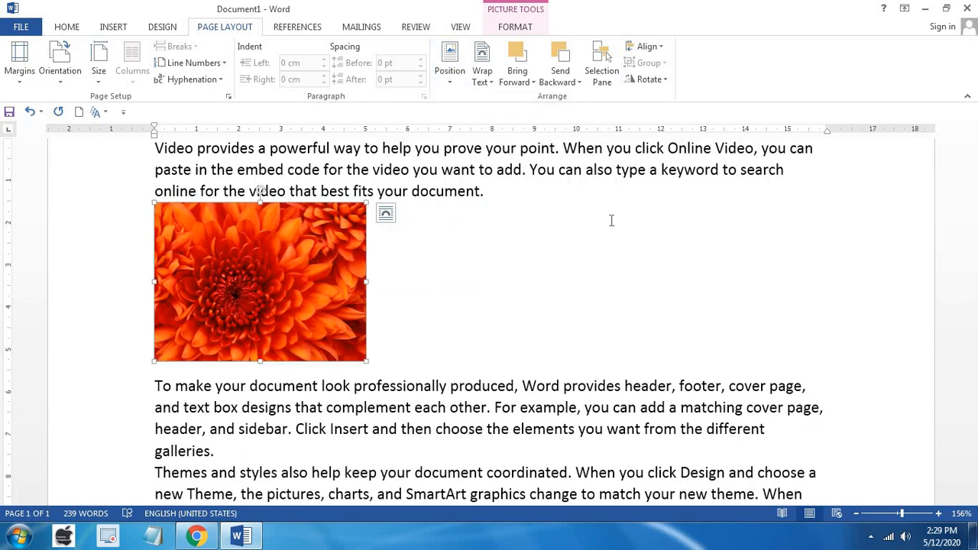
click(480, 85)
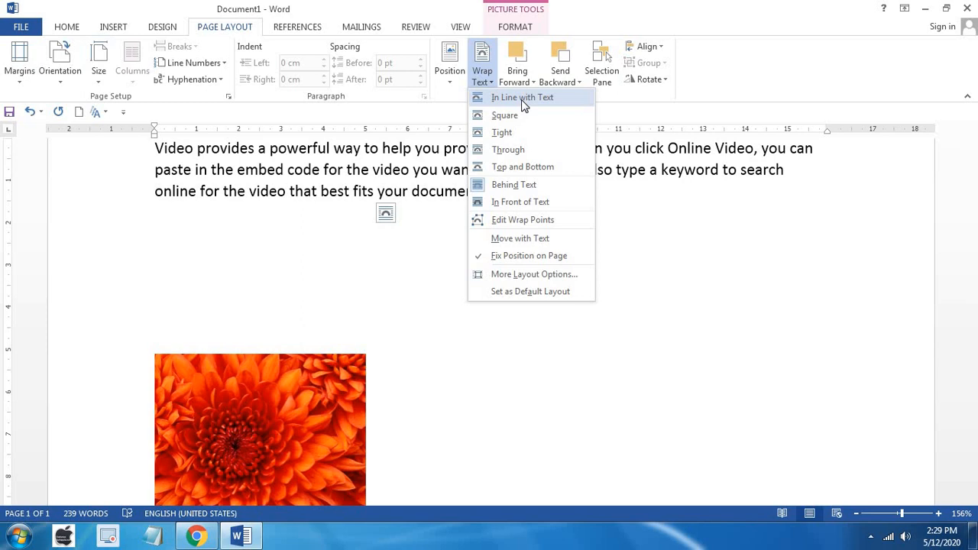
key(Escape)
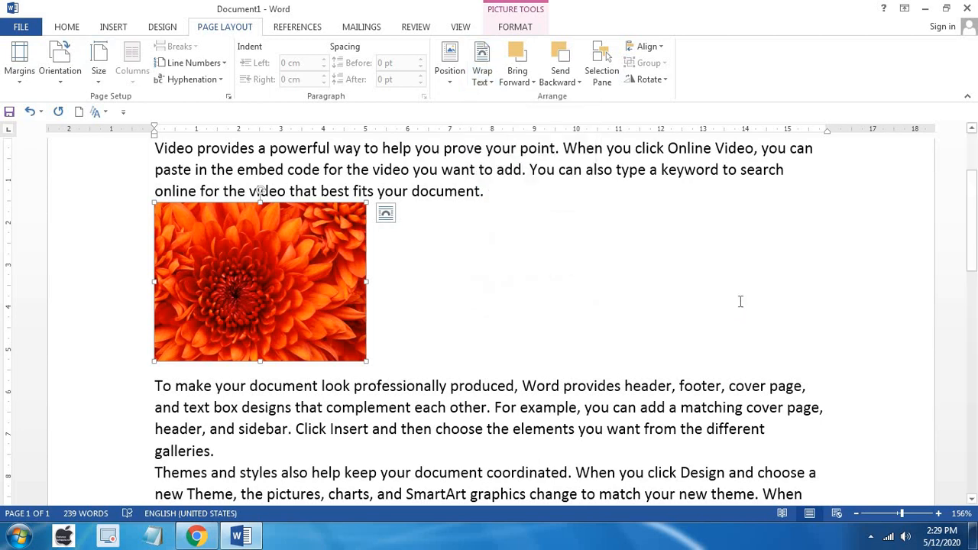
Review the flower picture's position and text wrapping options and apply Tight wrapping.
scroll(740, 306, down, 3)
click(452, 76)
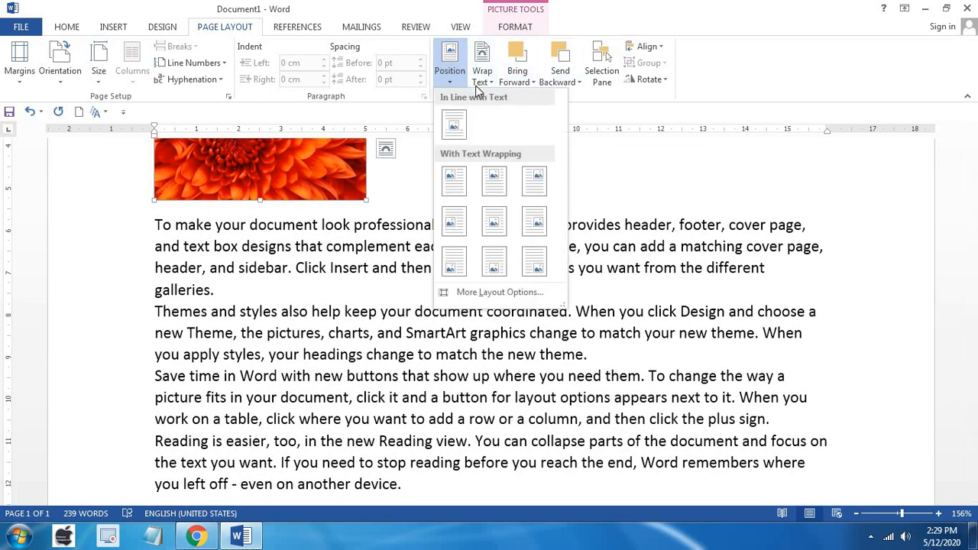
click(482, 75)
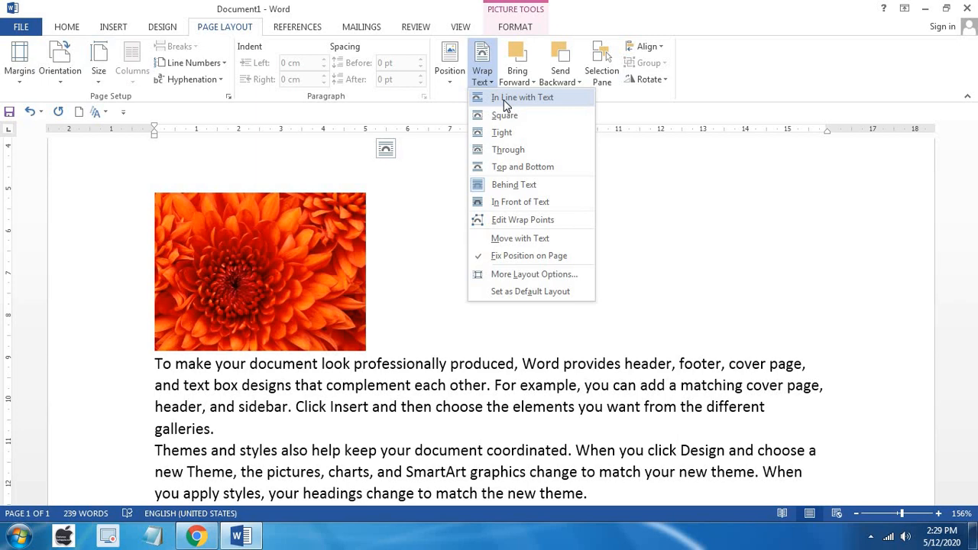
scroll(278, 195, down, 2)
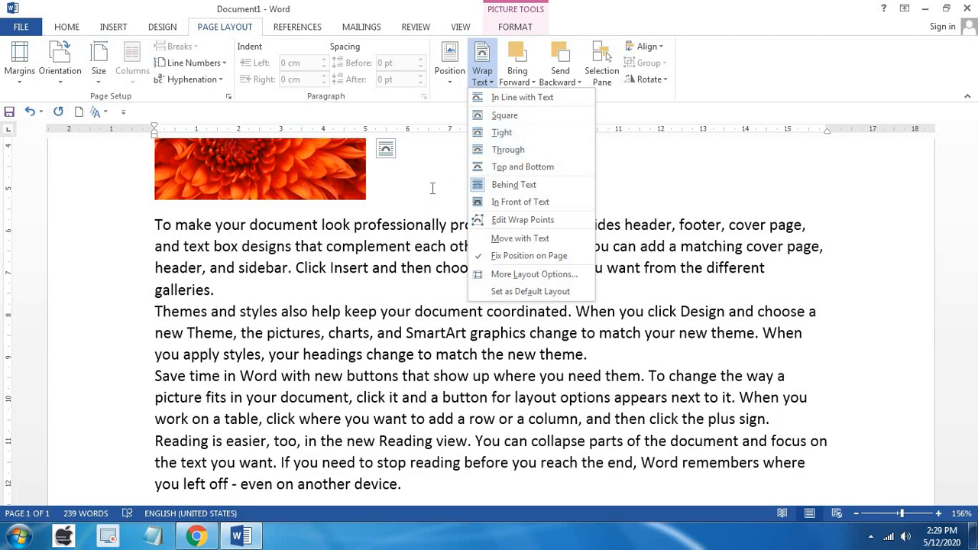
scroll(432, 188, up, 3)
click(482, 61)
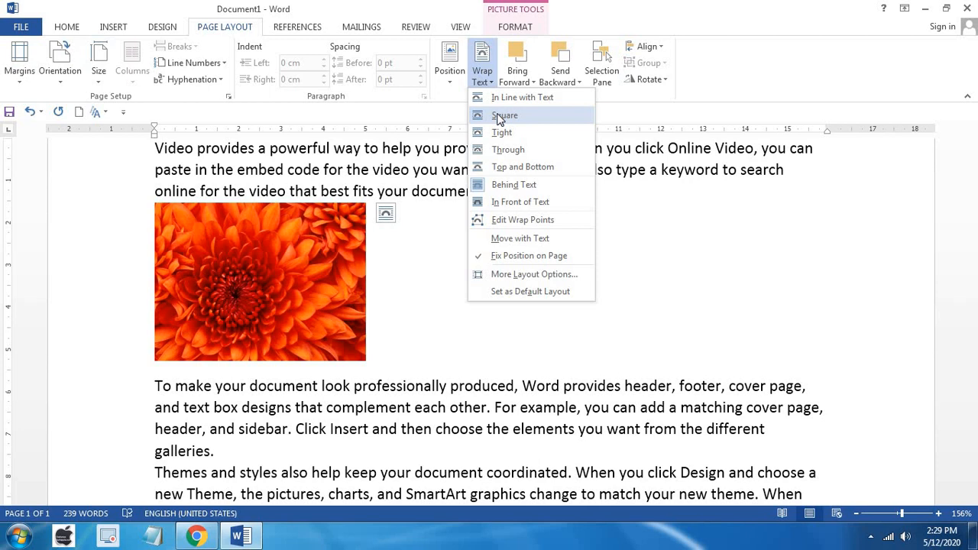
click(498, 134)
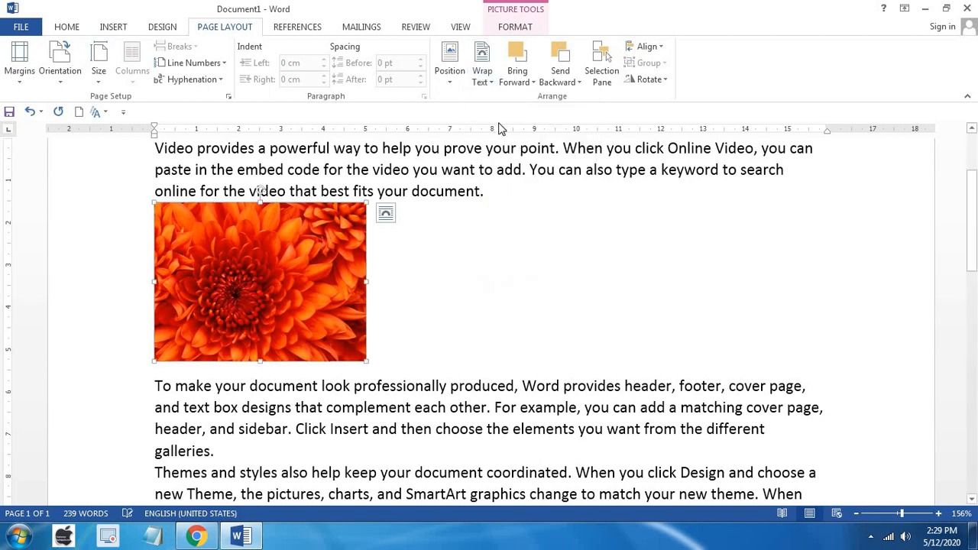
Set the flower picture's text wrapping to Through and move it toward the middle of the page, just under the first paragraph.
click(482, 61)
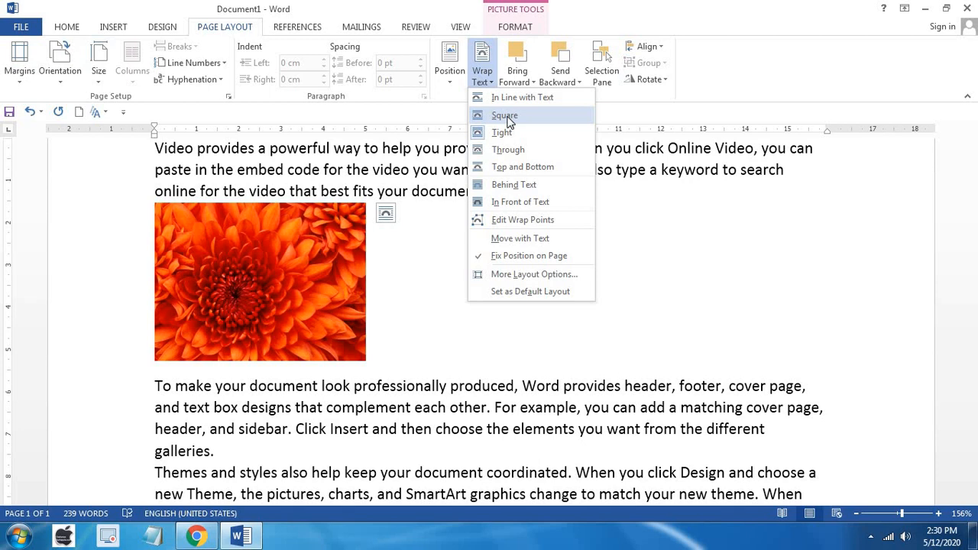
click(493, 151)
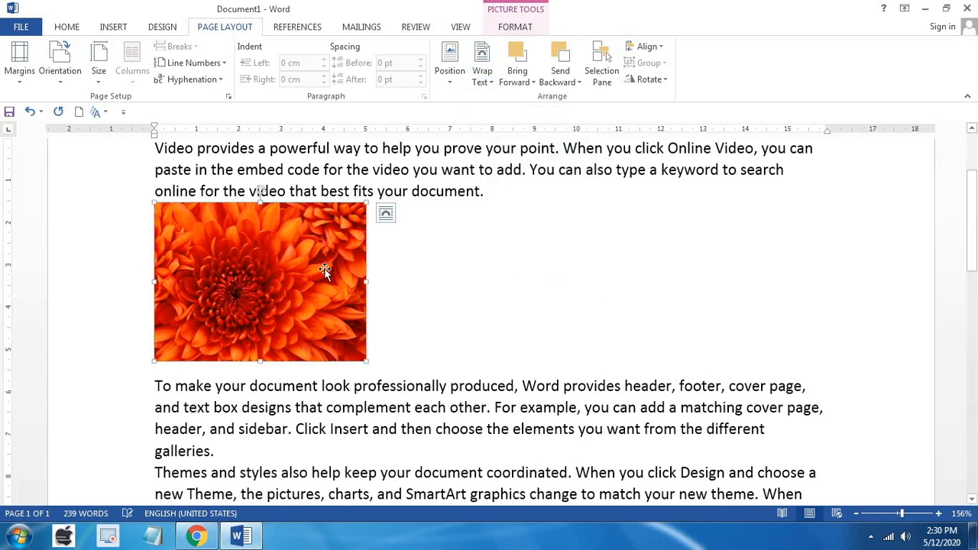
drag(324, 272, 453, 243)
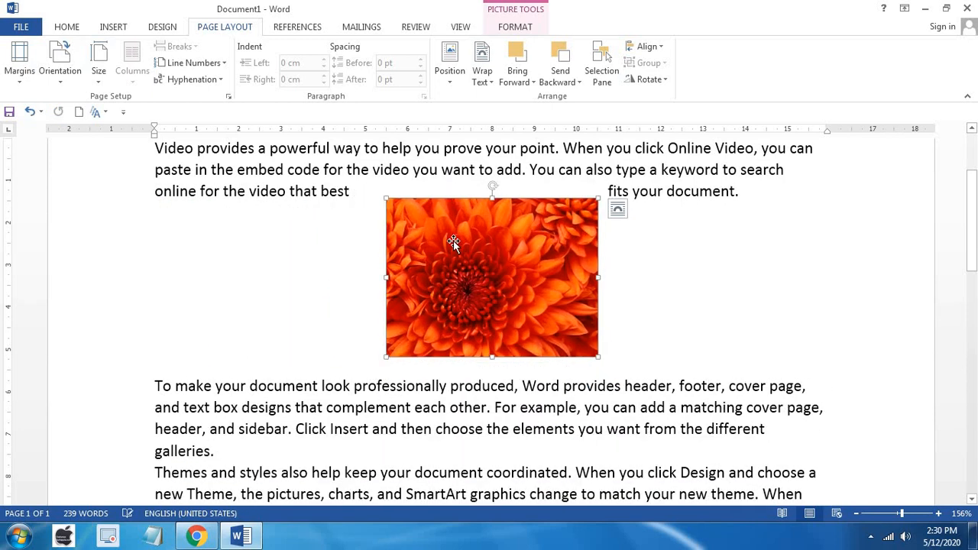
Place the flower picture behind the text, enlarge it across the paragraphs below, and try In Front of Text wrapping.
click(480, 61)
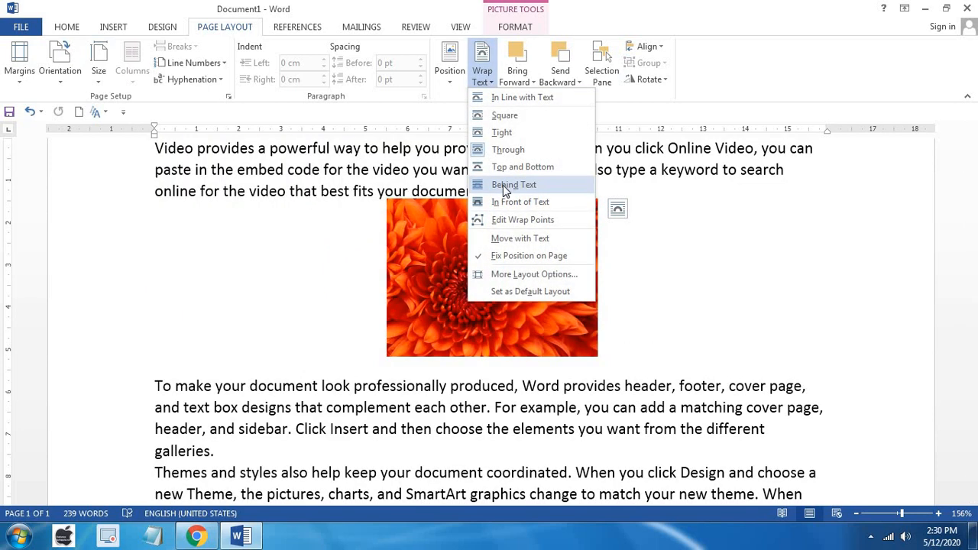
click(504, 185)
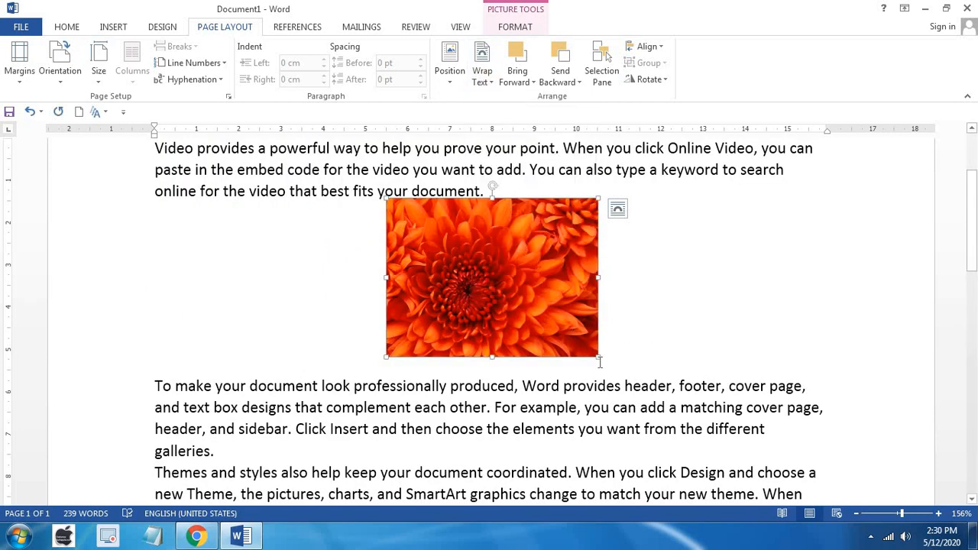
drag(599, 360, 837, 479)
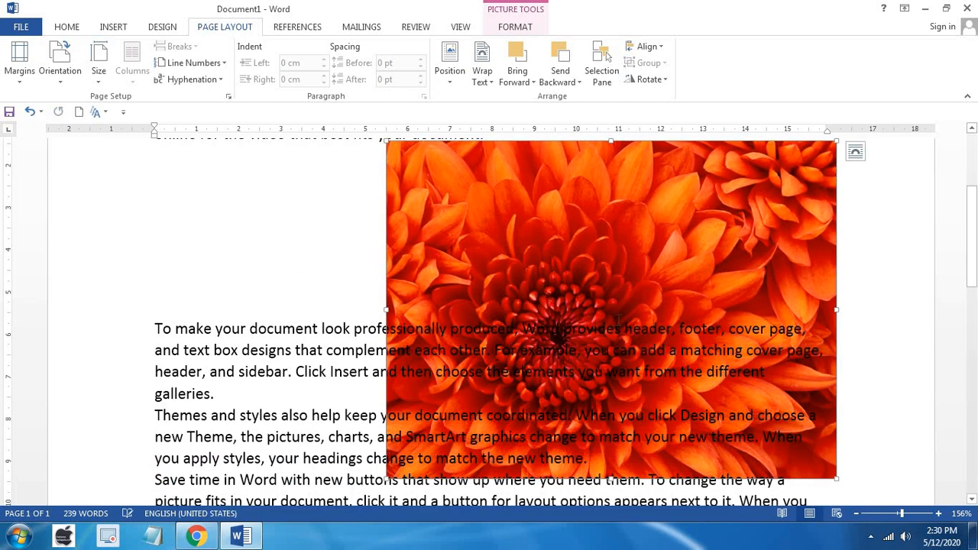
click(482, 59)
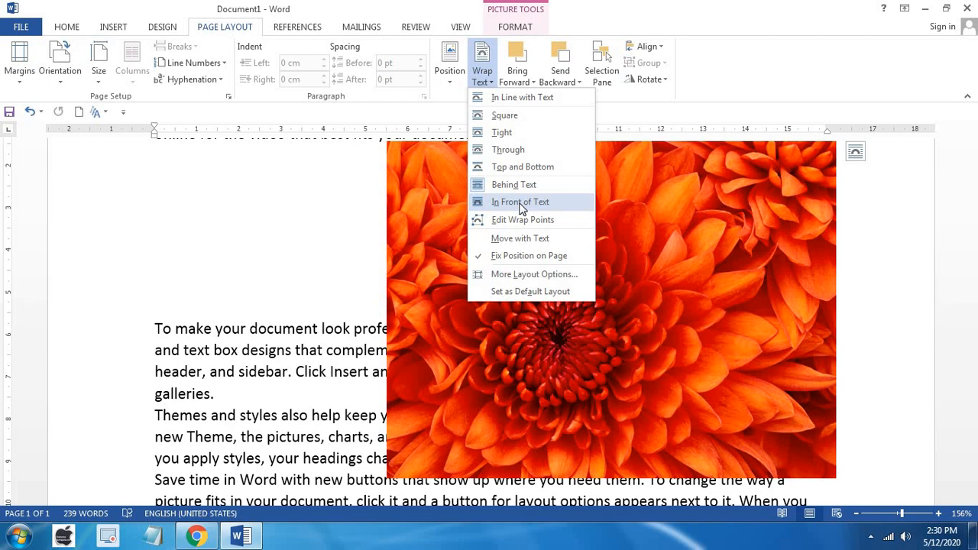
click(486, 205)
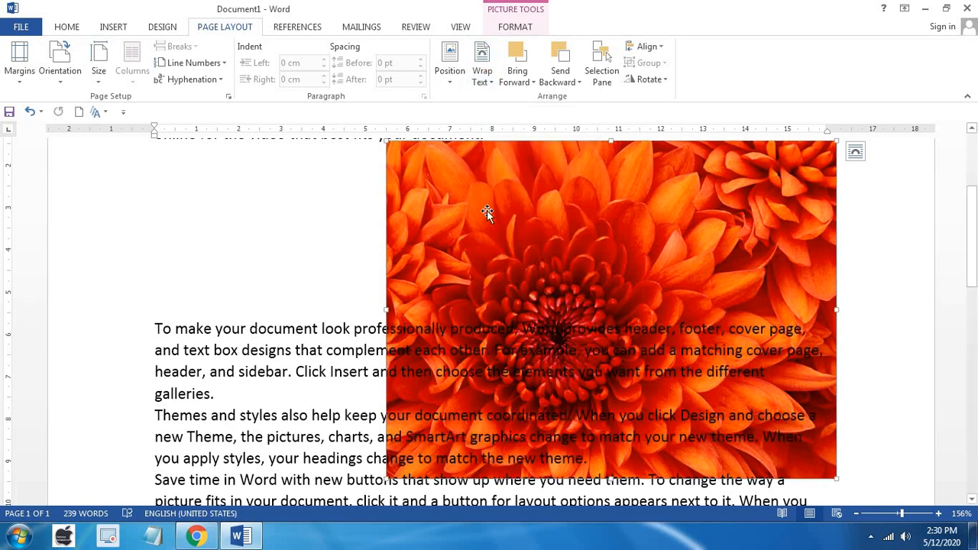
Delete the flower picture and clear all the remaining text from the document.
key(Delete)
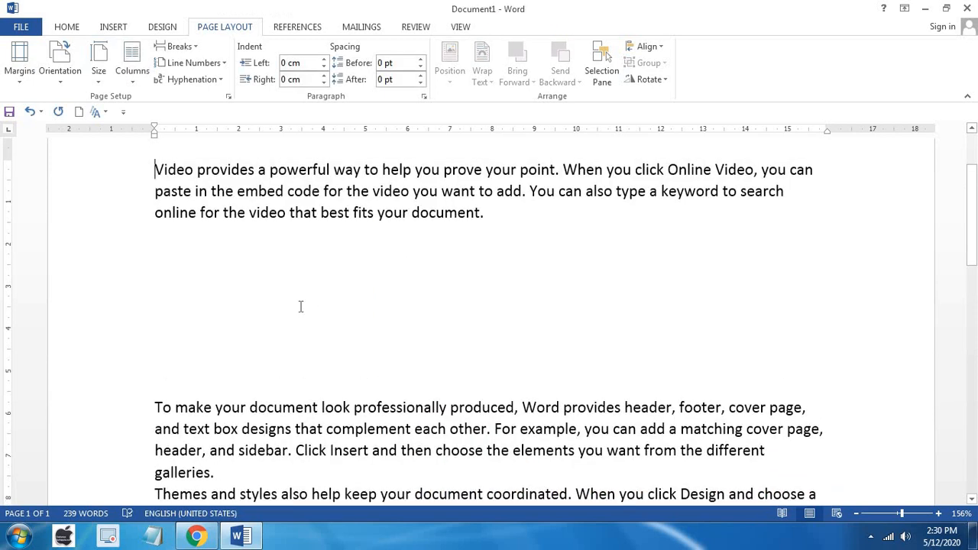
key(ctrl+a)
key(Delete)
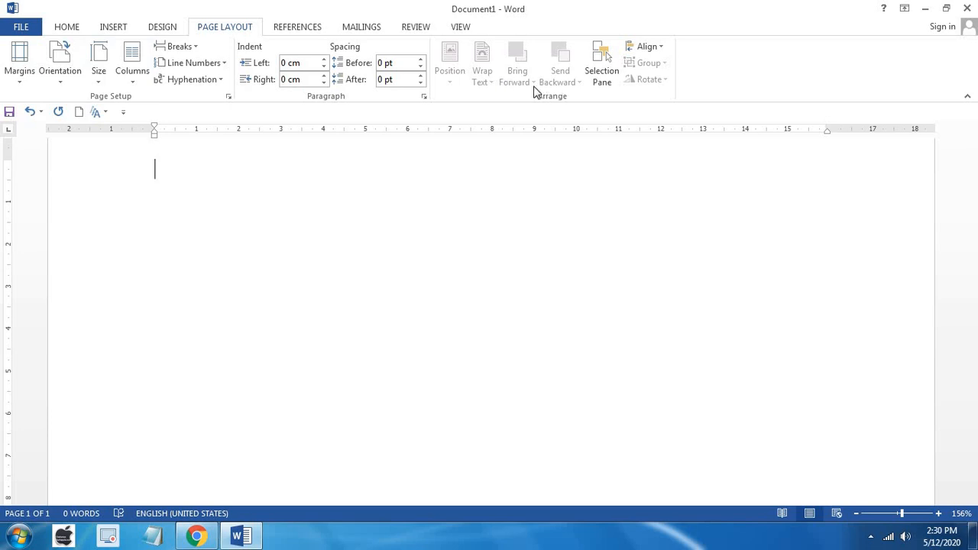
Draw a rectangle about 3.2 cm high and 8 cm wide at the start of the empty page.
click(113, 27)
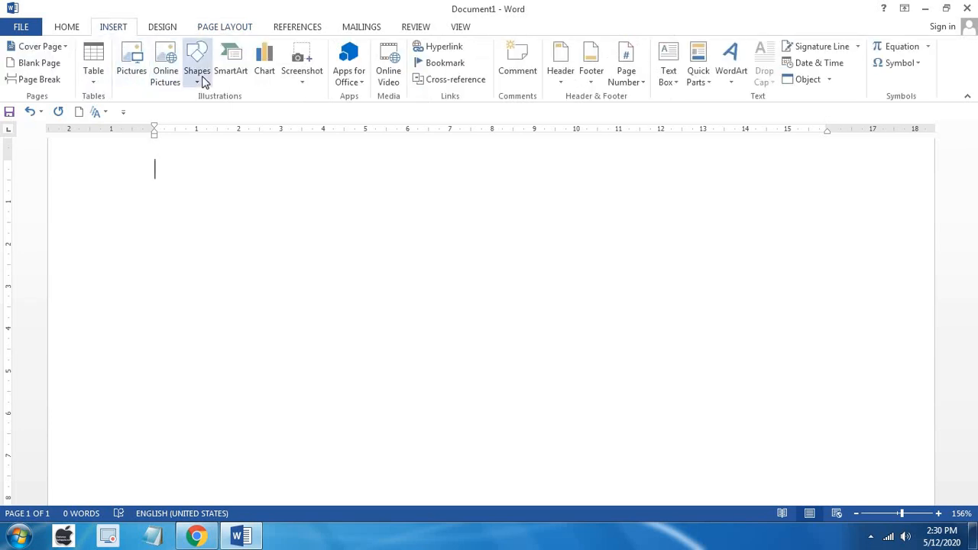
click(204, 81)
click(234, 106)
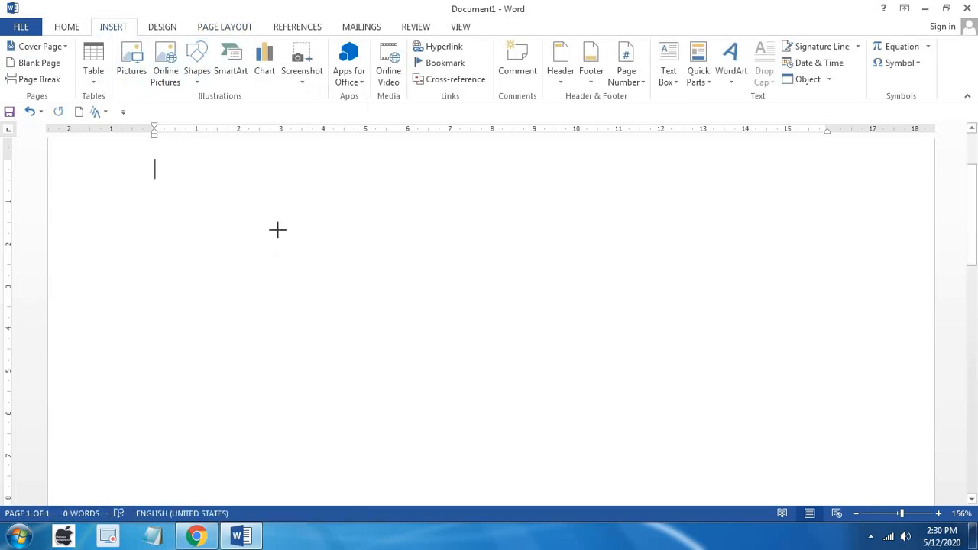
drag(136, 167, 476, 301)
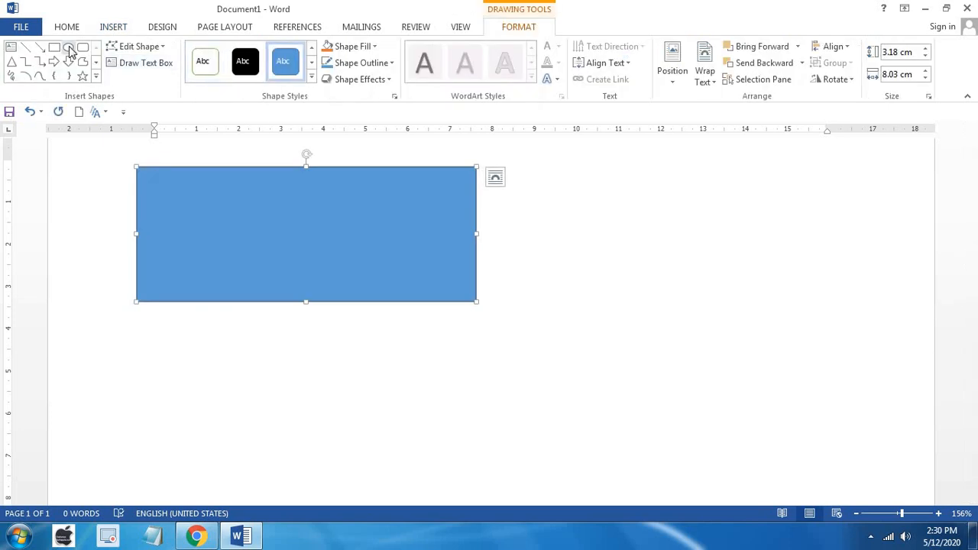
Draw an oval about 4.2 cm high and 5.1 cm wide over the rectangle's lower-right corner and apply the solid black shape style.
click(68, 49)
drag(336, 229, 506, 373)
drag(551, 406, 552, 407)
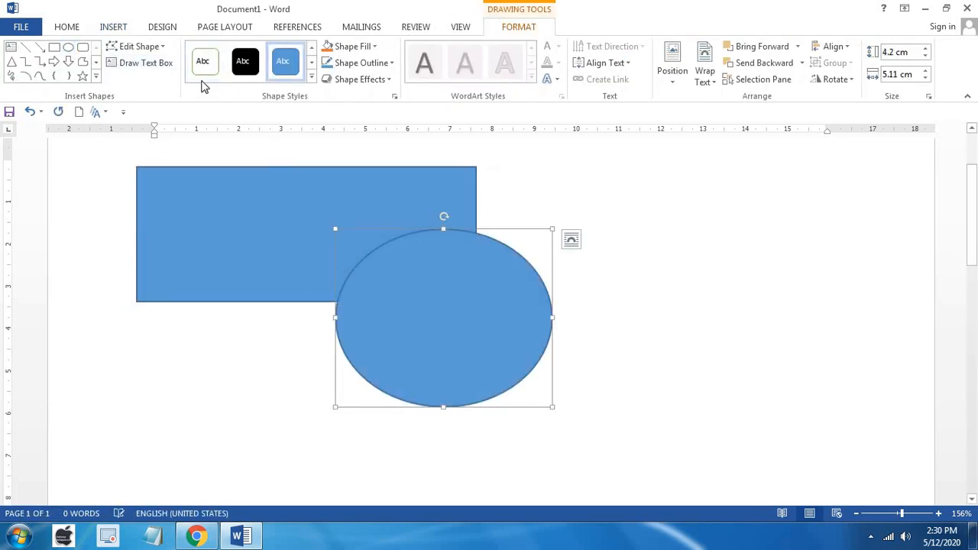
click(243, 62)
Draw an isosceles triangle about 3.8 cm high and 5.3 cm wide overlapping both shapes and apply the white style with green outline.
click(10, 62)
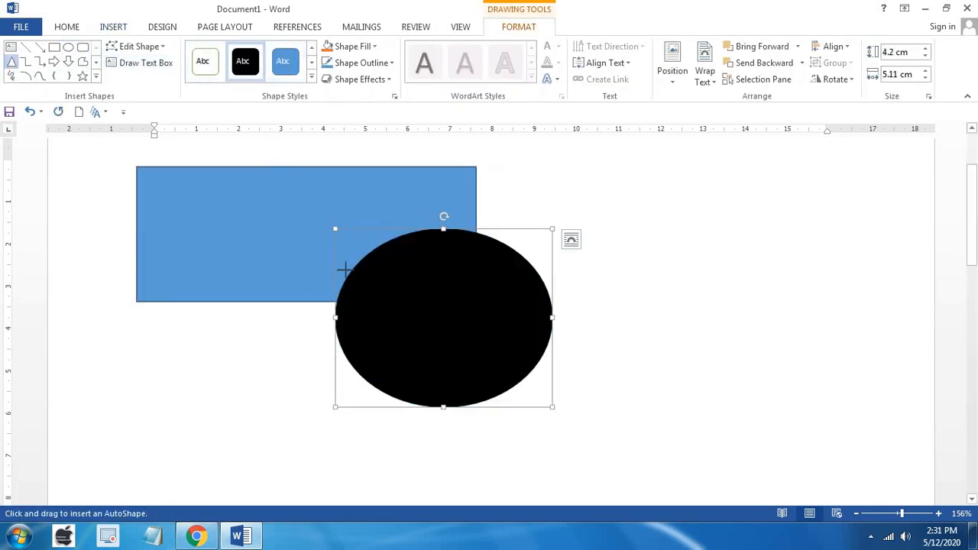
drag(214, 284, 438, 450)
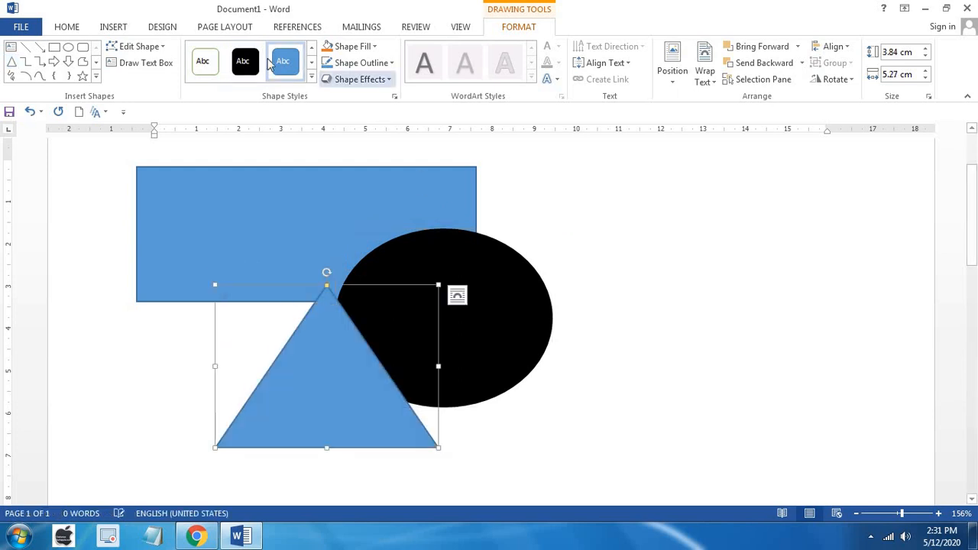
click(203, 61)
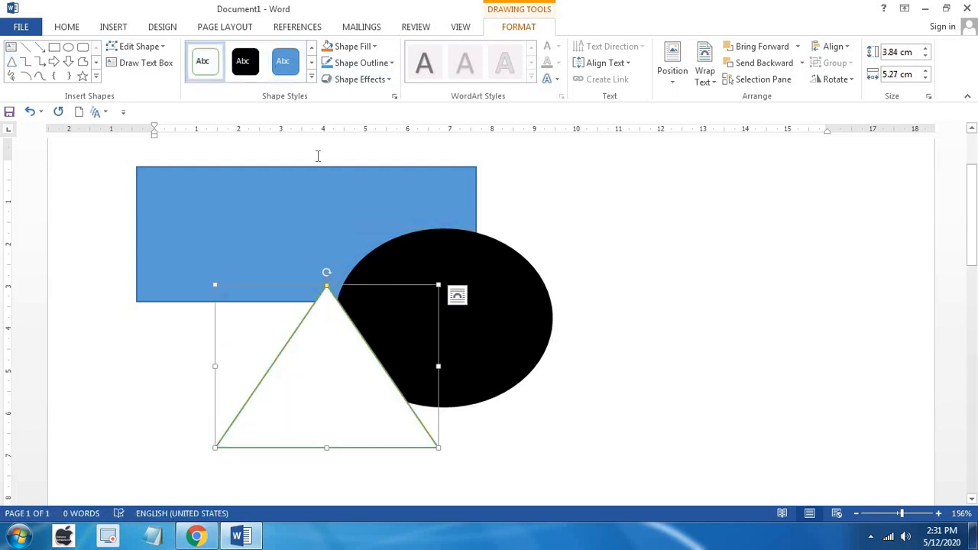
Review the Bring Forward and Send Backward options for the white triangle and send it to the back of the other shapes.
click(225, 27)
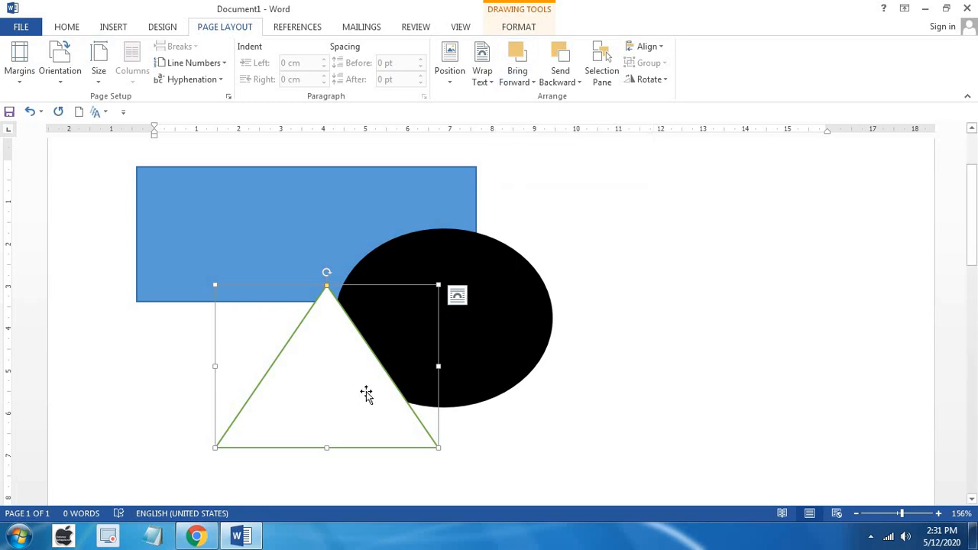
click(527, 83)
click(541, 97)
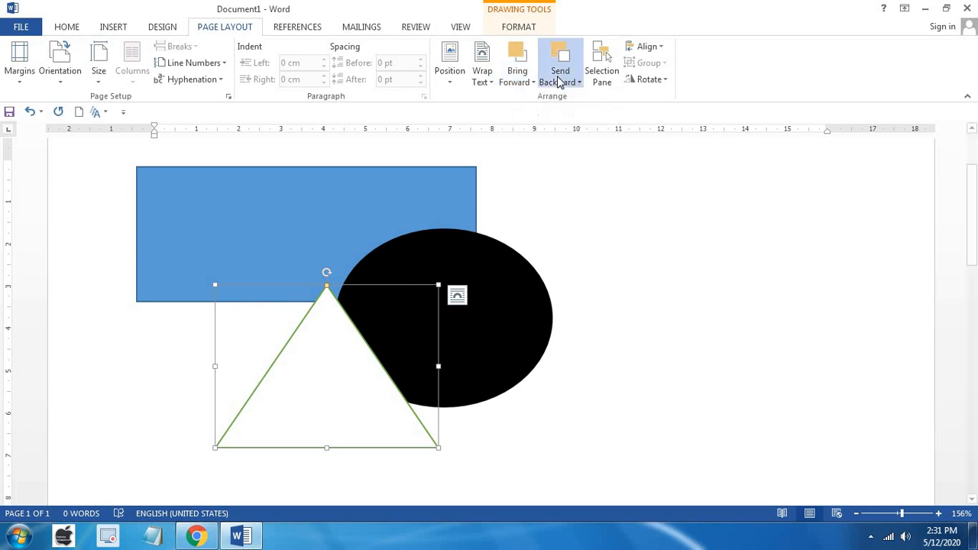
click(558, 82)
click(527, 82)
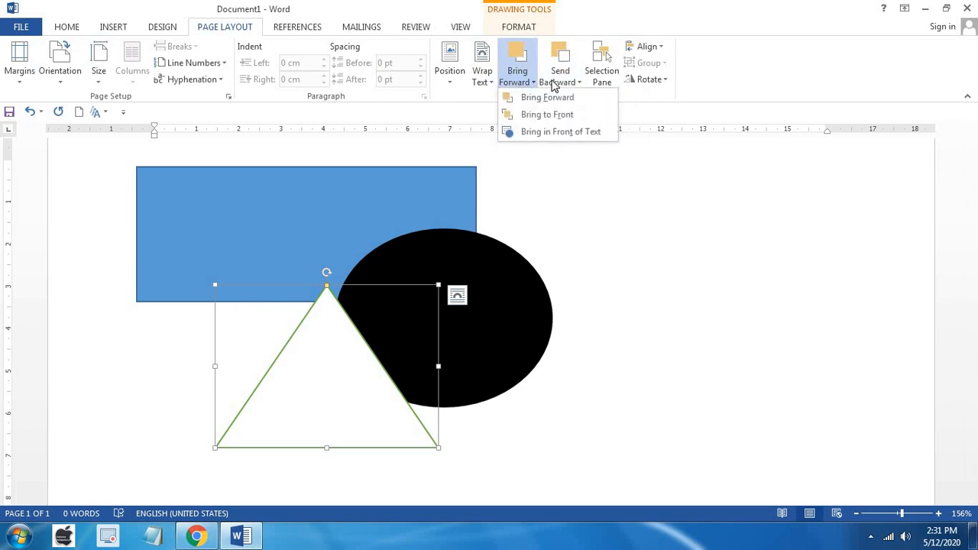
click(556, 82)
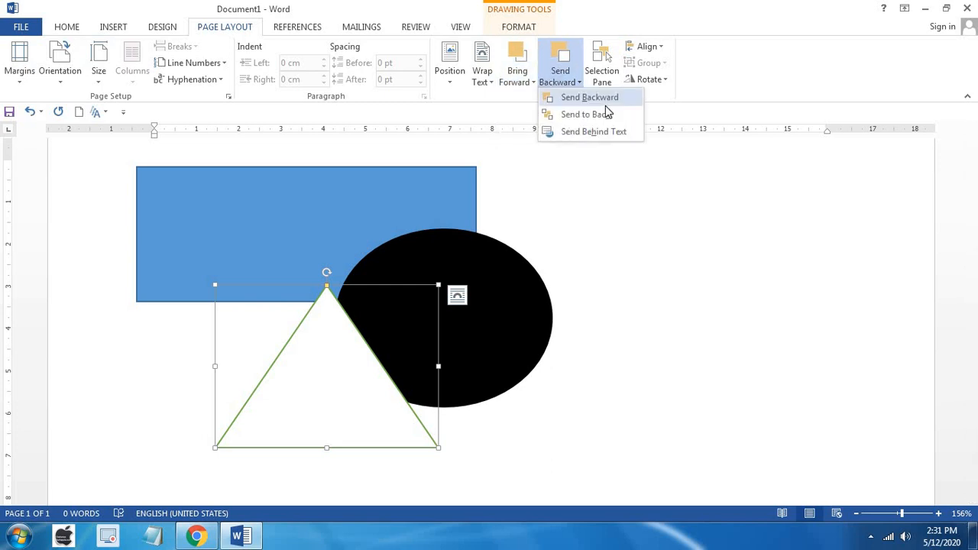
click(399, 182)
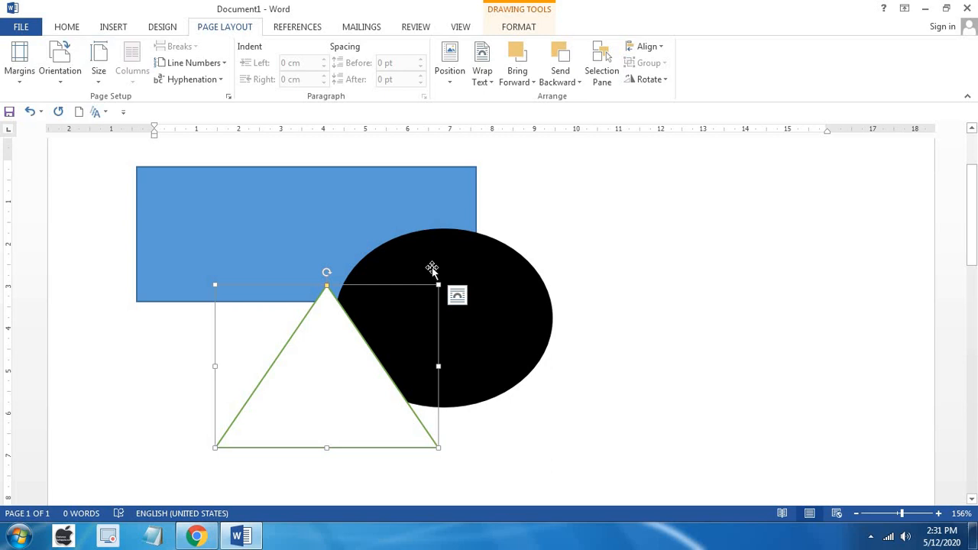
click(562, 78)
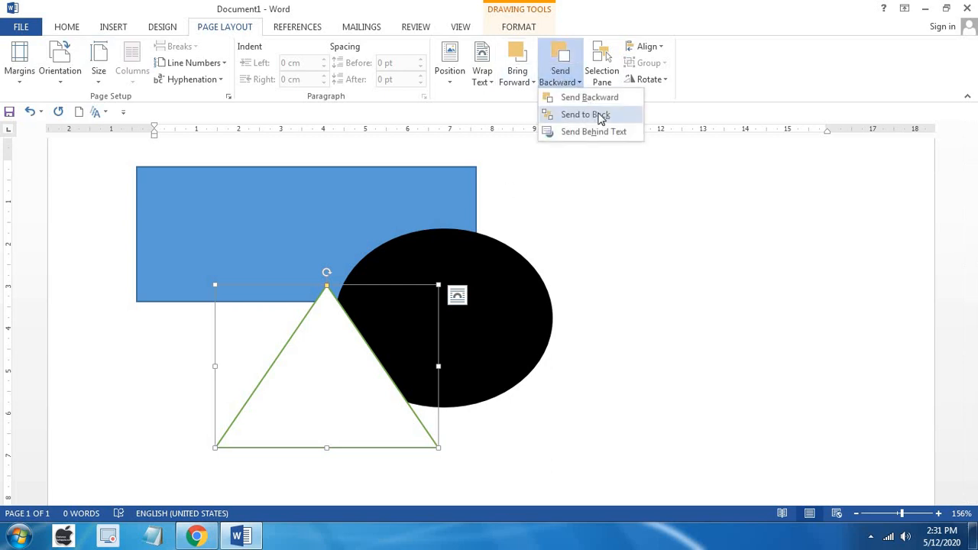
click(601, 116)
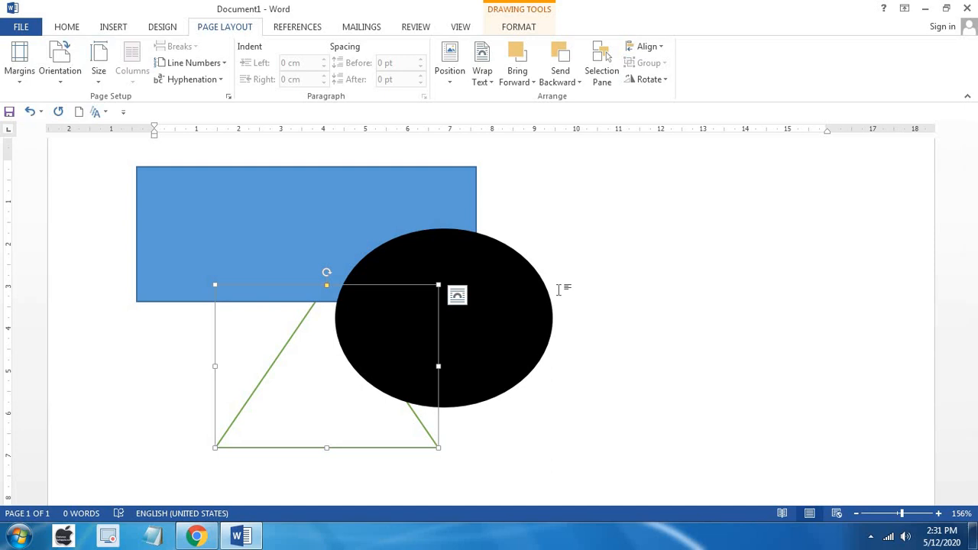
Bring the blue rectangle to the front of the oval and triangle.
click(347, 222)
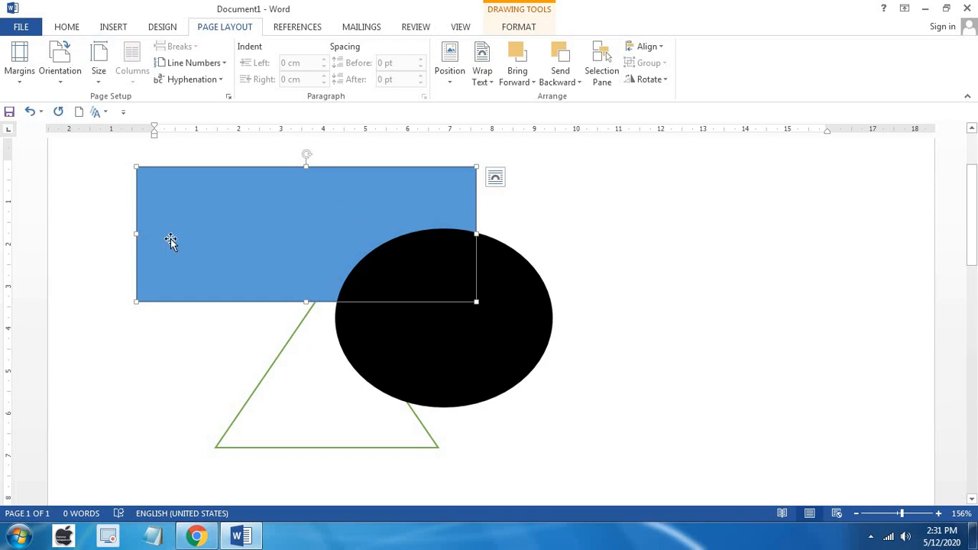
click(531, 82)
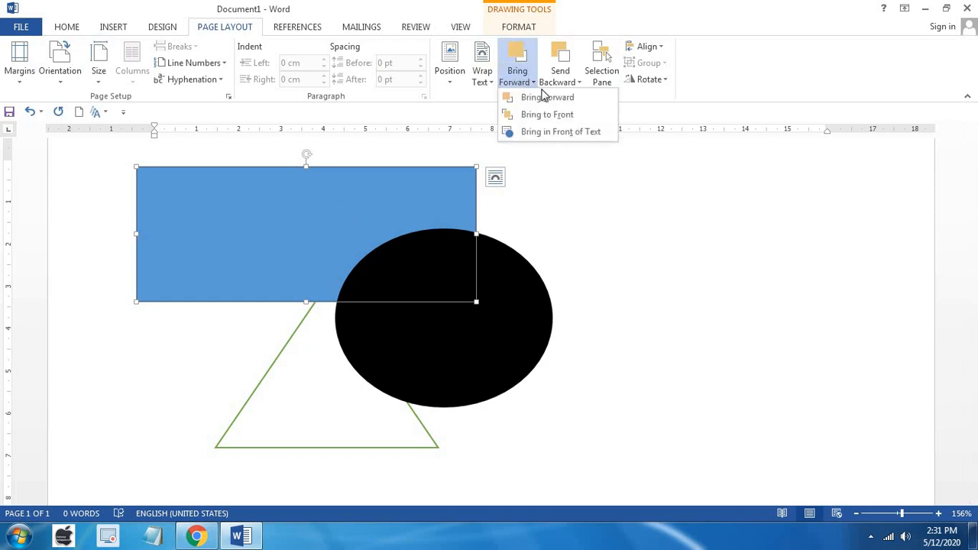
click(540, 119)
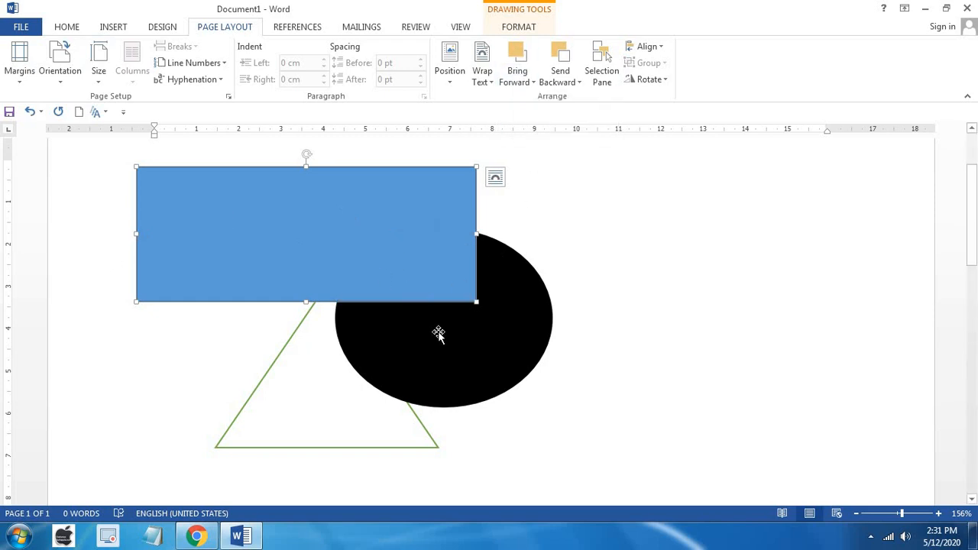
Review the Send Backward options without applying any and open the Selection pane for the drawn shapes.
click(578, 84)
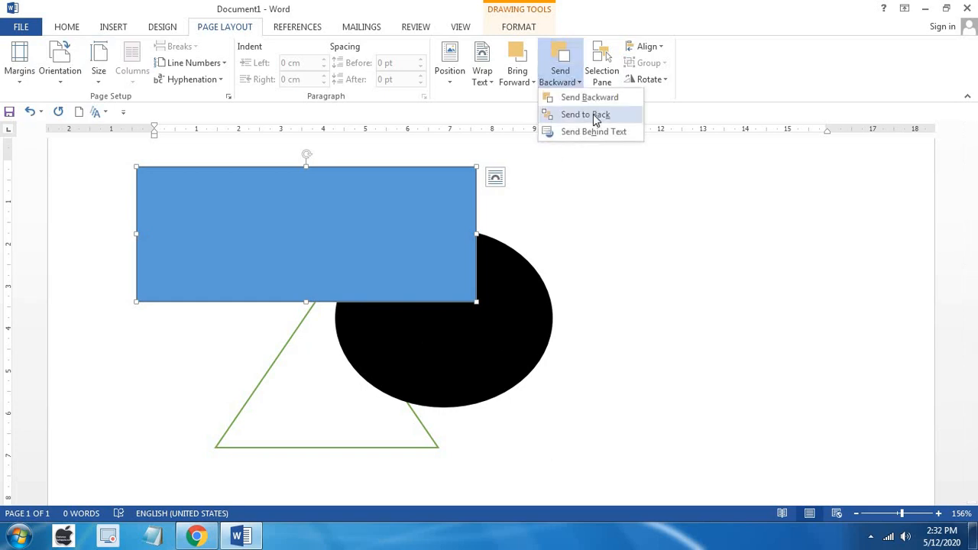
click(721, 313)
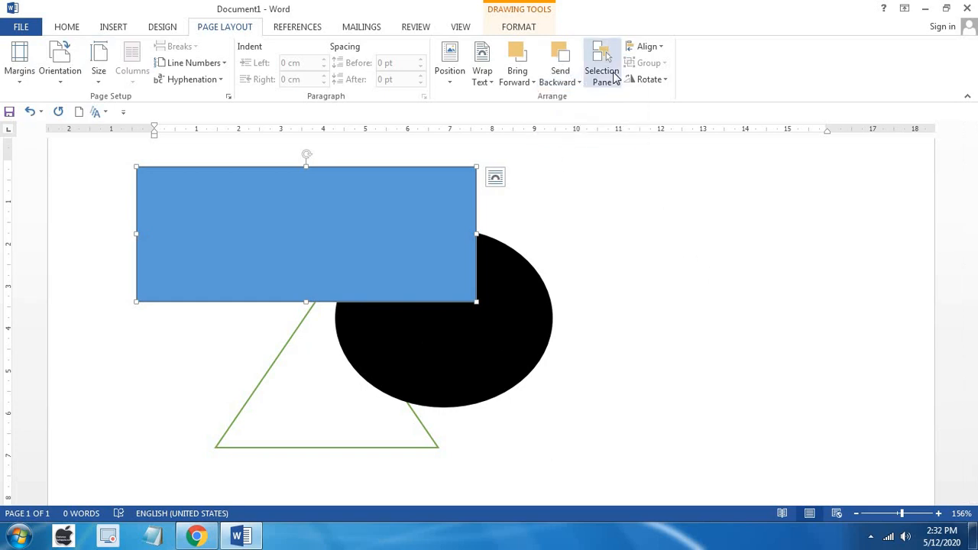
click(614, 76)
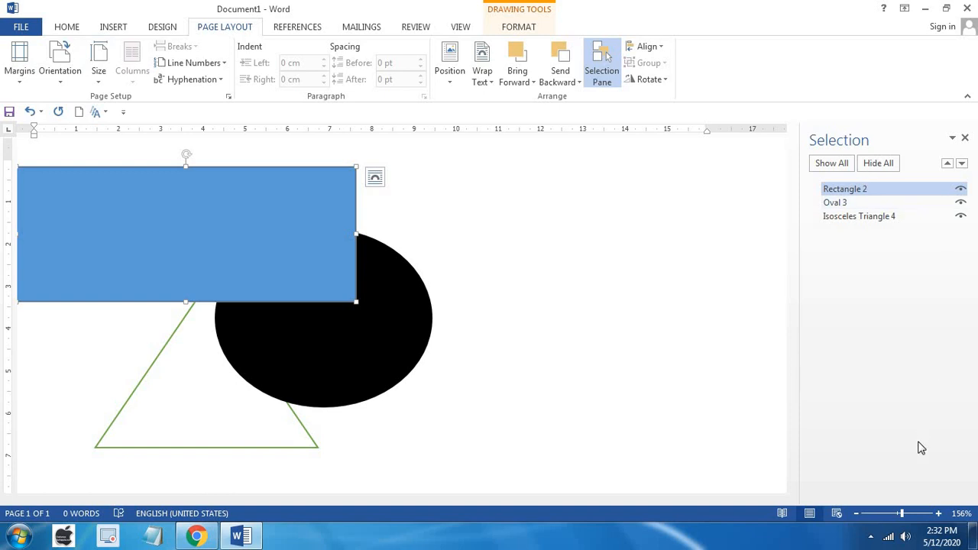
Hide and show all the shapes at once, toggle the visibility of each shape individually, and close the Selection pane.
click(866, 166)
click(848, 167)
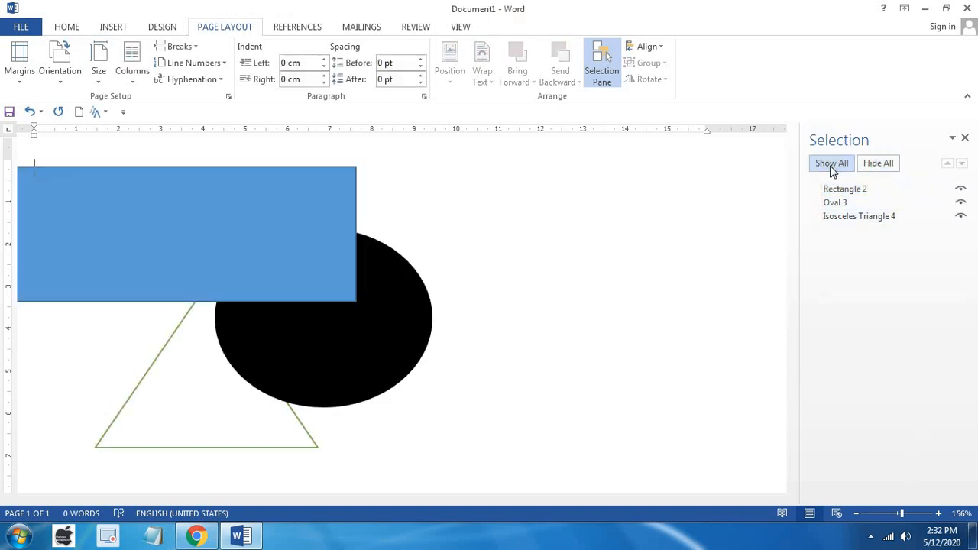
click(960, 191)
click(960, 203)
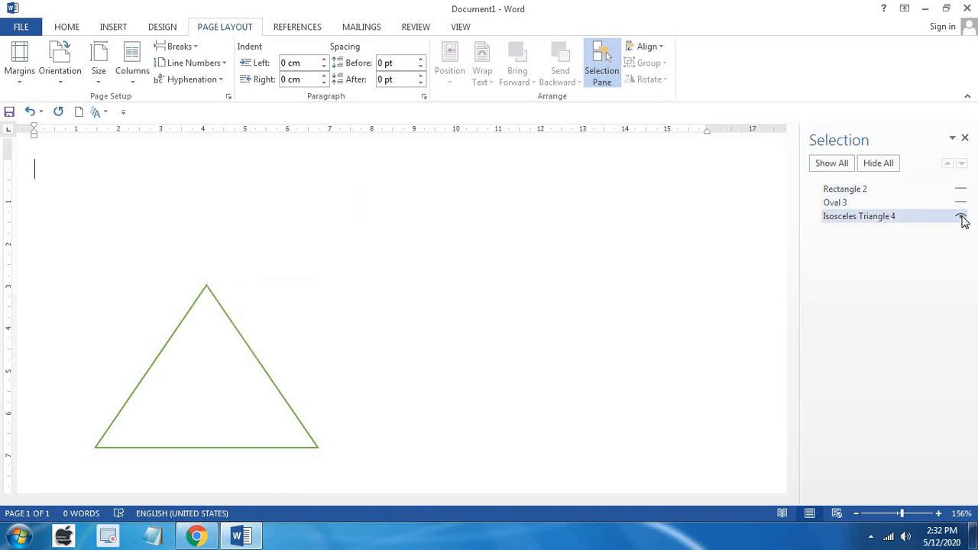
click(960, 216)
click(961, 217)
click(961, 189)
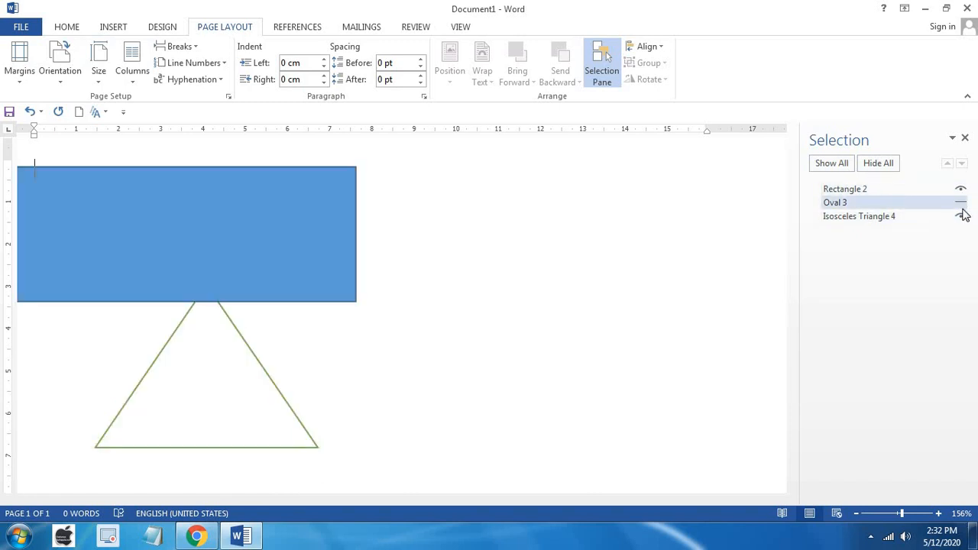
click(961, 203)
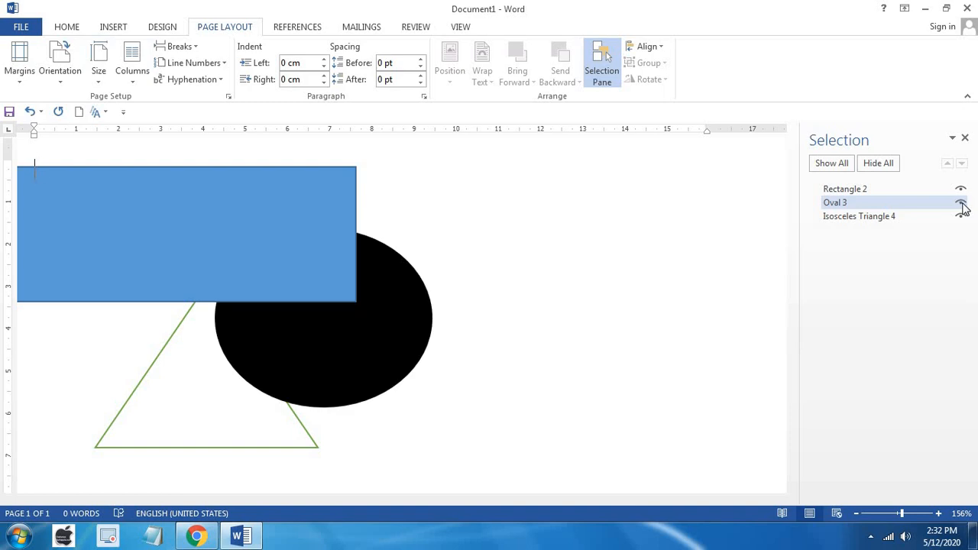
click(964, 137)
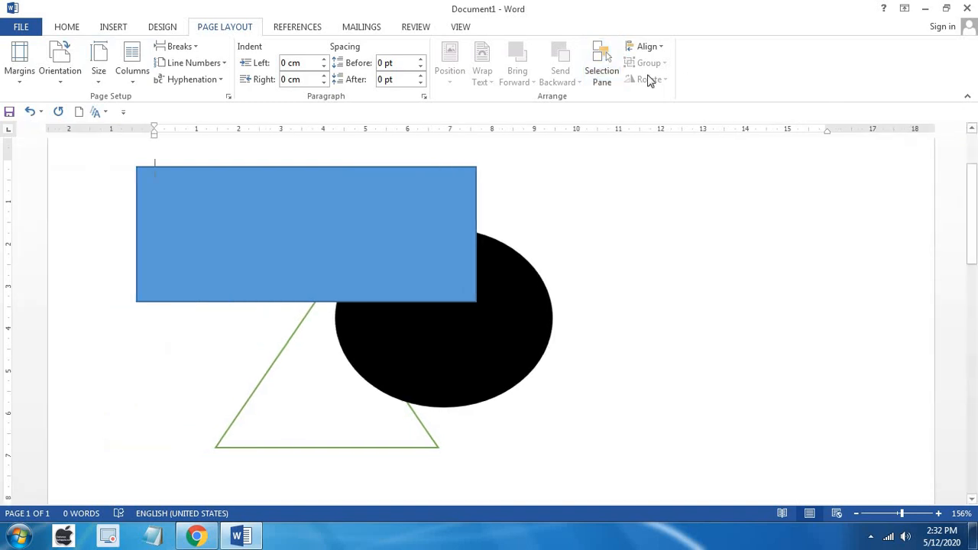
Align the blue rectangle horizontally to the page margins in turn: left, center and right.
click(410, 255)
click(648, 45)
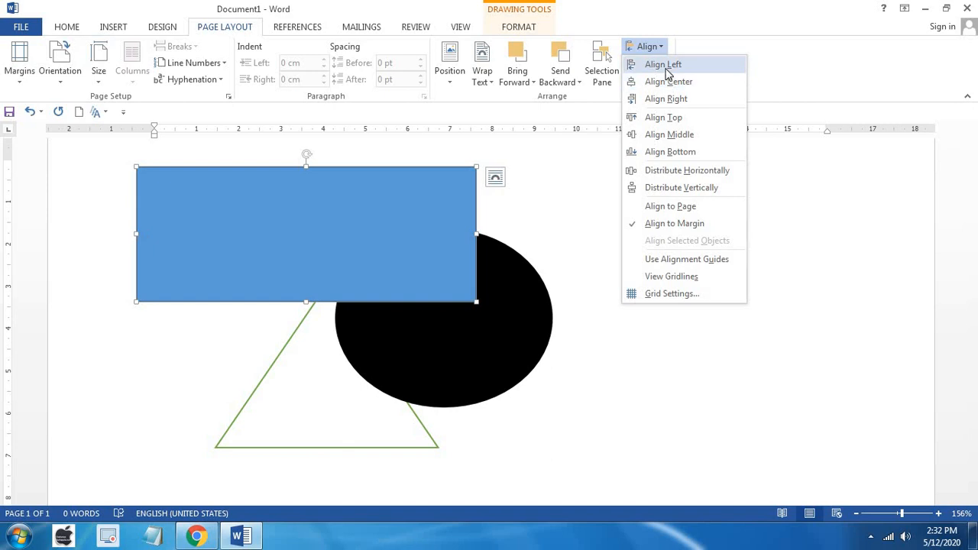
click(665, 65)
click(651, 47)
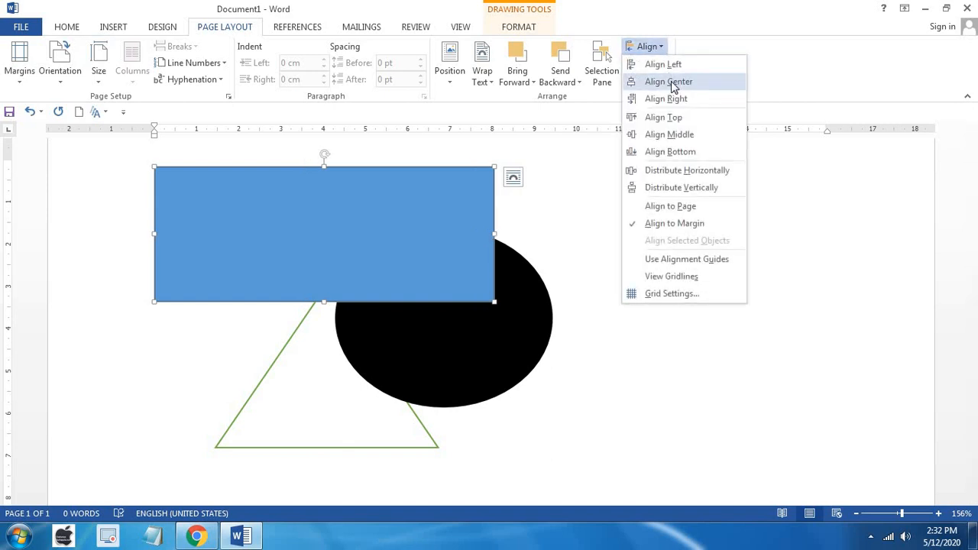
click(659, 81)
click(650, 47)
click(672, 99)
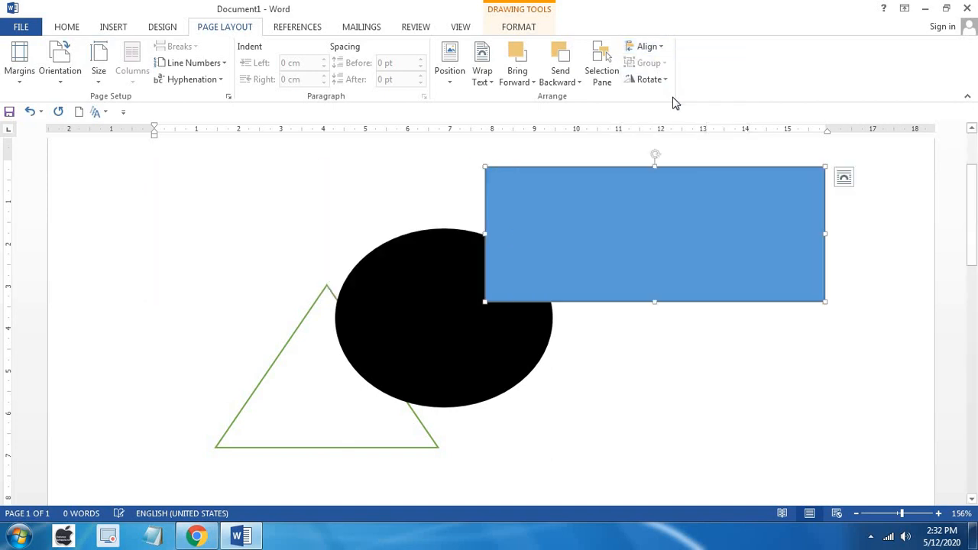
Align the blue rectangle vertically to the page margins in turn: top, middle and bottom.
click(650, 47)
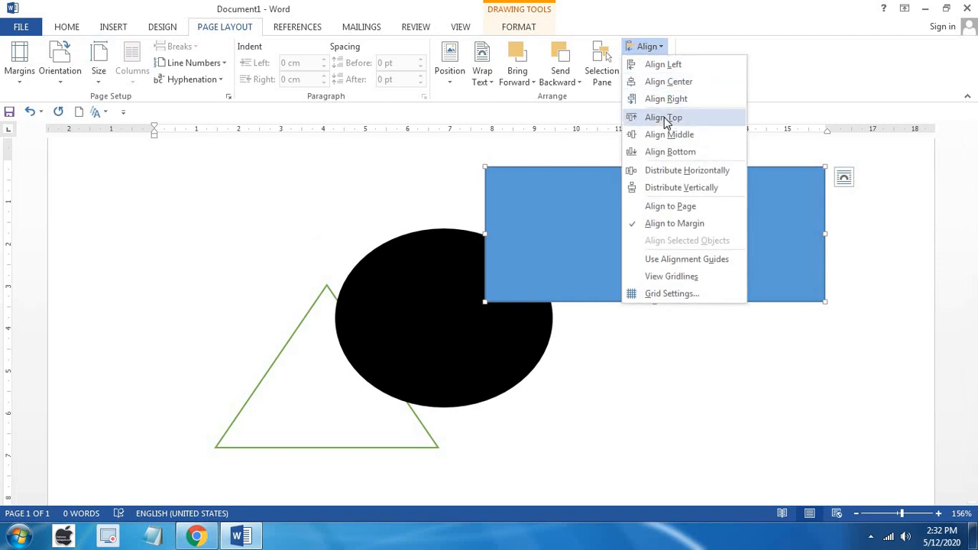
click(666, 116)
click(650, 48)
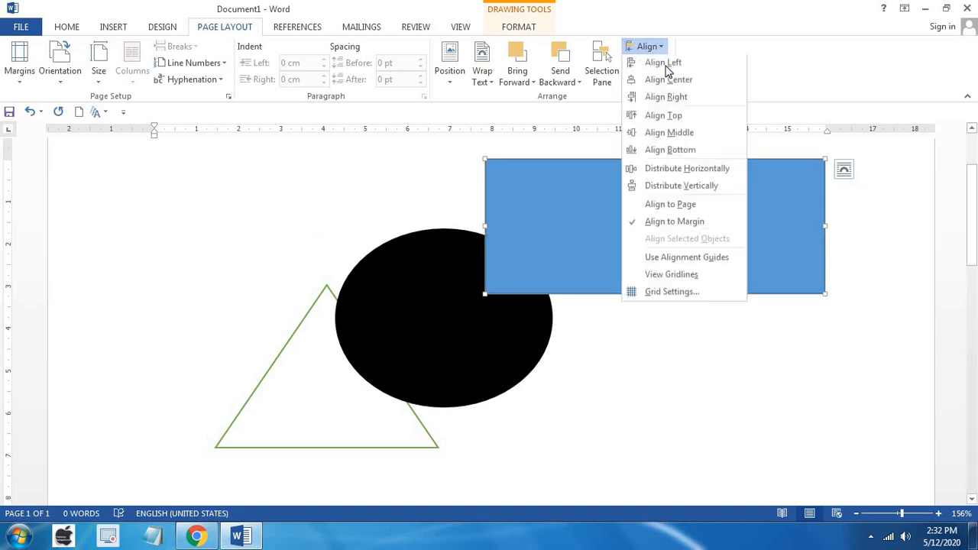
click(673, 134)
scroll(734, 246, down, 5)
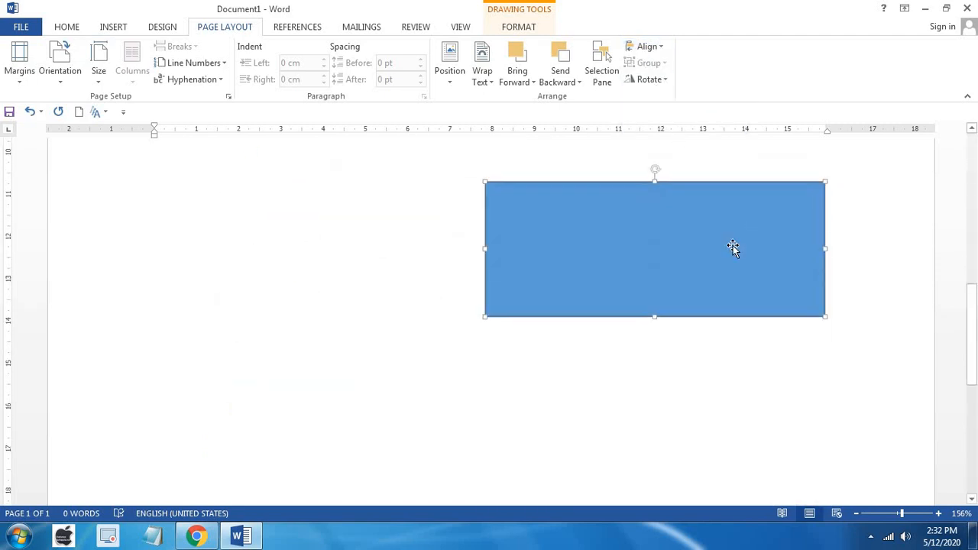
click(647, 47)
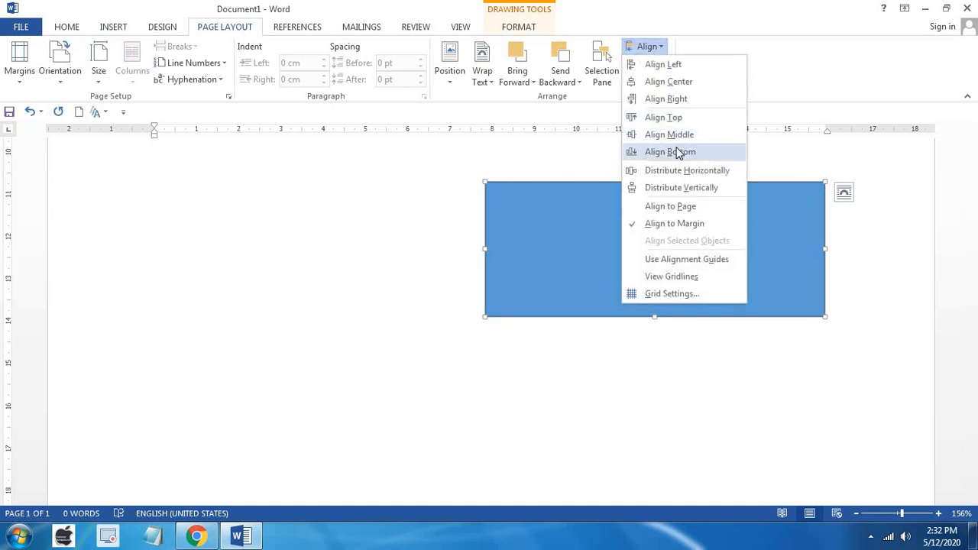
click(675, 149)
scroll(696, 234, down, 3)
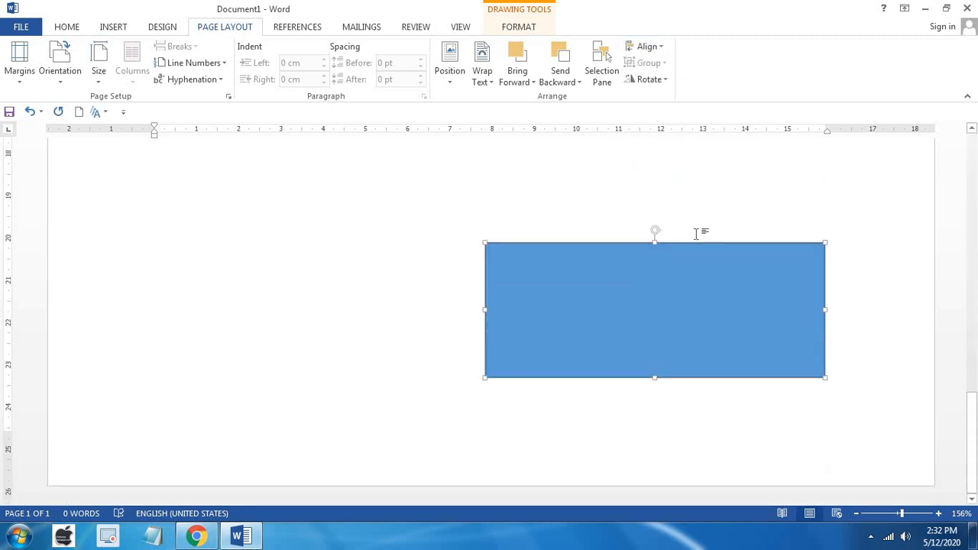
Group the black oval and the white triangle into one object.
scroll(696, 233, up, 10)
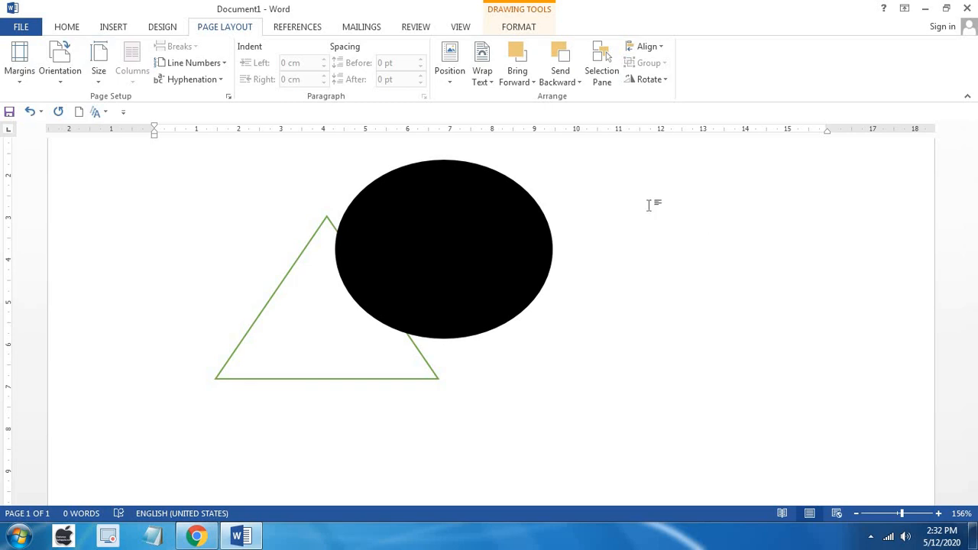
click(412, 253)
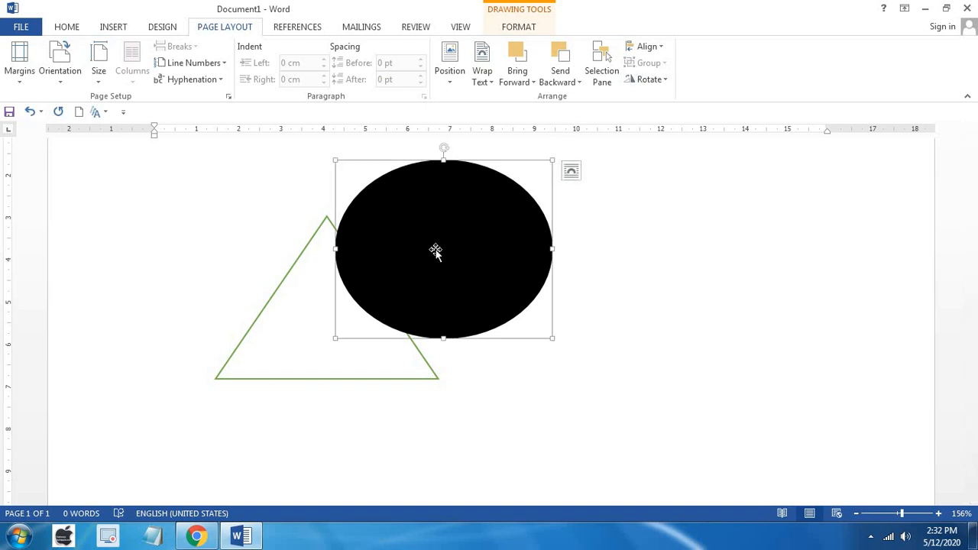
shift+click(300, 341)
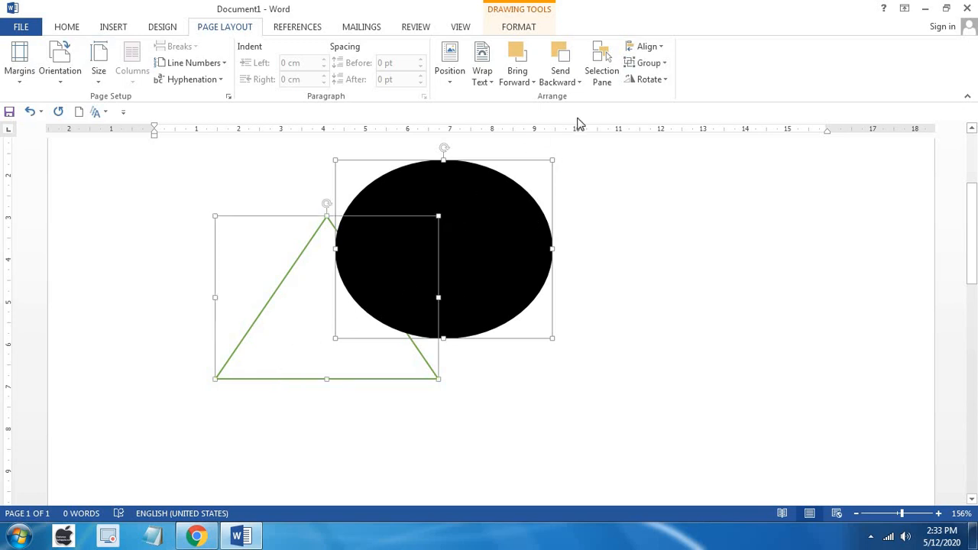
click(663, 63)
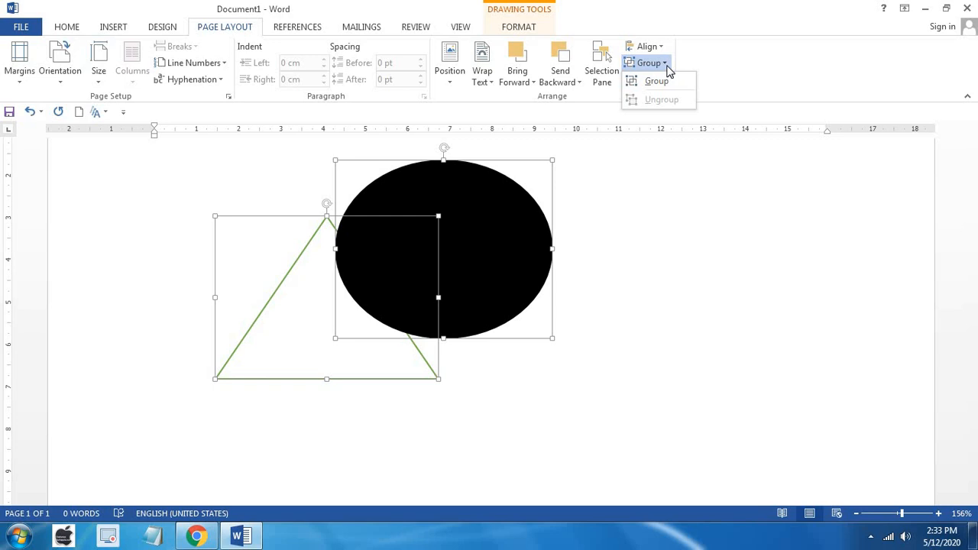
click(663, 81)
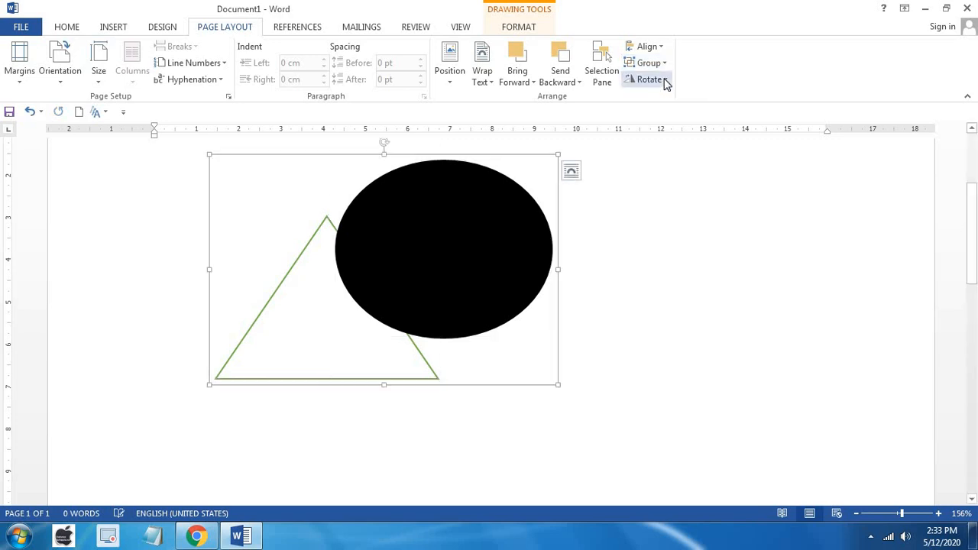
Move the grouped oval and triangle about 1.3 cm to the right and ungroup them.
click(371, 169)
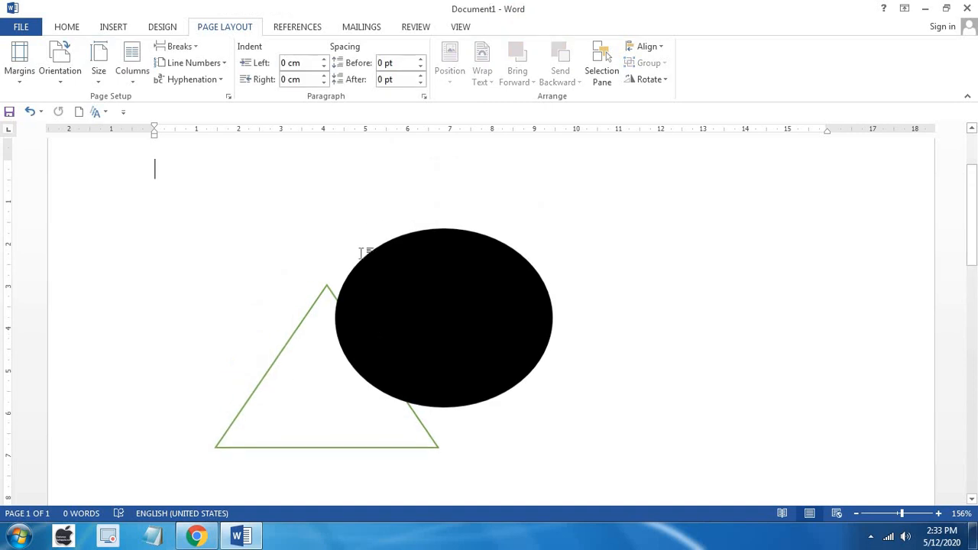
mouse_move(384, 299)
mouse_down()
mouse_move(463, 222)
mouse_move(611, 343)
mouse_move(402, 355)
mouse_move(421, 272)
mouse_move(517, 251)
mouse_up()
click(653, 66)
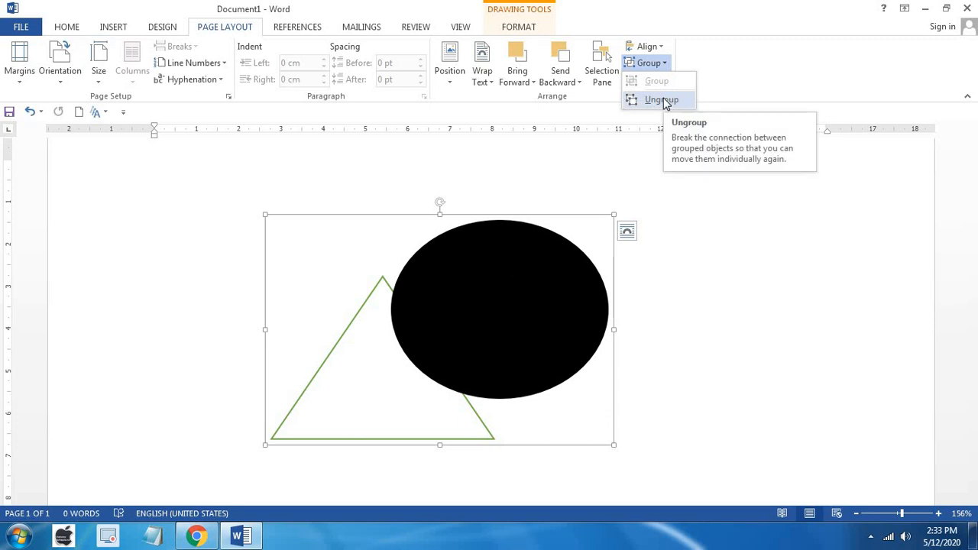
click(663, 101)
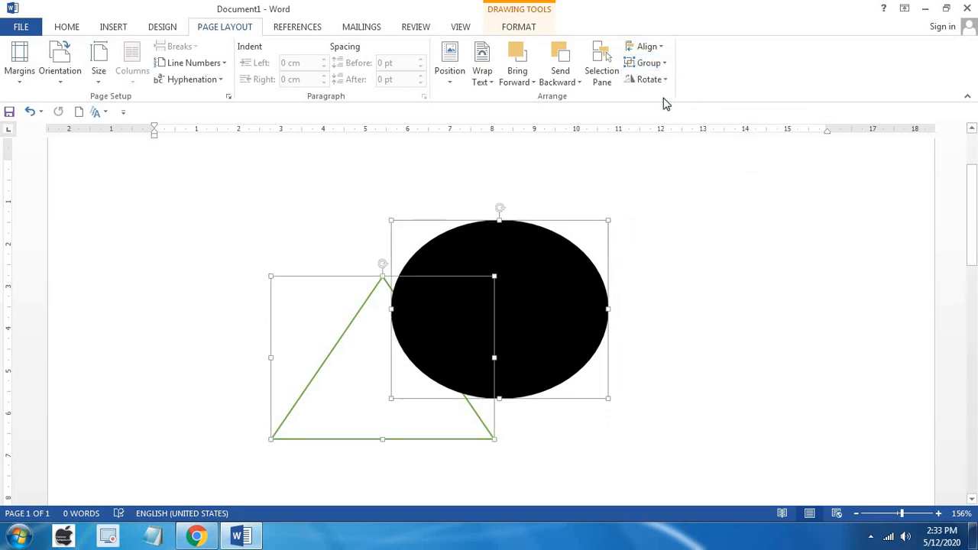
Preview the Rotate options on the oval and triangle without applying any, and delete both shapes.
click(662, 81)
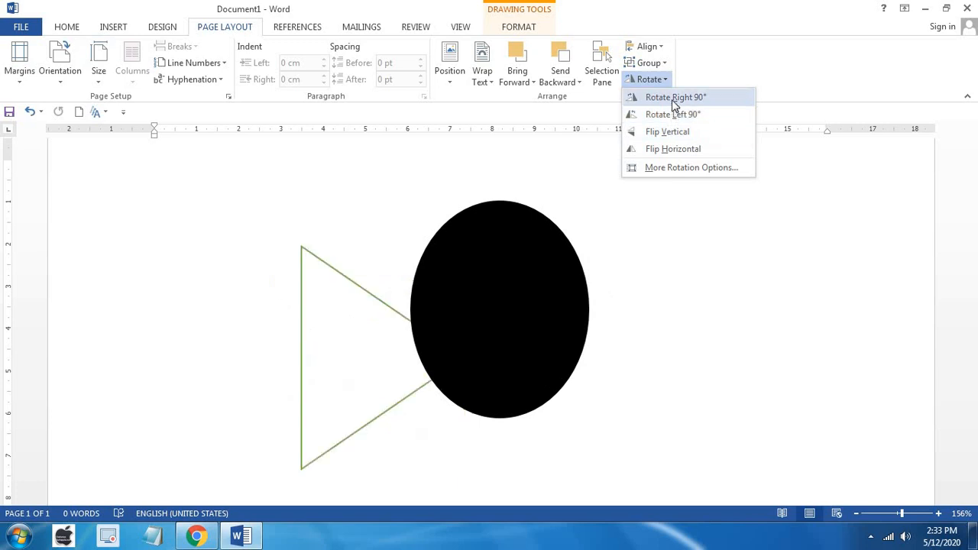
click(736, 264)
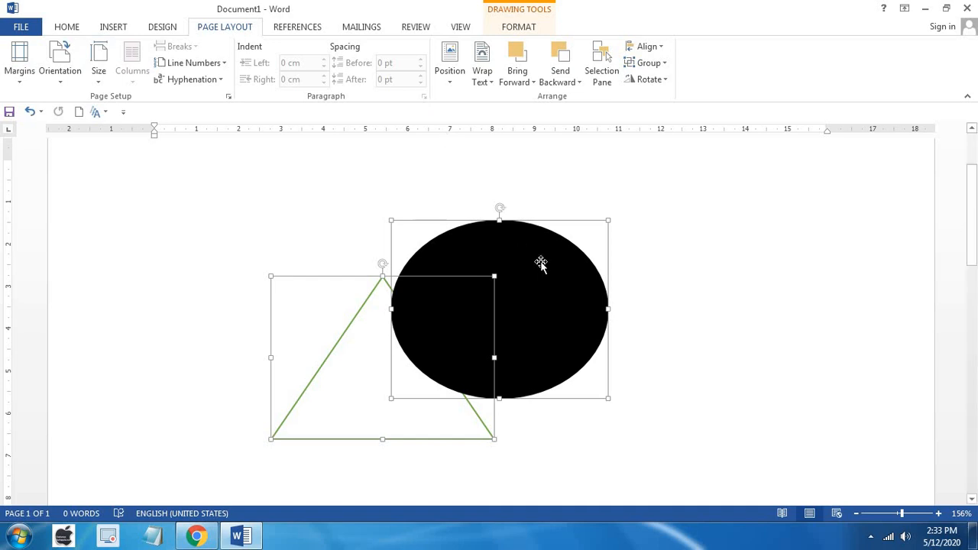
key(Delete)
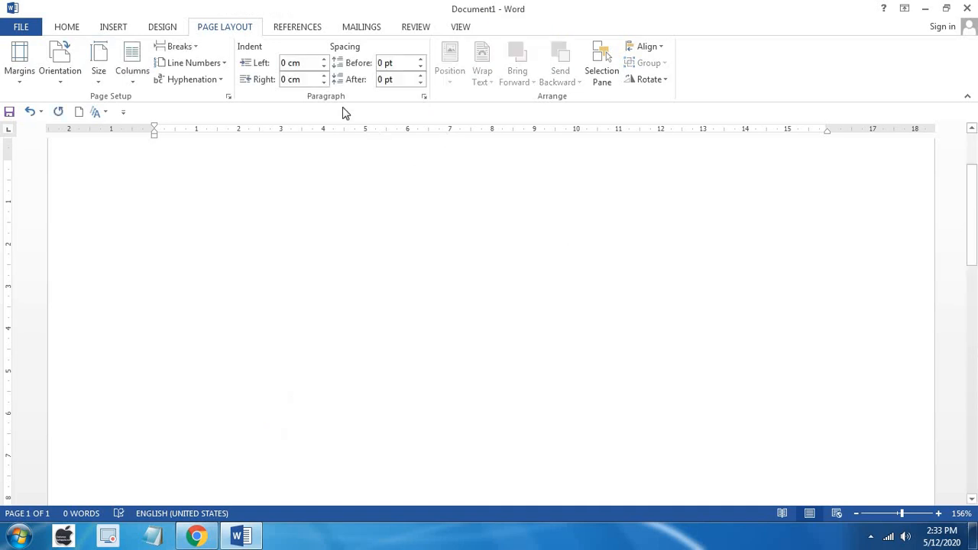
Look at the Paragraph settings without changing them and generate sample paragraphs in the empty document with =rand().
click(421, 98)
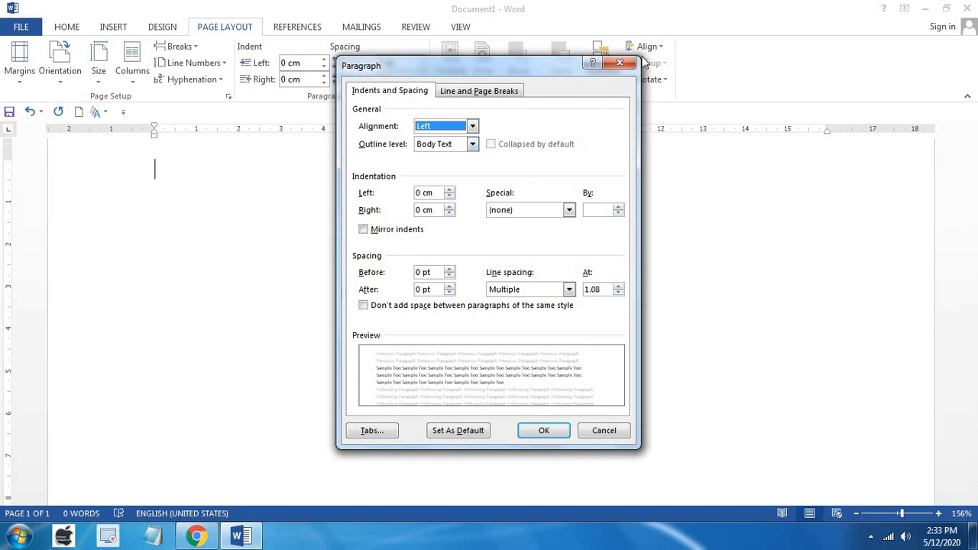
click(618, 63)
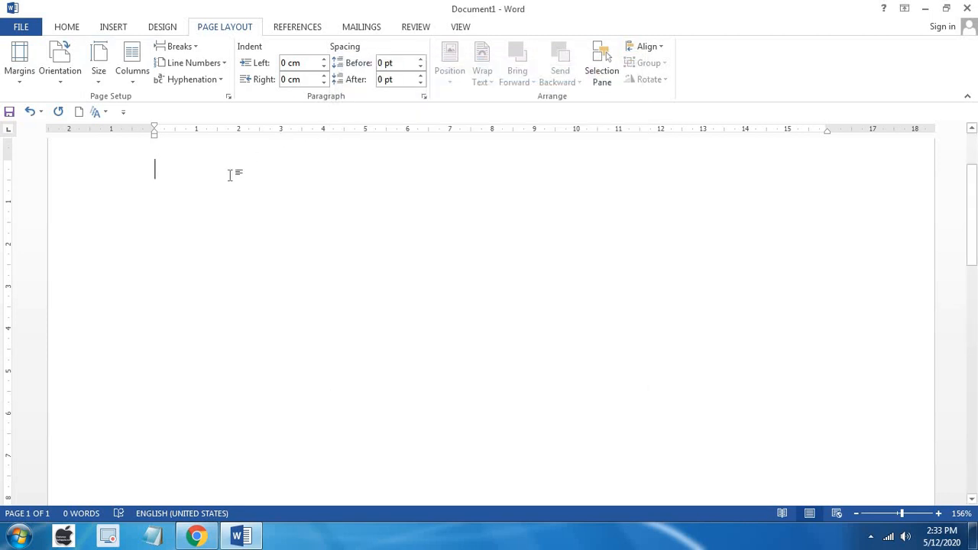
text(=rand())
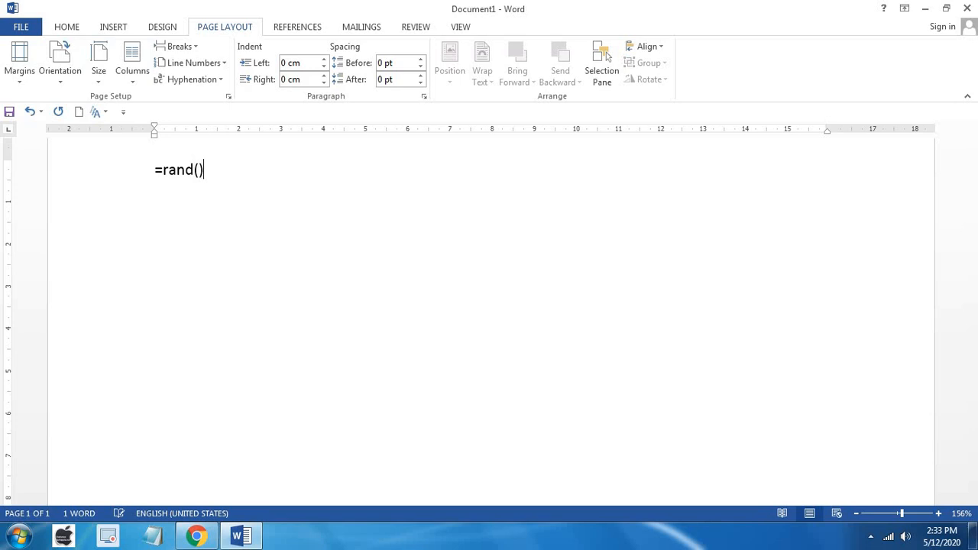
key(Return)
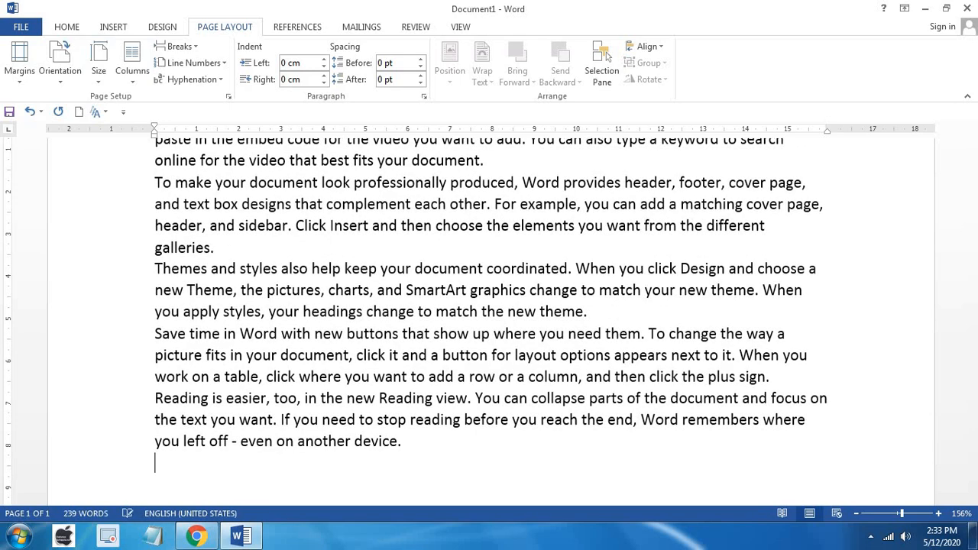
Insert an empty line after the paragraph ending in "galleries." and remove it again.
click(225, 249)
key(Return)
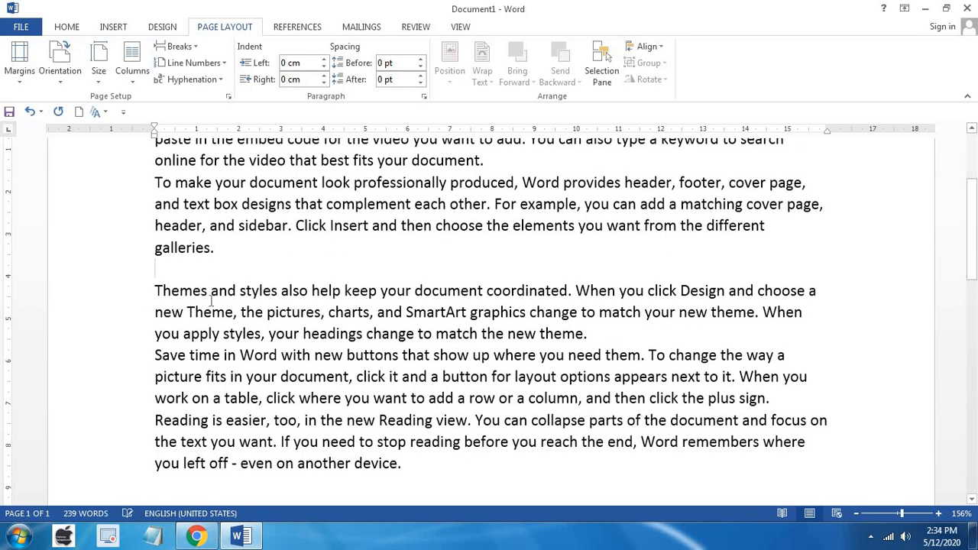
key(BackSpace)
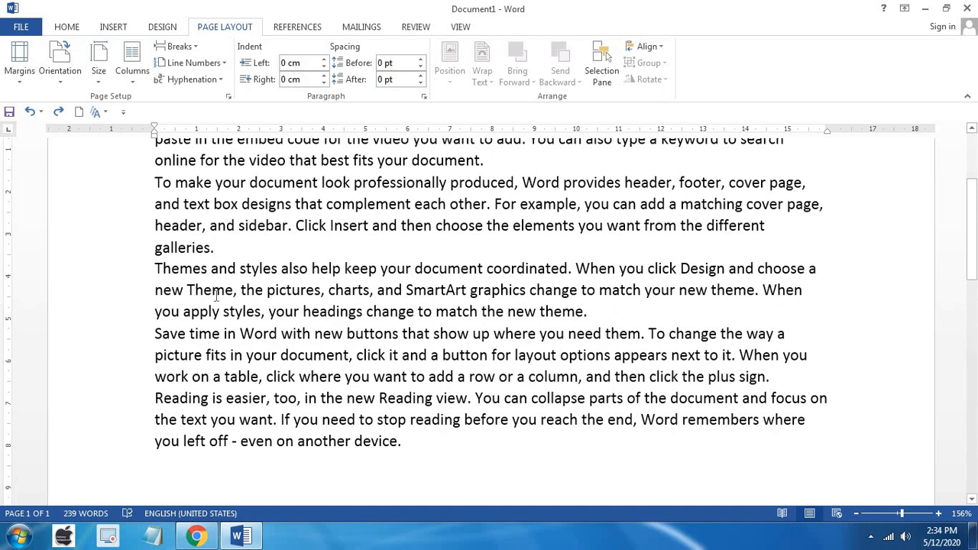
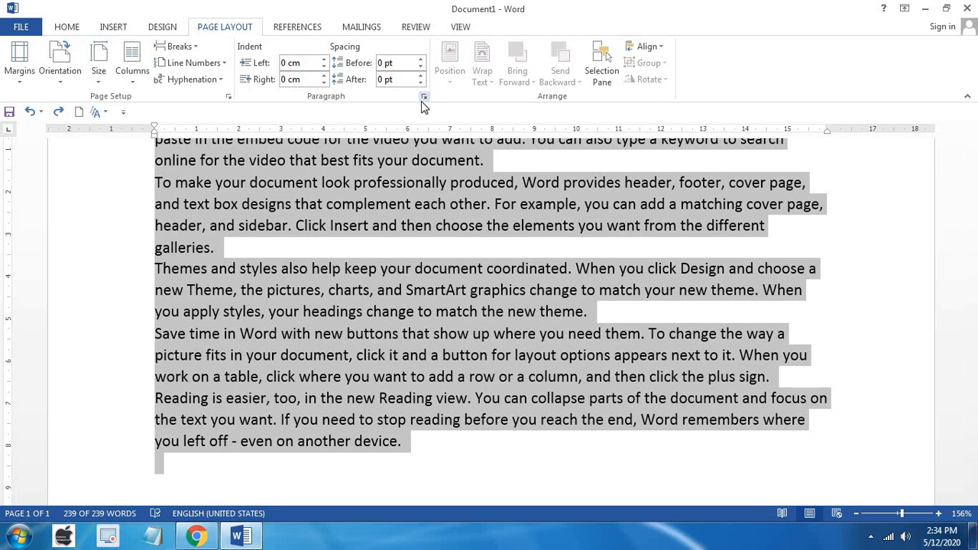
Set the paragraph spacing after to 6 pt for the whole sample text.
click(423, 98)
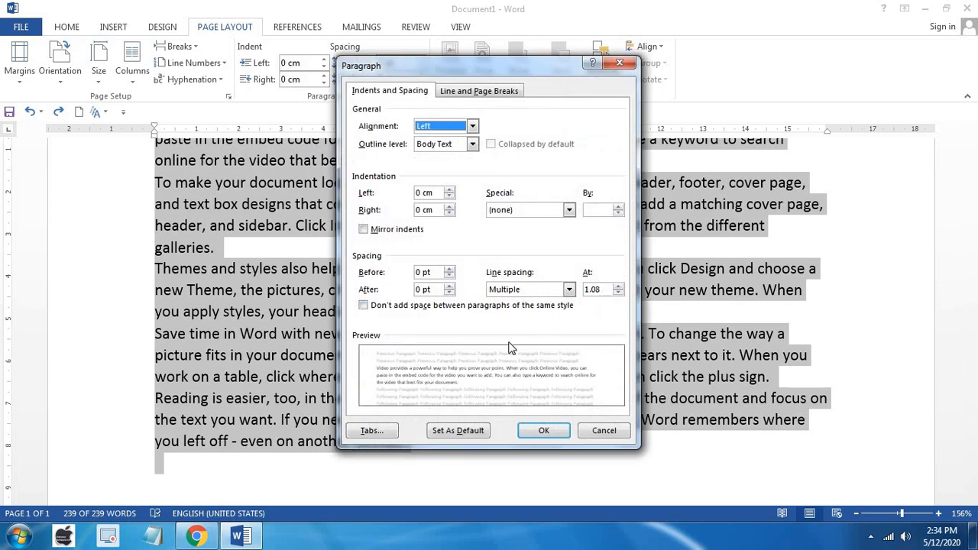
click(449, 285)
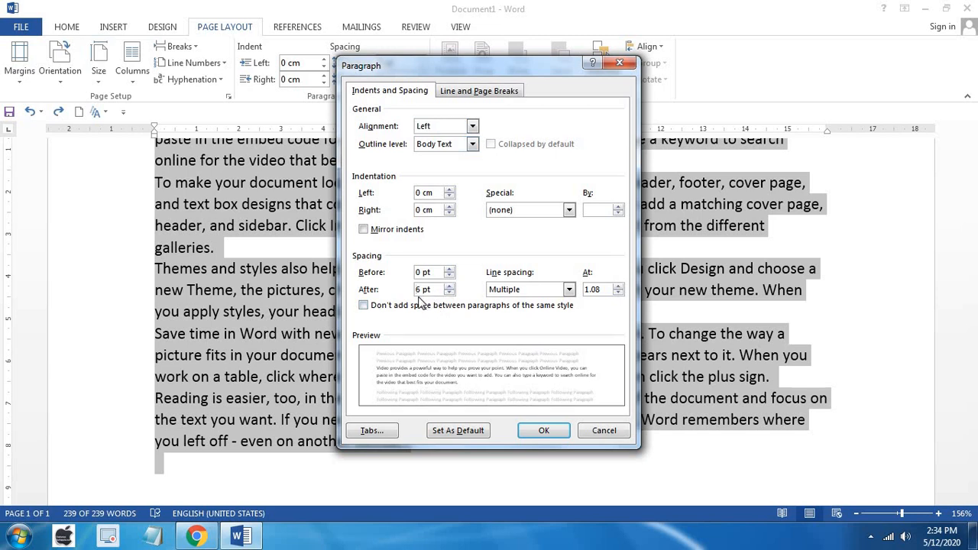
click(546, 430)
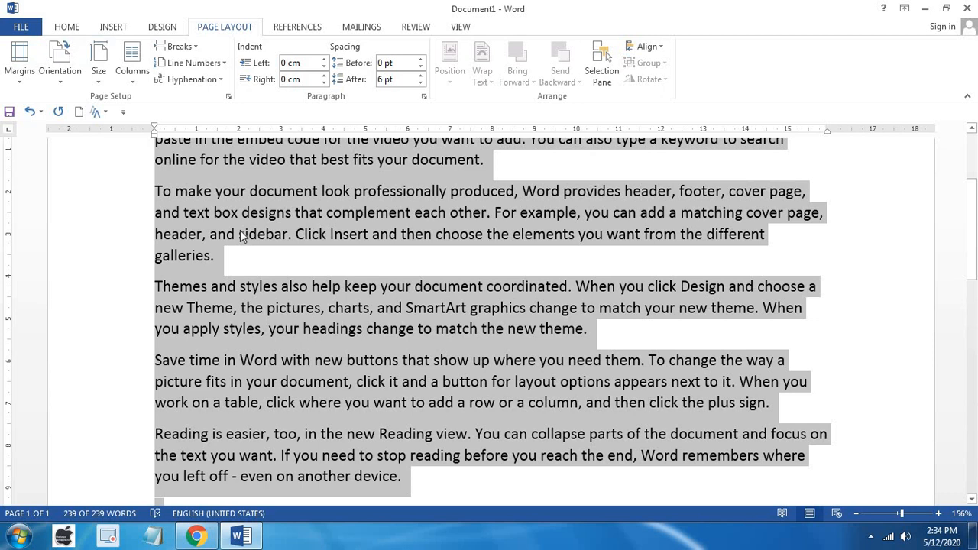
Set the paragraph spacing after of all the sample text back to 0 pt.
click(422, 96)
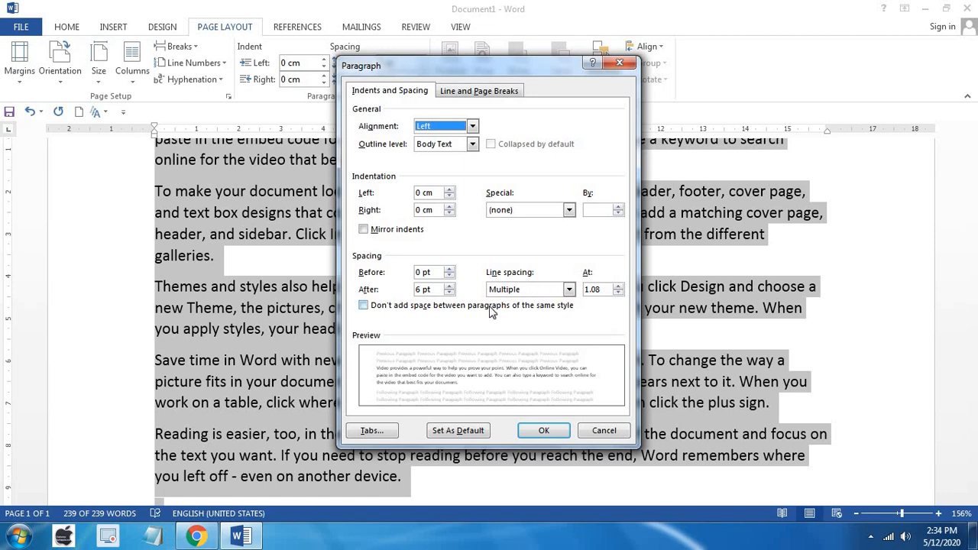
click(449, 292)
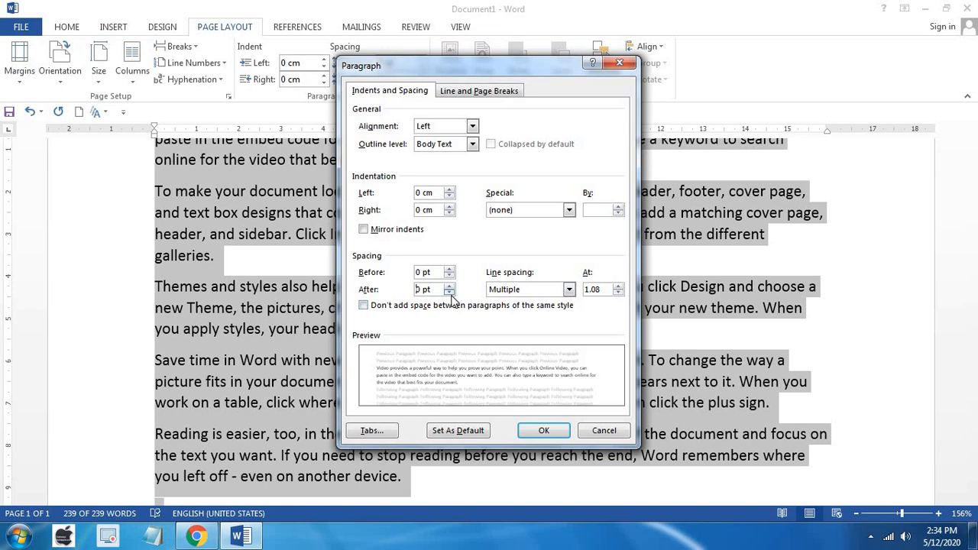
click(535, 431)
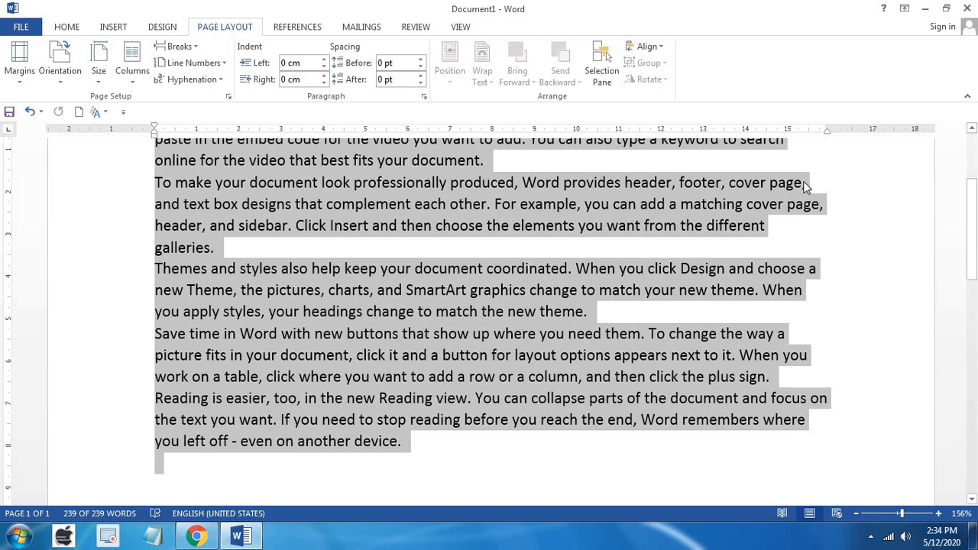
Make all the sample text bold, undo the formatting once and redo it.
key(ctrl+b)
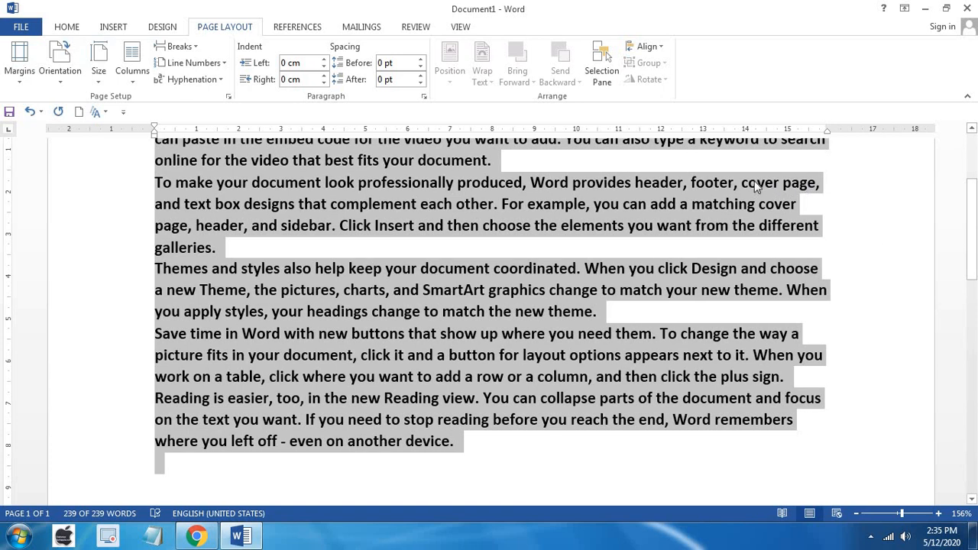
key(ctrl+z)
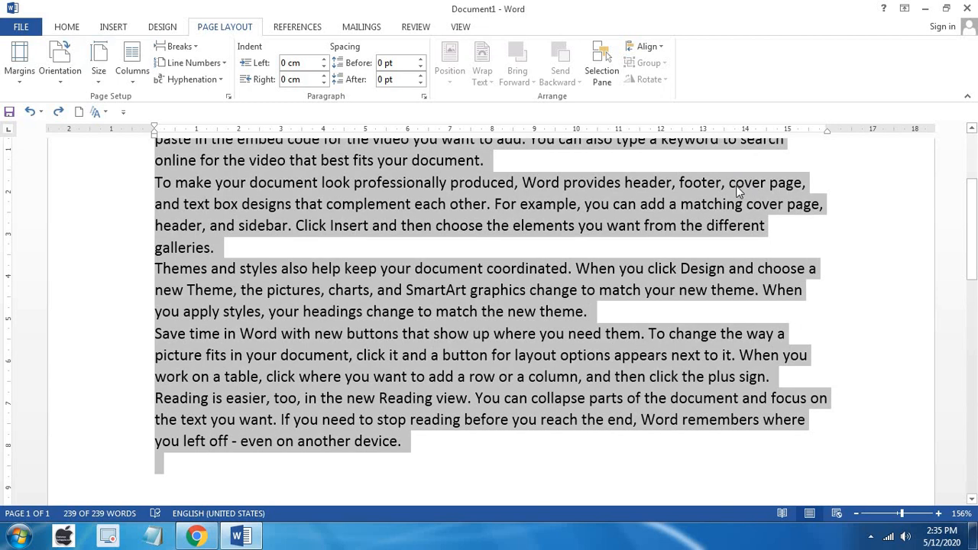
key(ctrl+y)
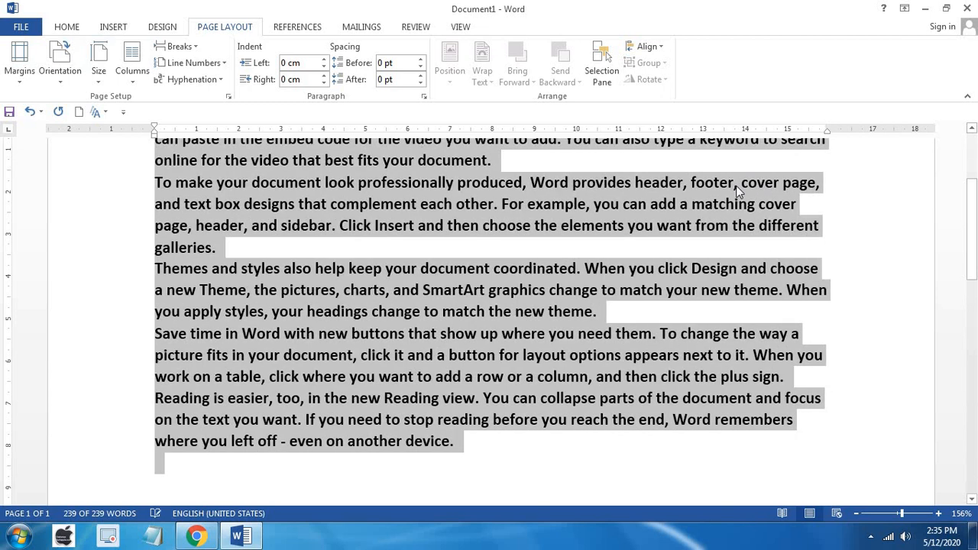